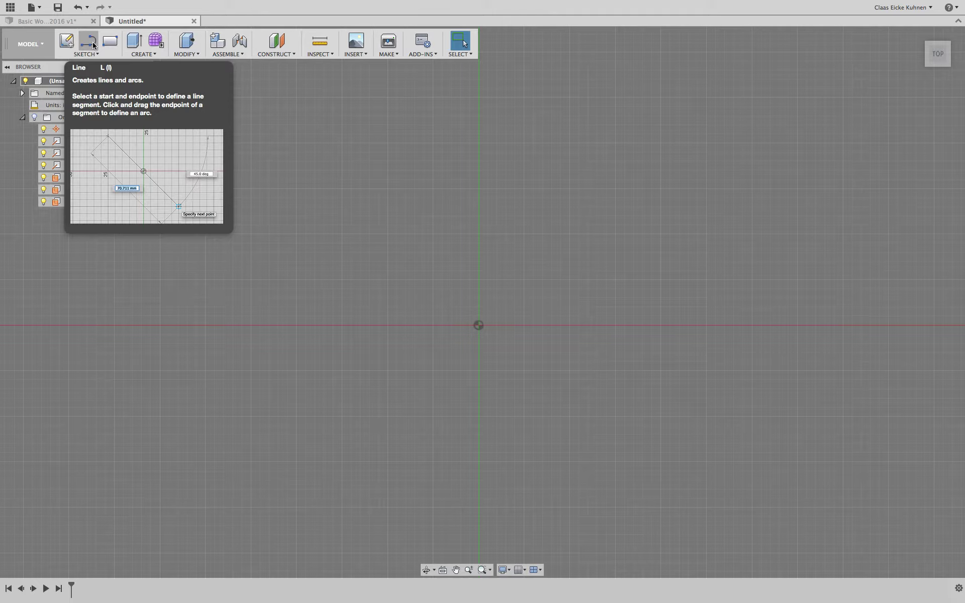
Create a new sketch on the XY origin plane and view it from the top
left_click(66, 41)
mouse_move(482, 302)
middle_mouse_down("shift")
mouse_move(507, 317)
mouse_move(582, 293)
middle_mouse_up("shift")
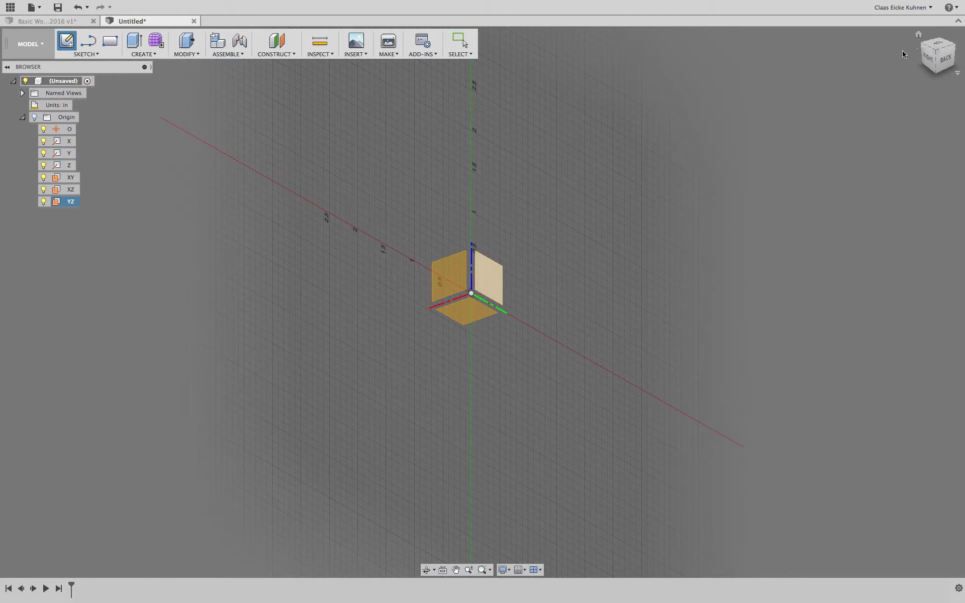
left_click(928, 58)
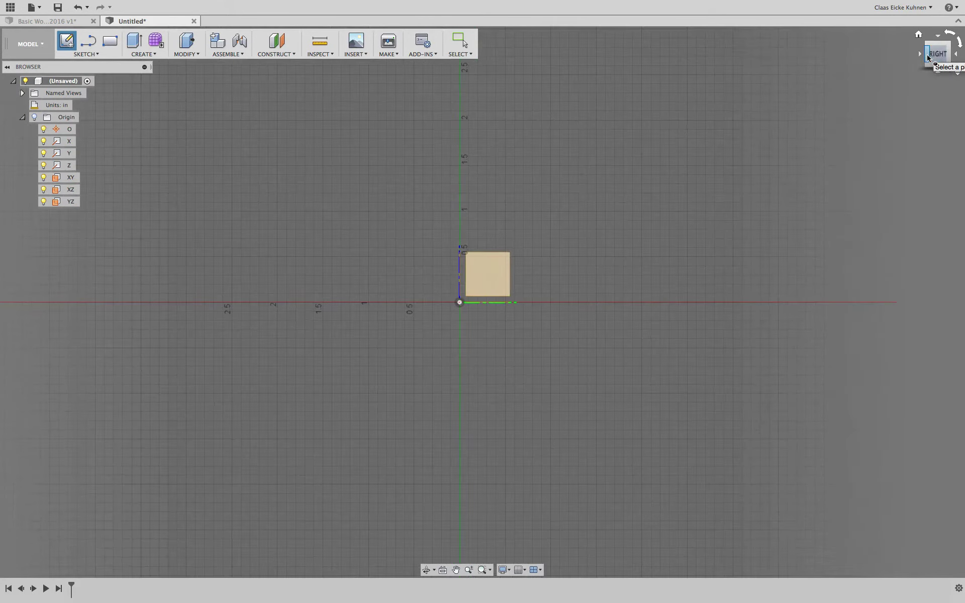
left_click(956, 55)
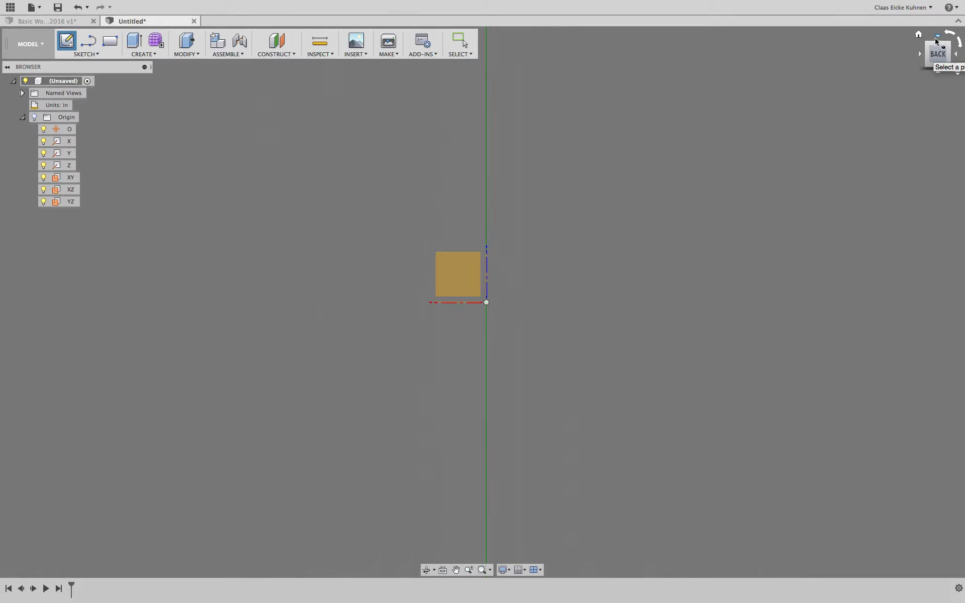
left_click(938, 36)
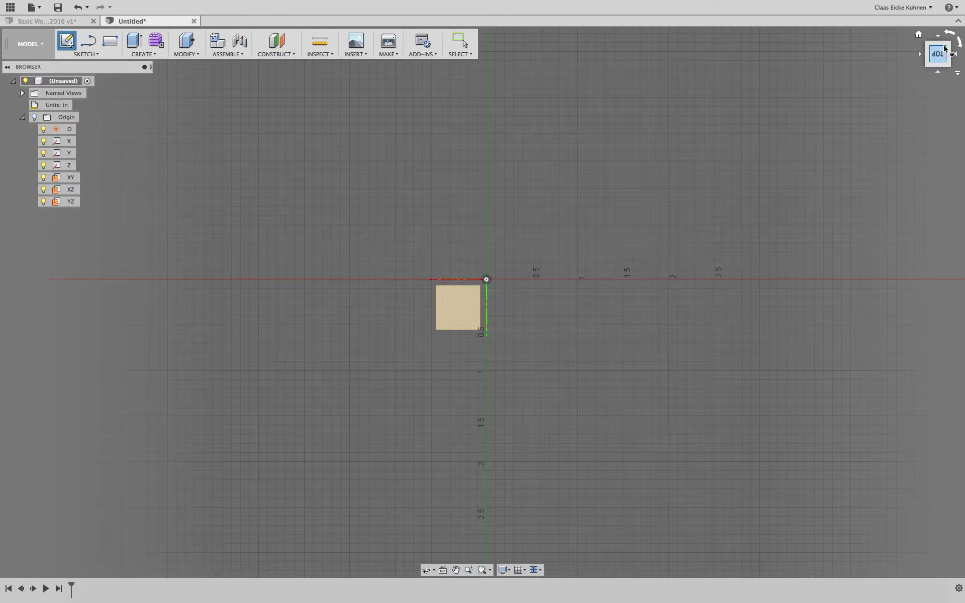
left_click(927, 66)
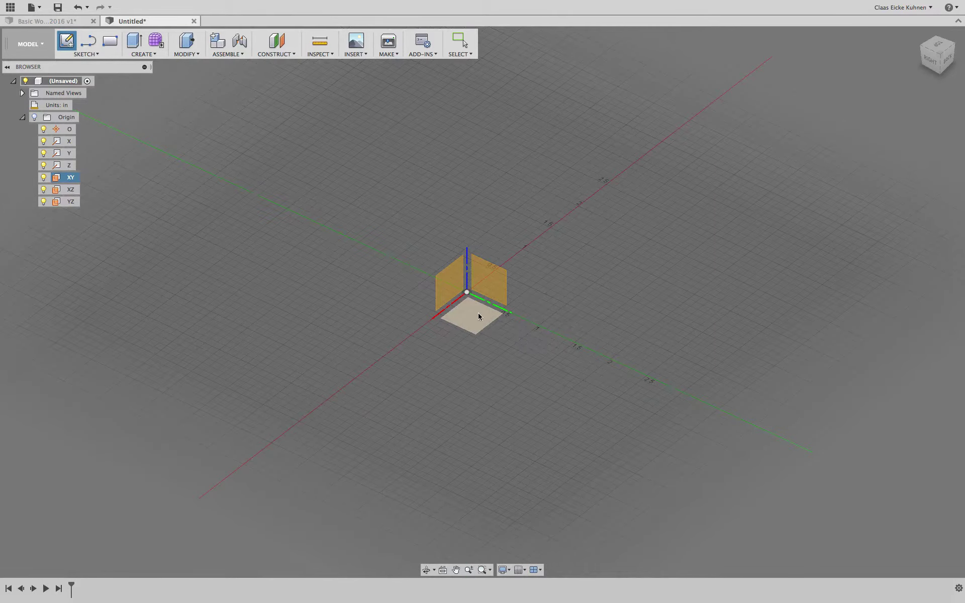
left_click(473, 315)
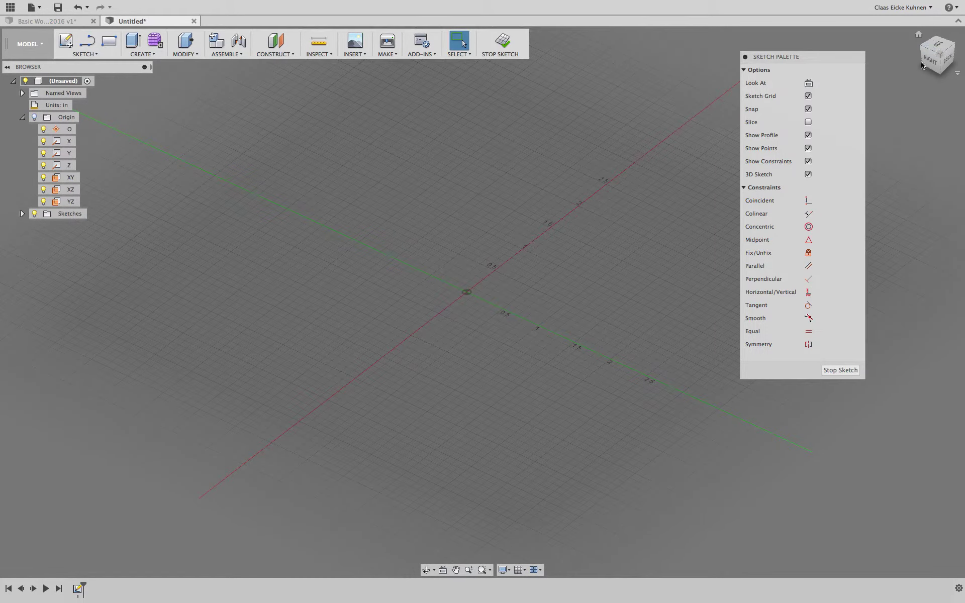
left_click(949, 36)
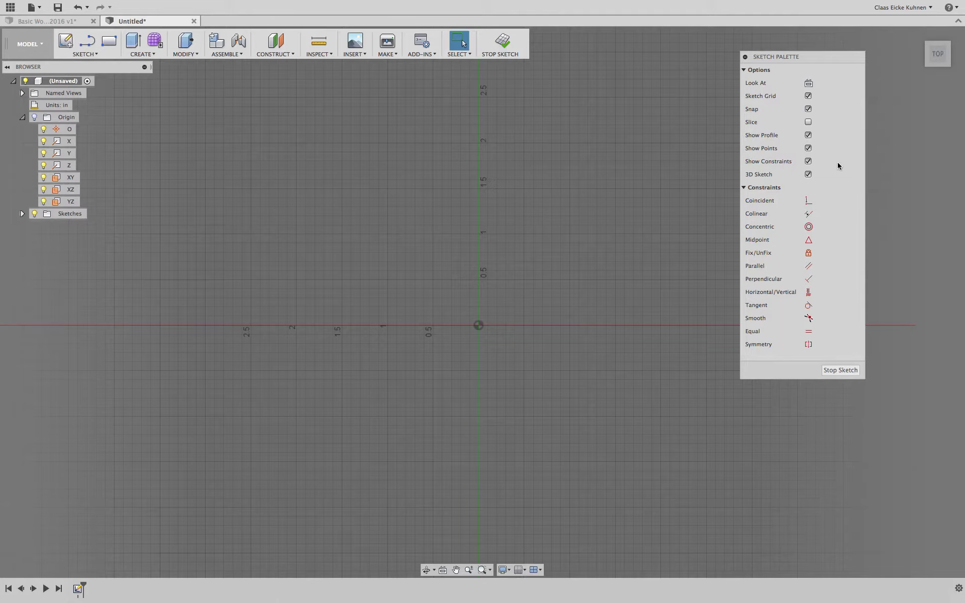
Turn the sketch grid off and back on, and do the same with grid snapping
left_click(809, 97)
left_click(809, 97)
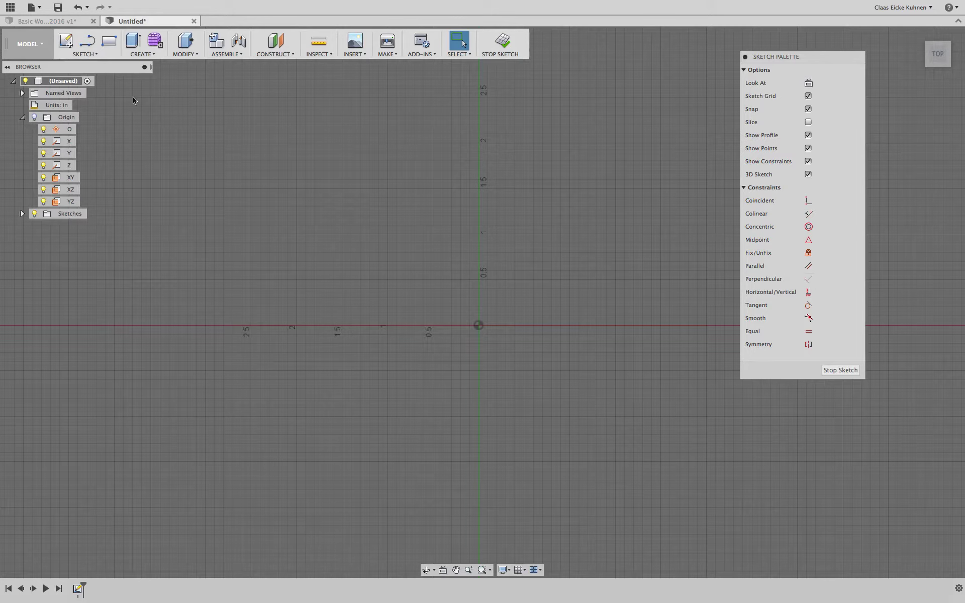
left_click(93, 54)
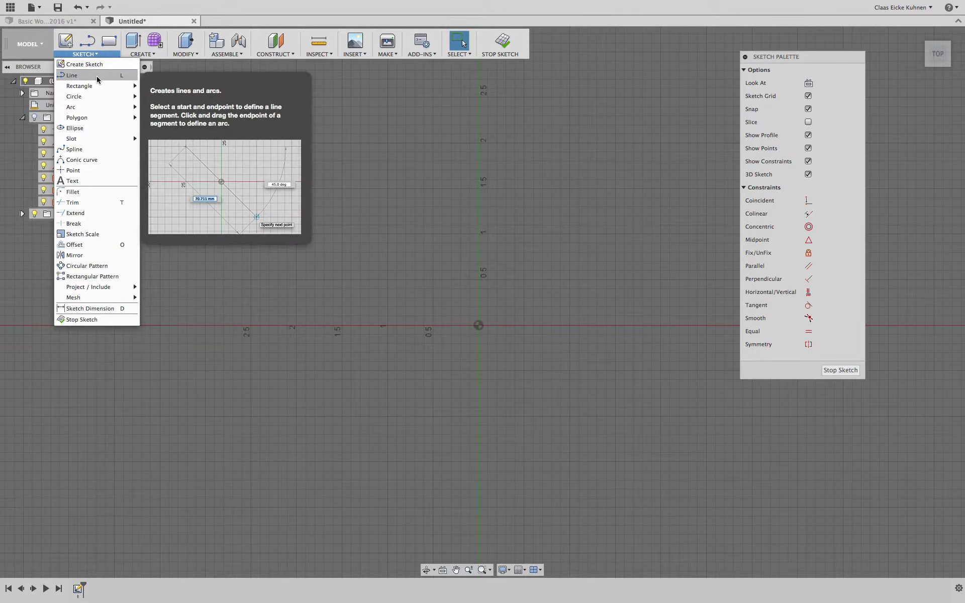
mouse_move(97, 88)
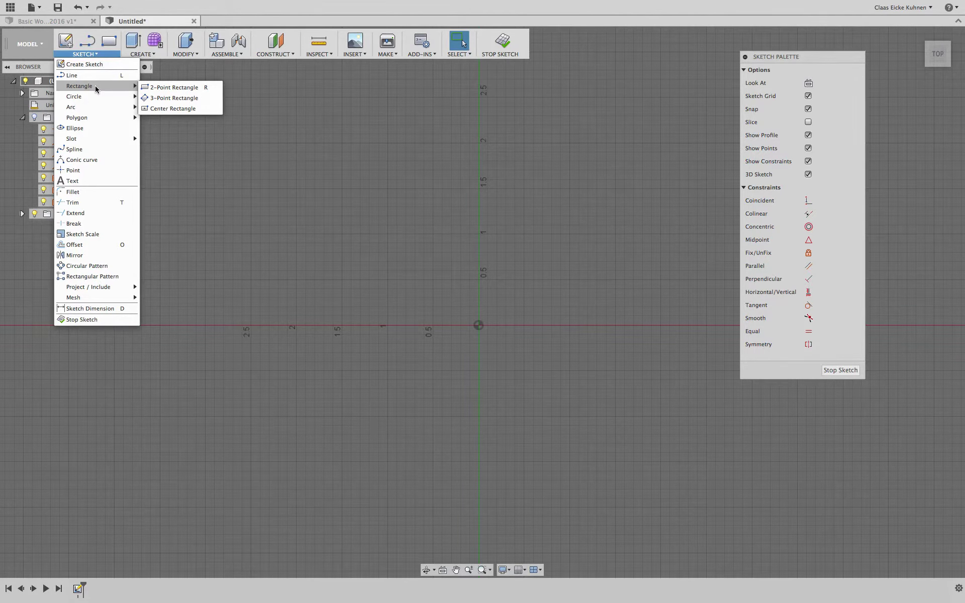
left_click(522, 570)
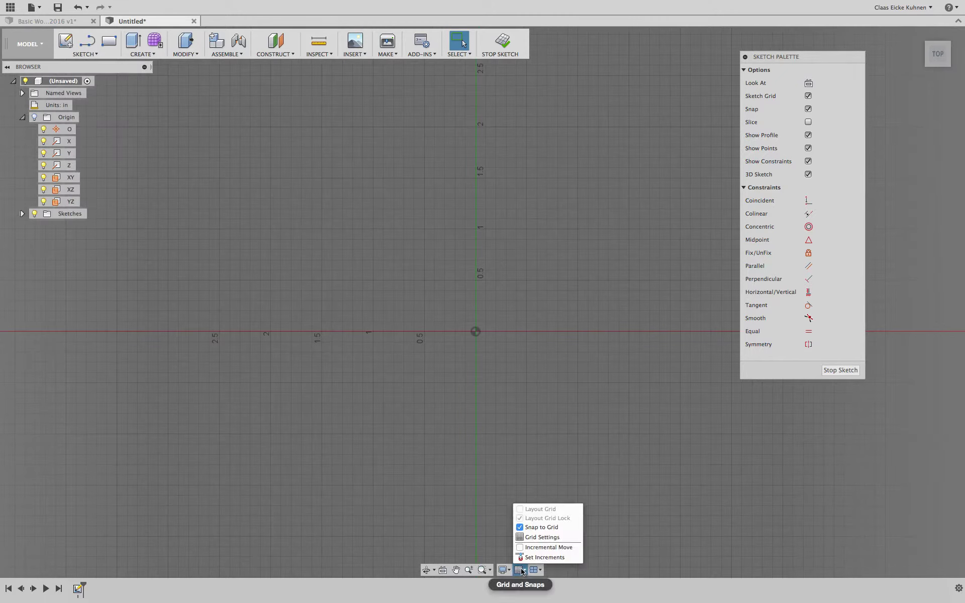
left_click(520, 528)
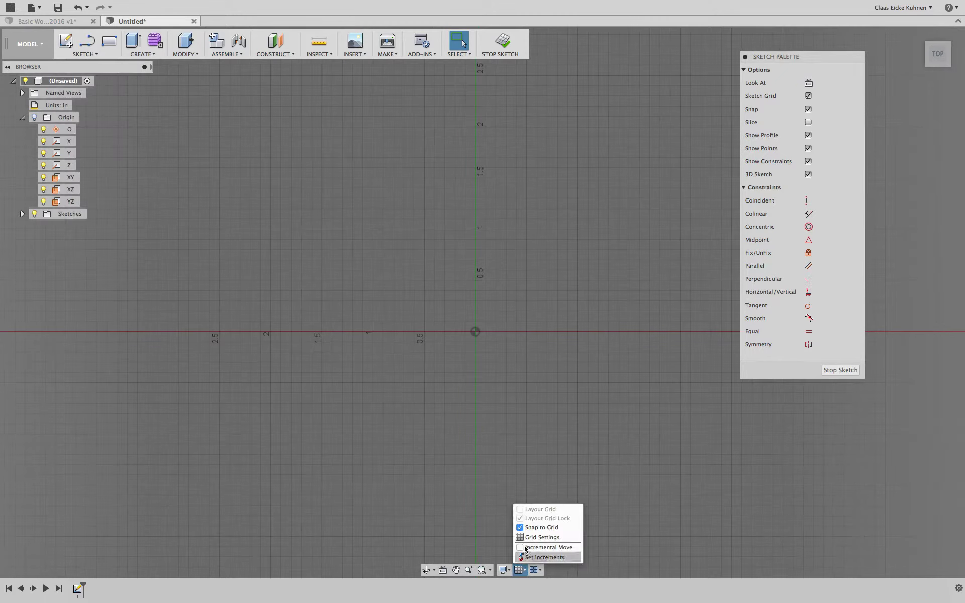
left_click(520, 528)
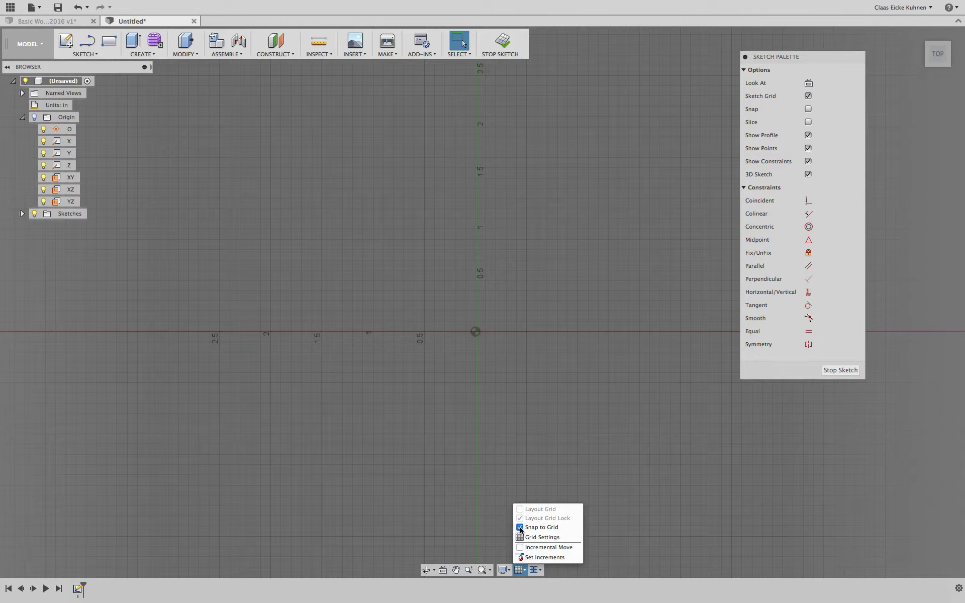
left_click(809, 110)
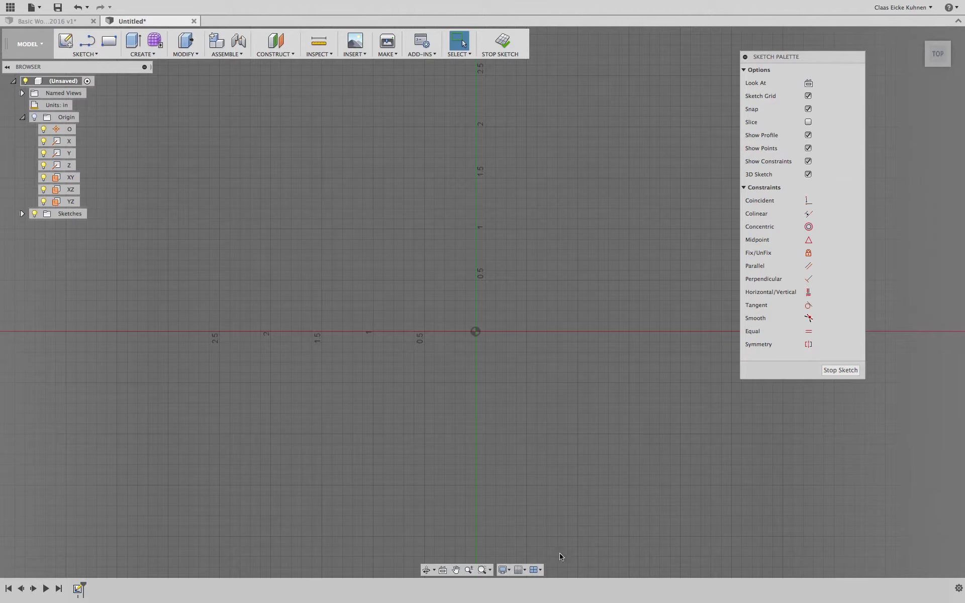
Open the grid settings and examine how the adaptive grid's spacing and reference numbers respond at different zoom levels
left_click(523, 570)
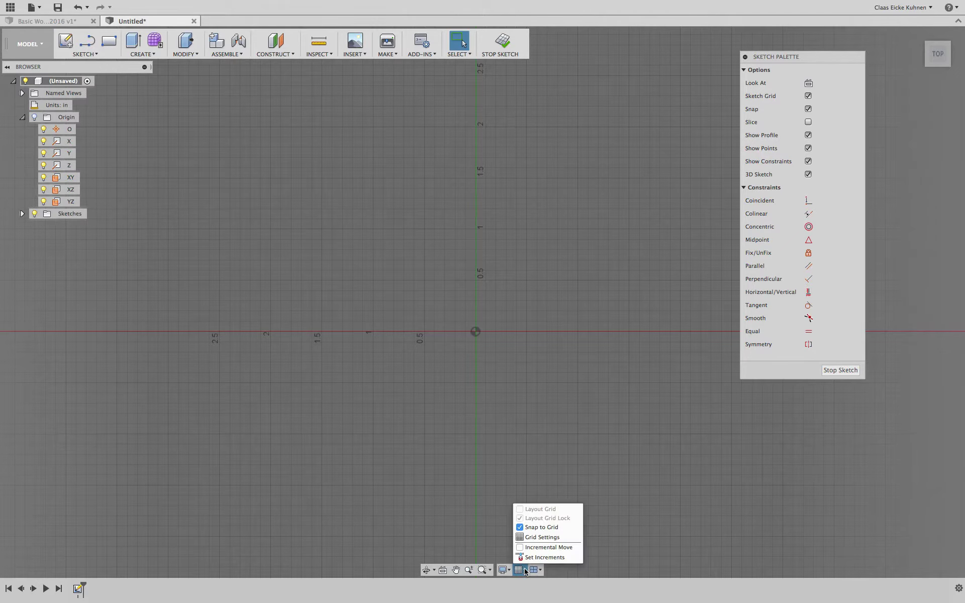
left_click(555, 540)
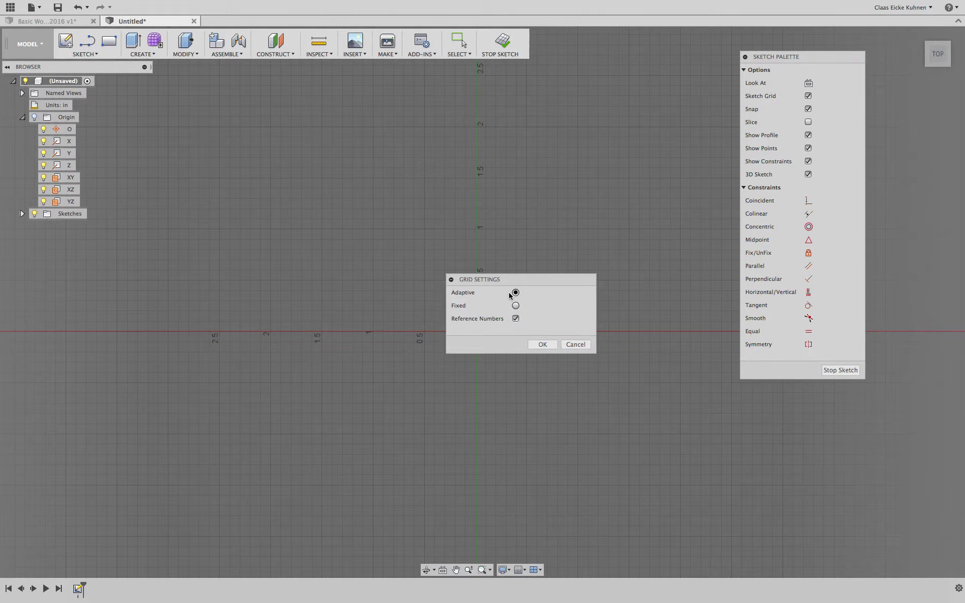
scroll(484, 248, "down", 3)
scroll(479, 258, "down", 8)
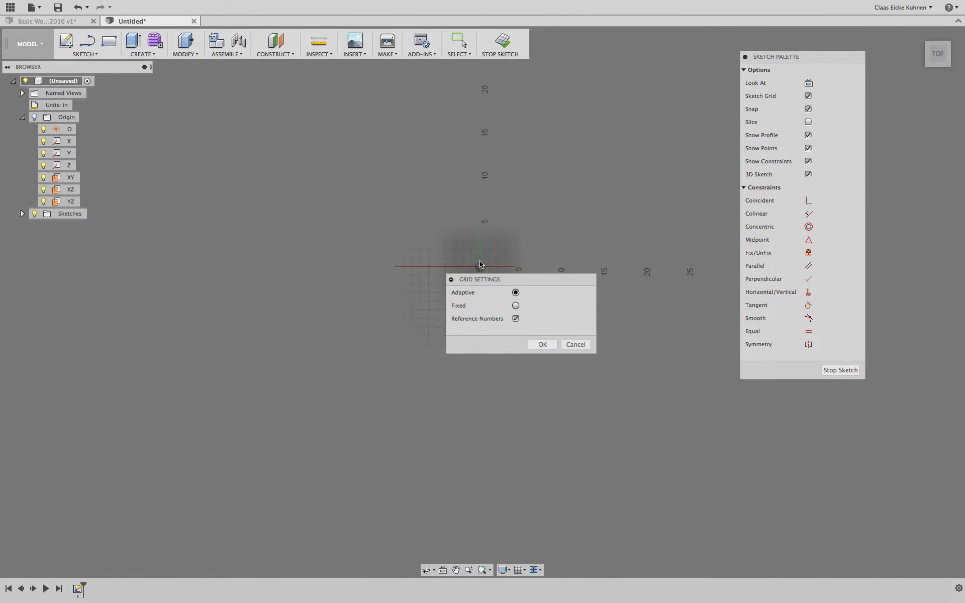
scroll(481, 263, "up", 10)
scroll(480, 260, "up", 10)
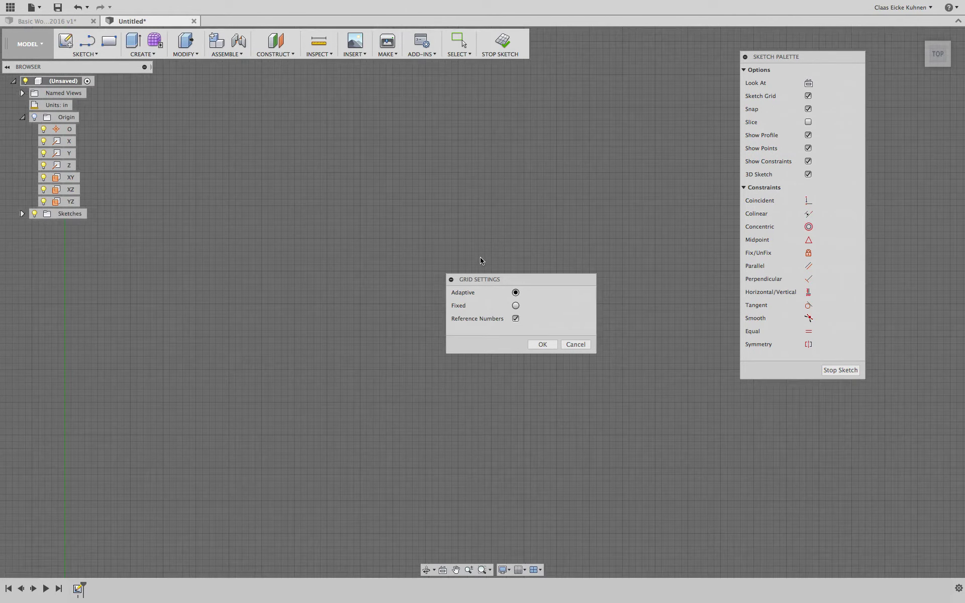
scroll(481, 260, "down", 3)
scroll(481, 261, "down", 10)
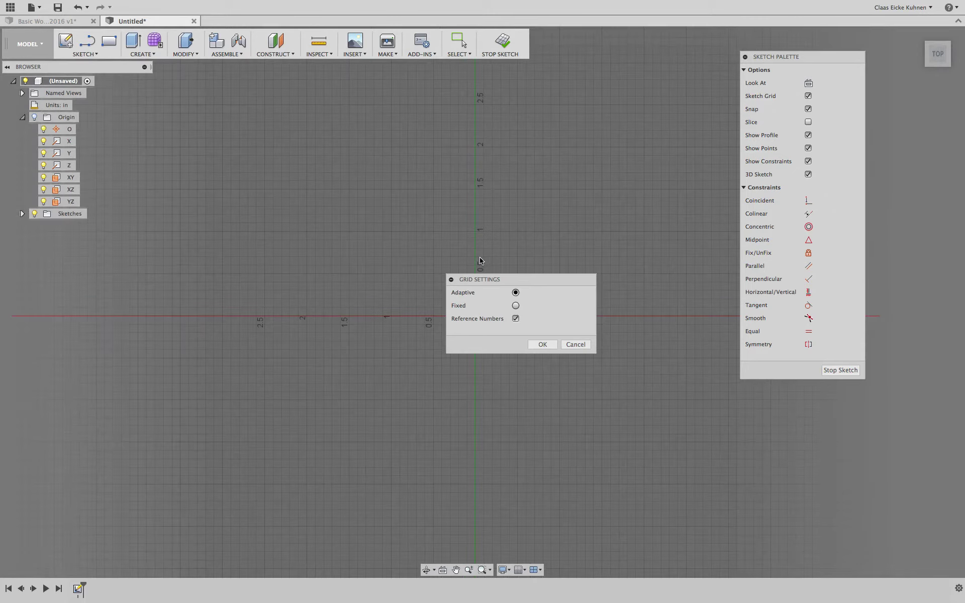
Try the Fixed grid at several zoom levels, and restore and accept the Adaptive grid
left_click(518, 305)
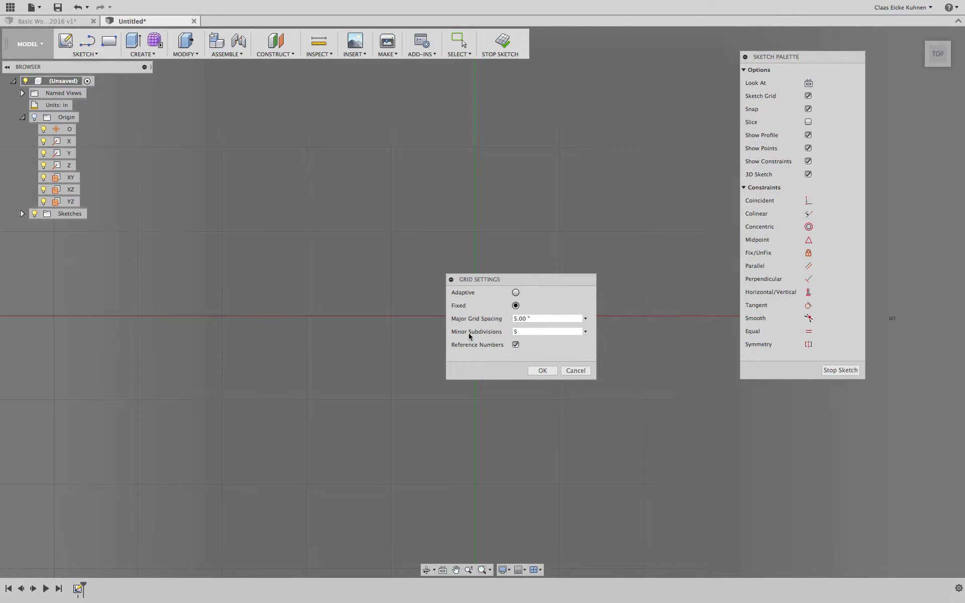
scroll(397, 247, "down", 5)
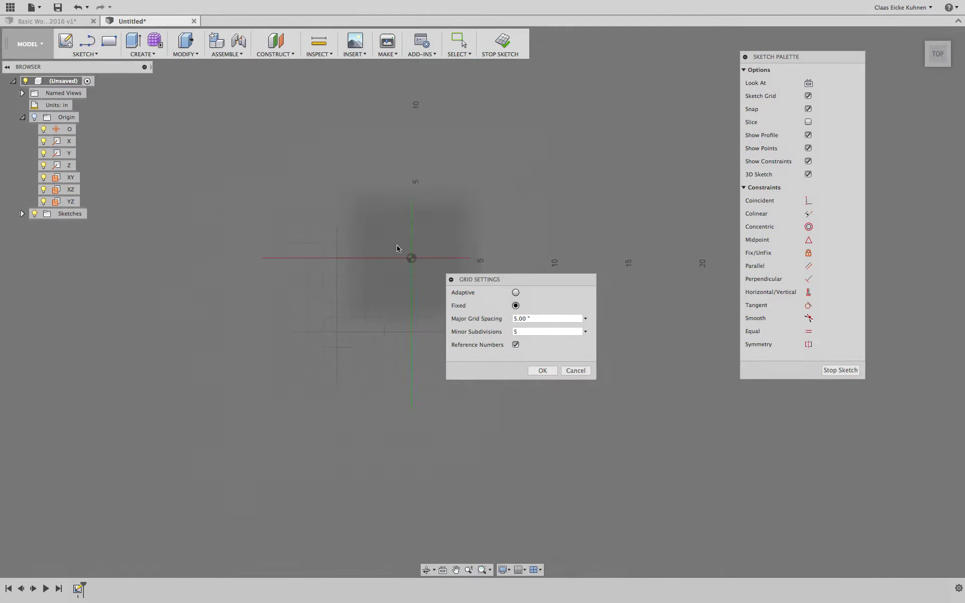
scroll(397, 247, "down", 5)
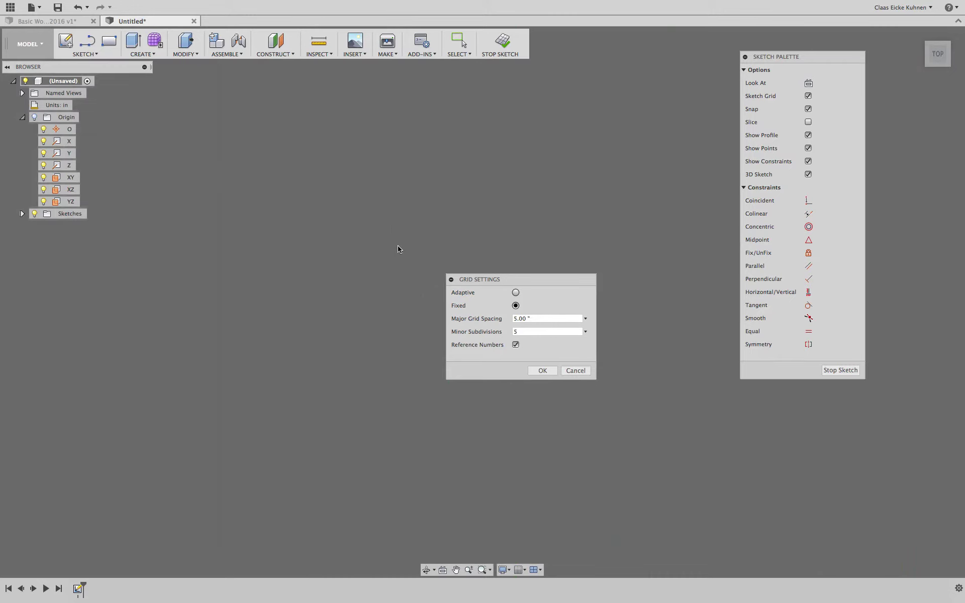
scroll(399, 248, "down", 5)
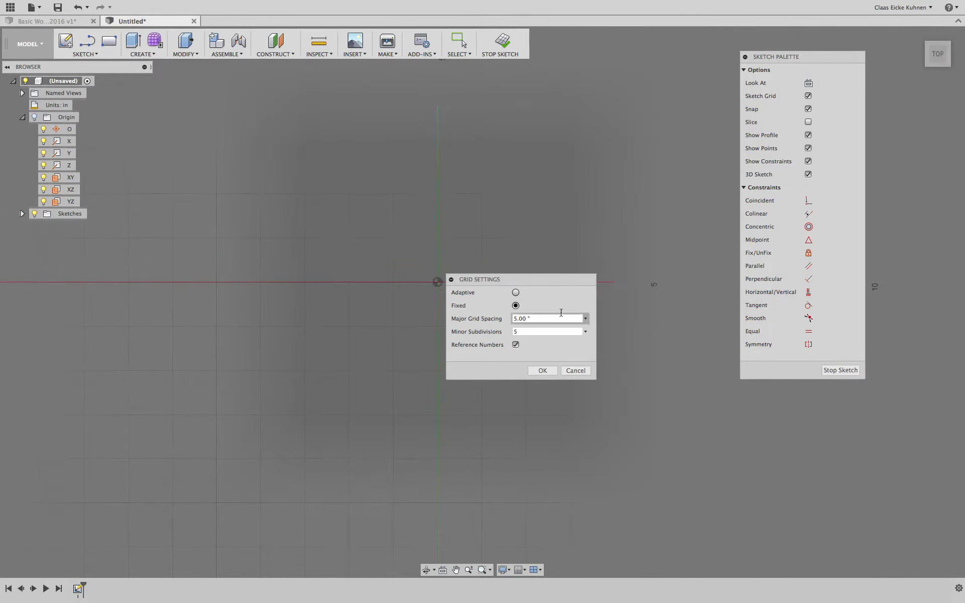
left_click(516, 293)
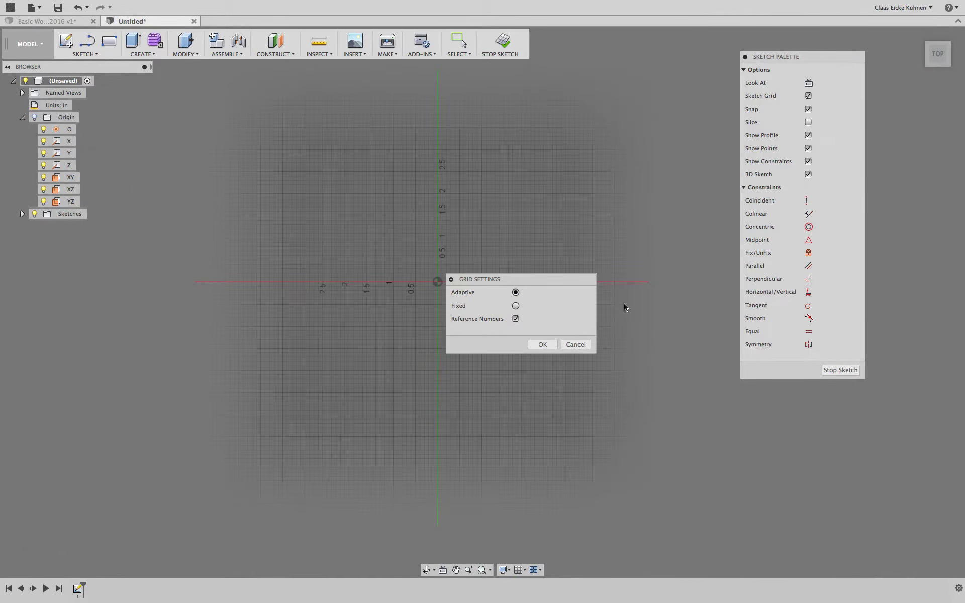
left_click(542, 345)
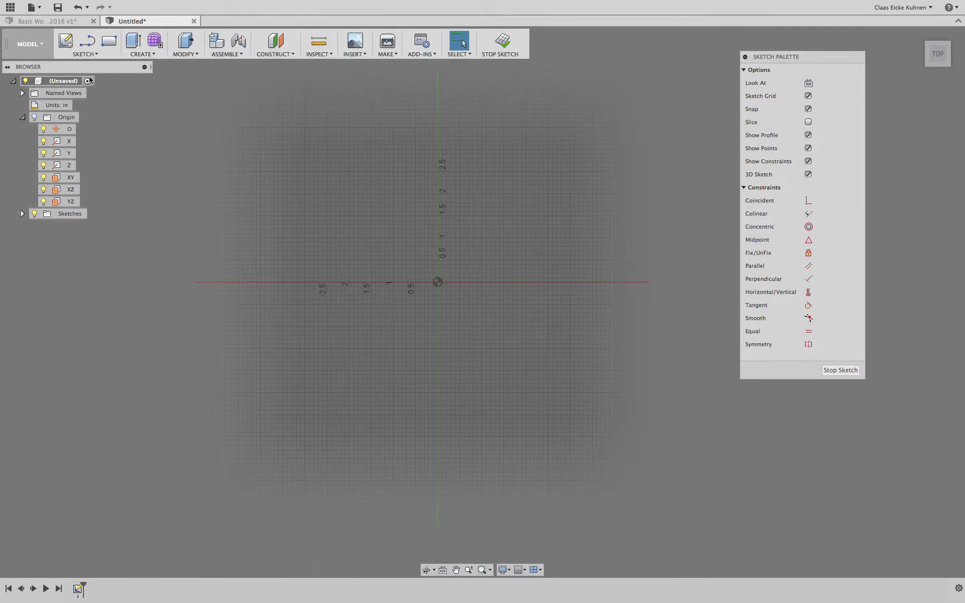
Sketch an open four-line chain: 1.5 in vertically down, 1.5 in horizontally right, slanted up, and back left about 2.18 in
left_click(87, 41)
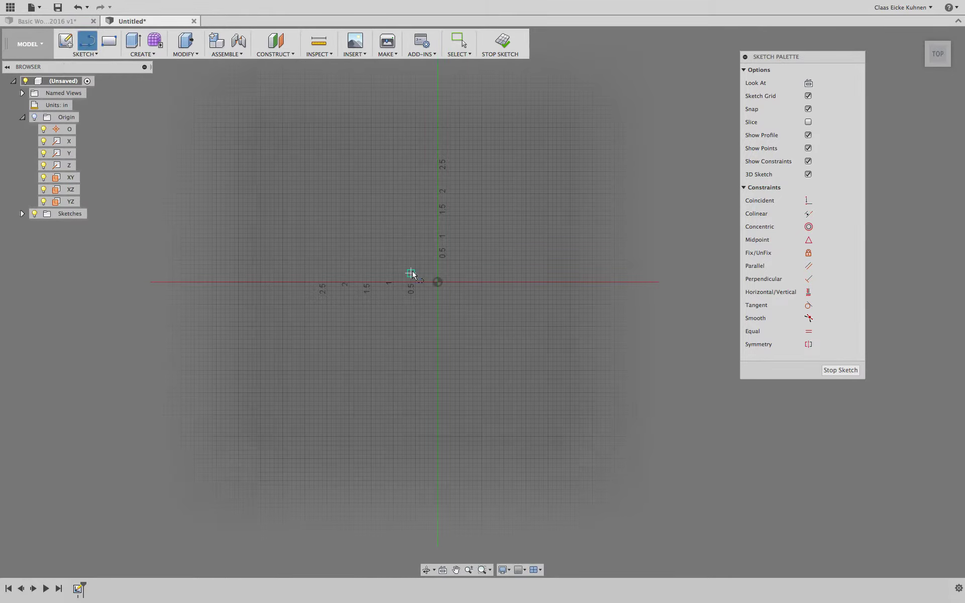
scroll(411, 274, "up", 5)
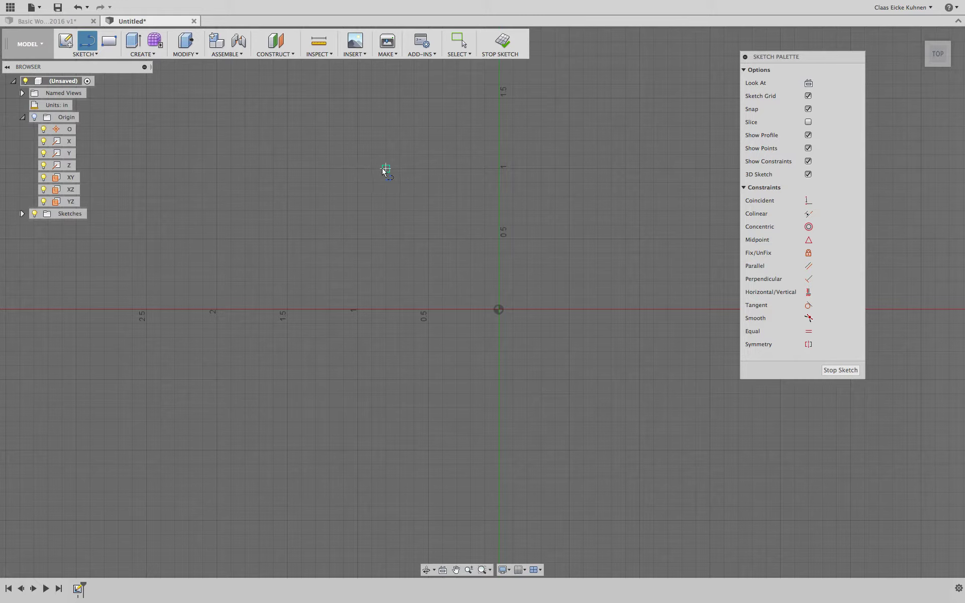
left_click(362, 169)
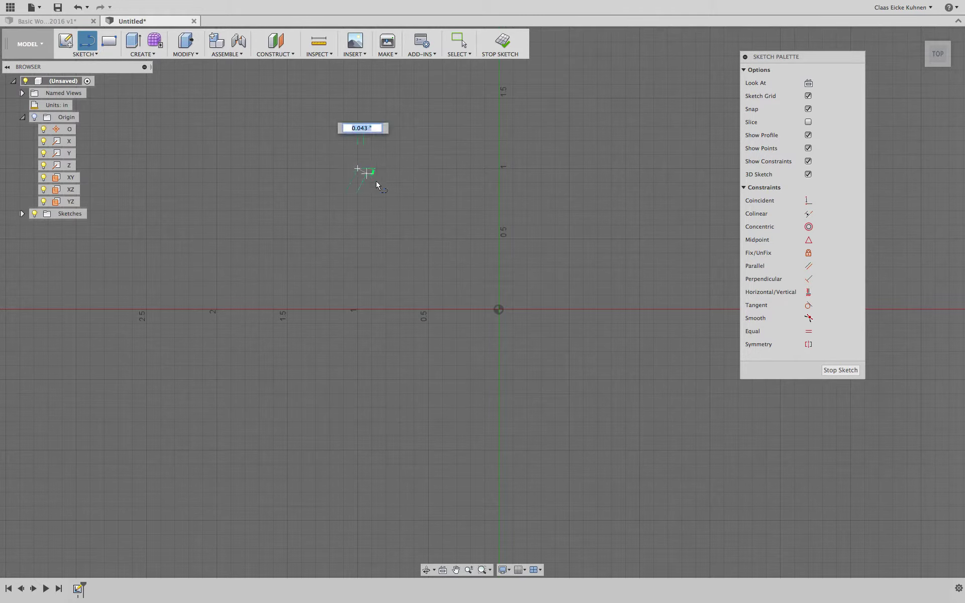
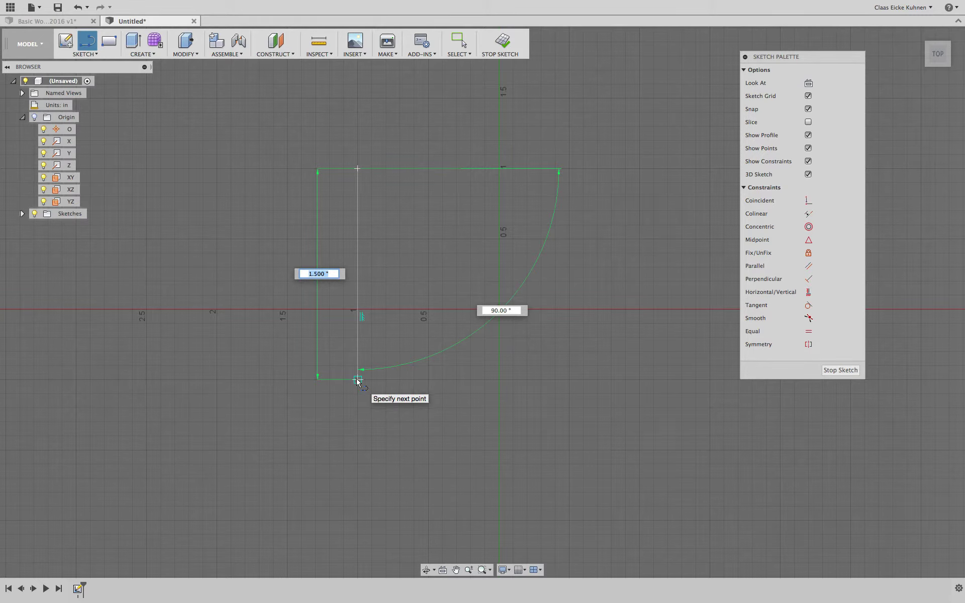
left_click(358, 380)
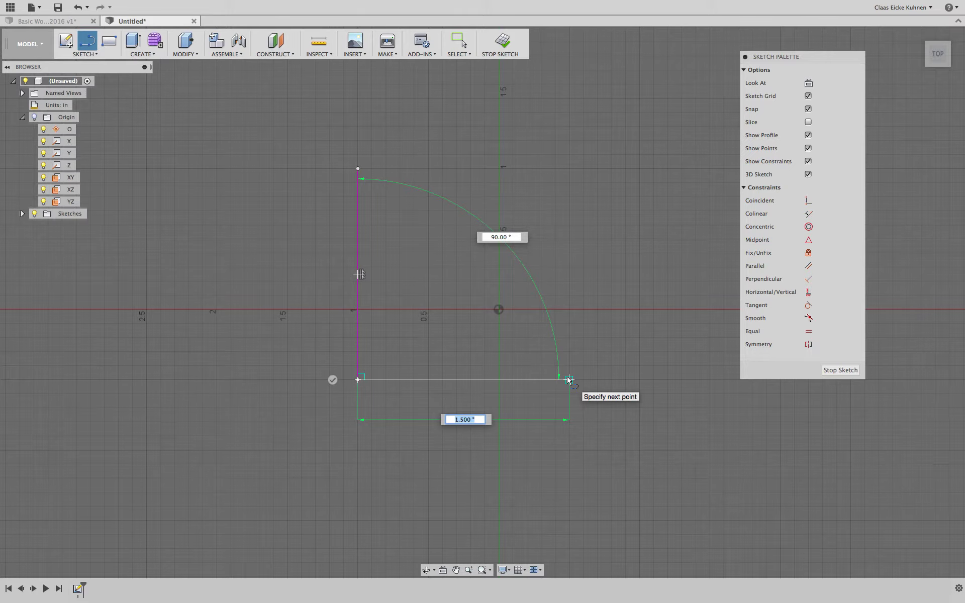
left_click(569, 379)
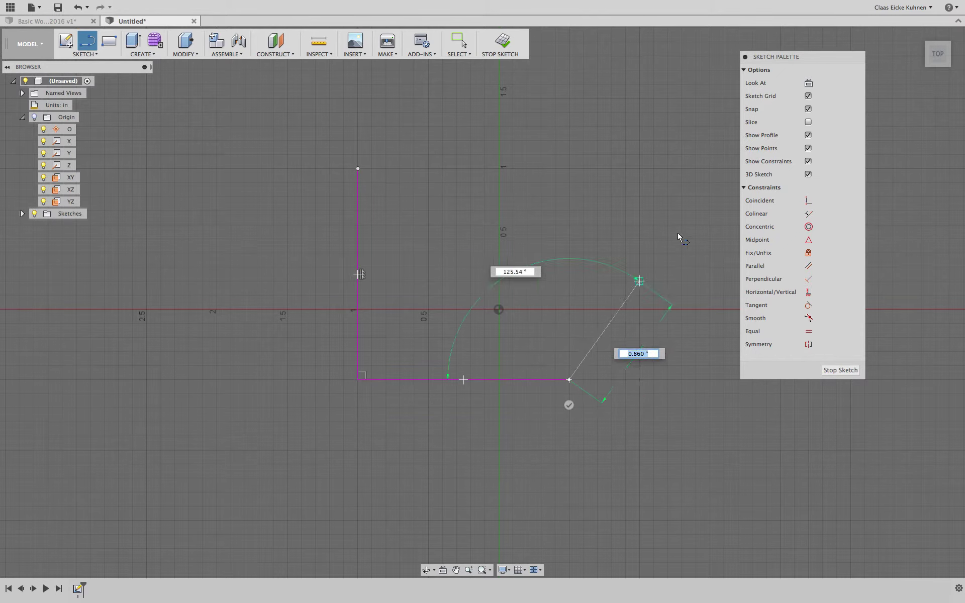
left_click(684, 176)
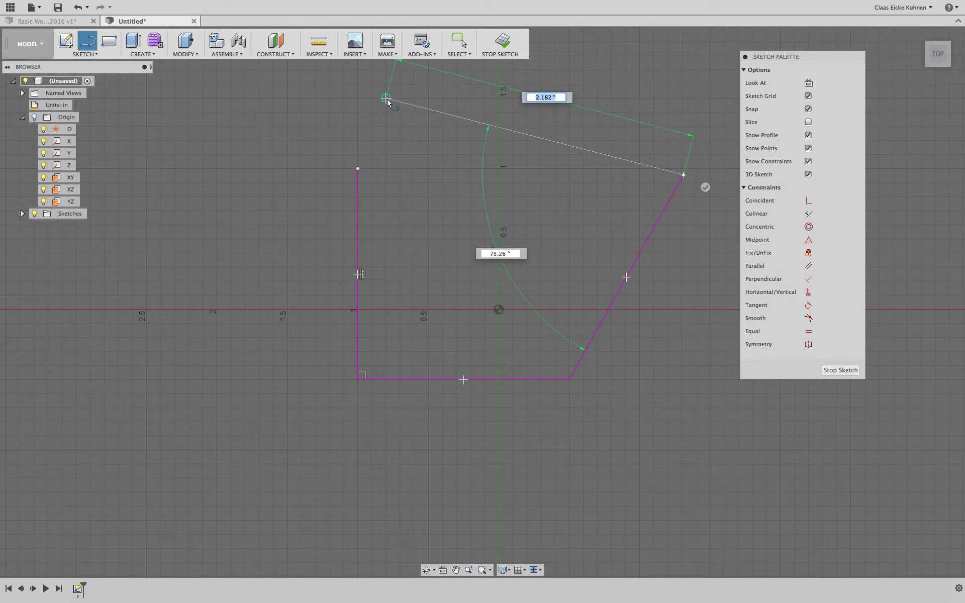
left_click(386, 99)
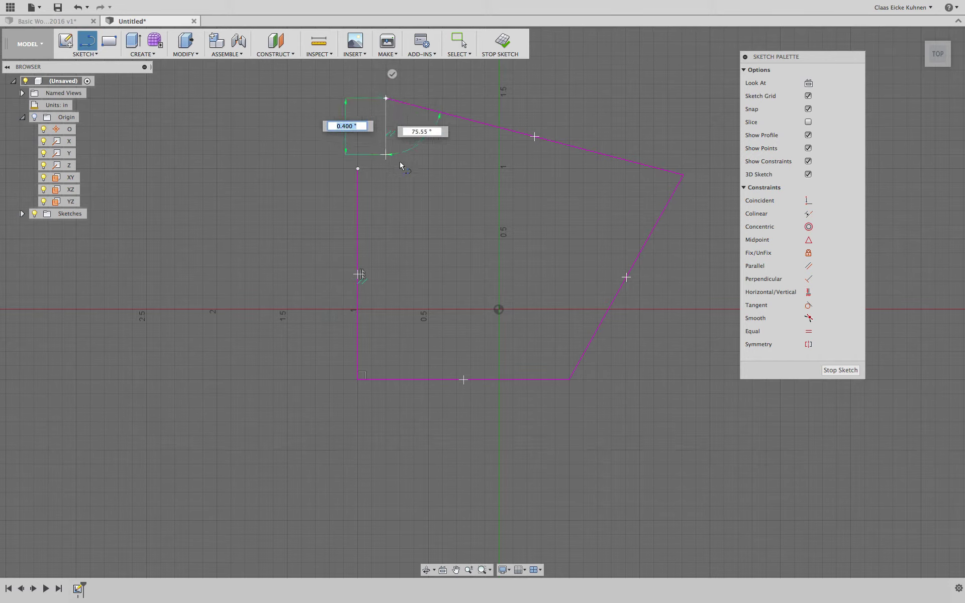
key("Escape")
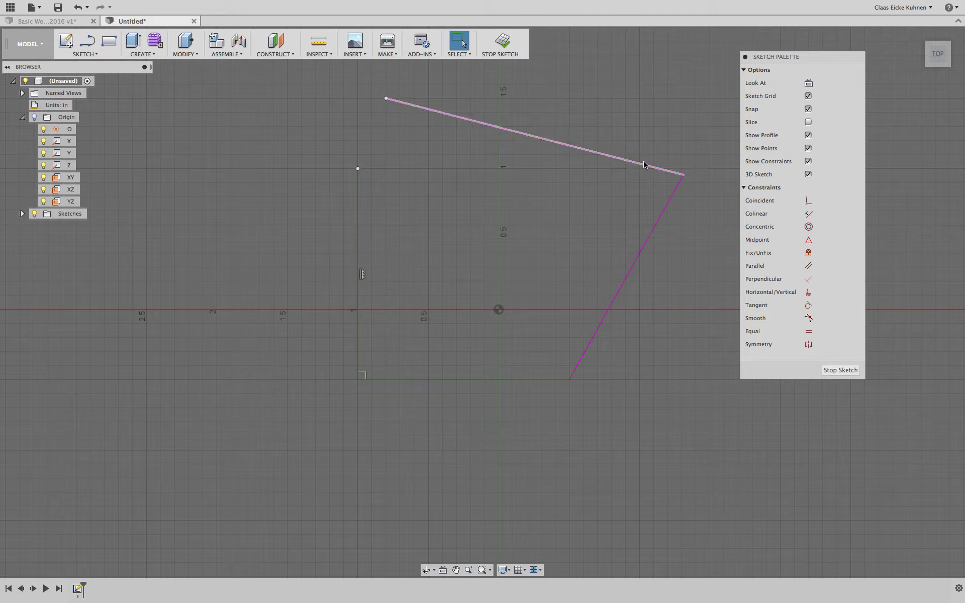
Move the chain's upper-right corner point up to about X 1.30, Y 1.20
left_click_drag(685, 176, 682, 142)
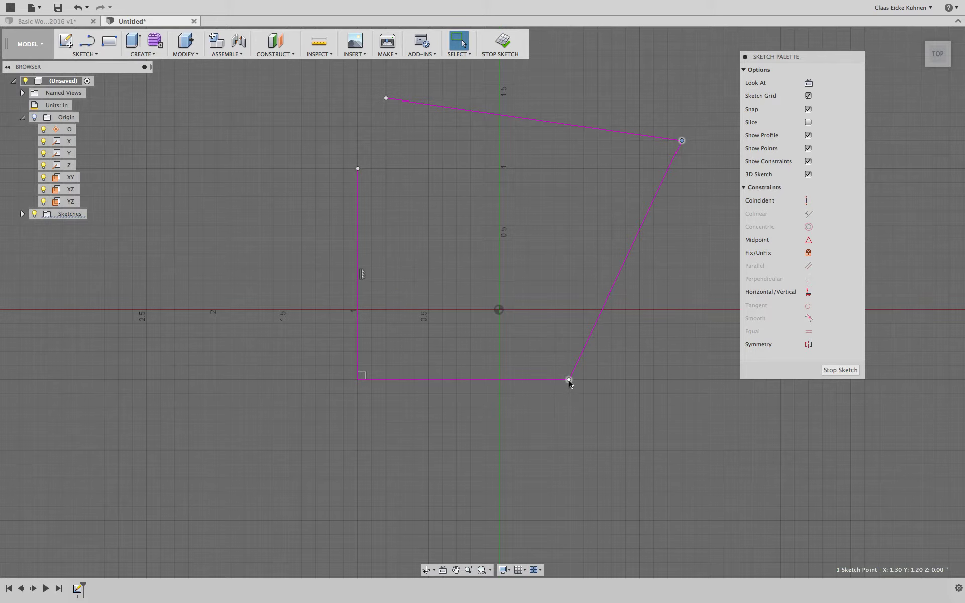
Move the chain's lower-right corner to about X 1.10, Y -0.40 and its upper-right corner to about X 1.40, Y 1.10
mouse_move(569, 380)
left_mouse_down()
mouse_move(628, 431)
mouse_move(587, 383)
mouse_move(636, 435)
mouse_move(595, 370)
mouse_move(615, 350)
mouse_move(653, 365)
left_mouse_up()
left_click(585, 366)
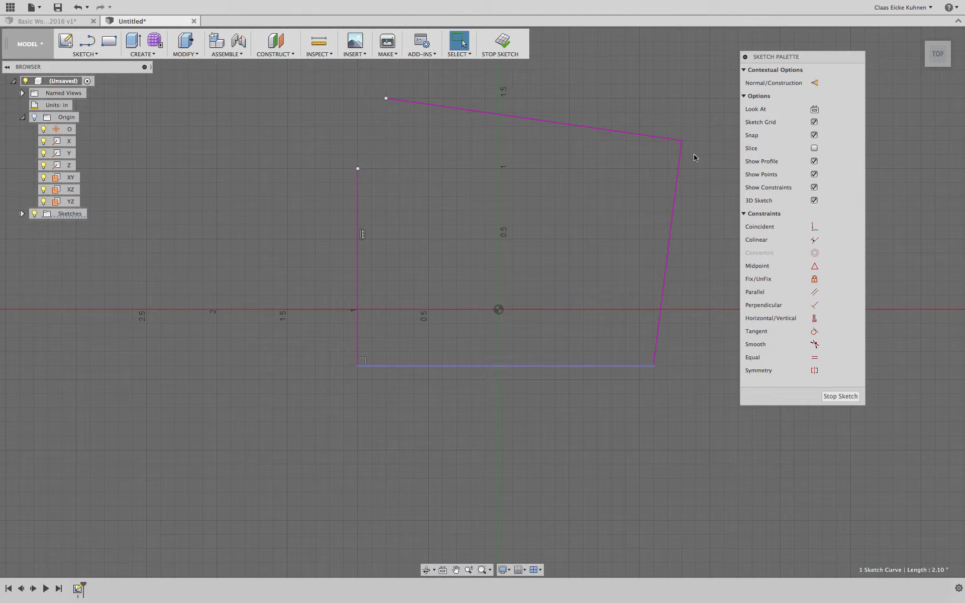
mouse_move(682, 141)
left_mouse_down()
mouse_move(715, 143)
mouse_move(577, 198)
mouse_move(696, 155)
left_mouse_up()
left_click(708, 173)
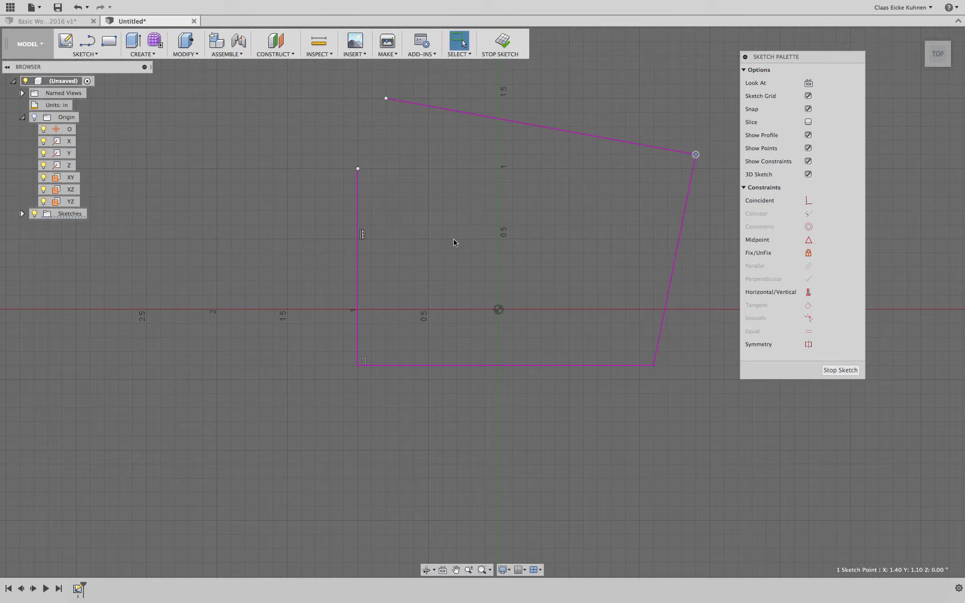
Inspect the perpendicular constraint at the lower-left corner and the vertical constraint on the left line
left_click(438, 368)
left_click(363, 358)
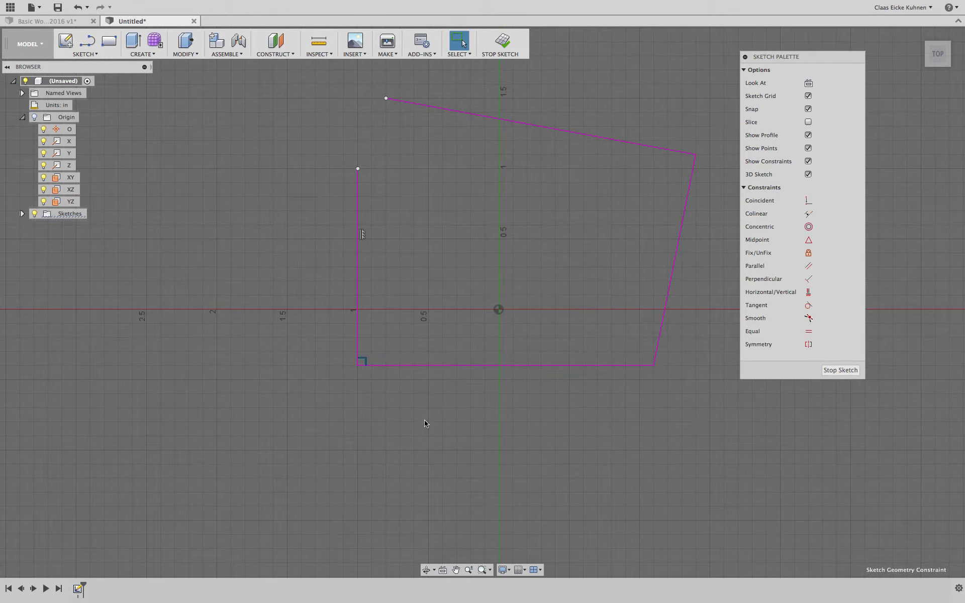
left_click(359, 266)
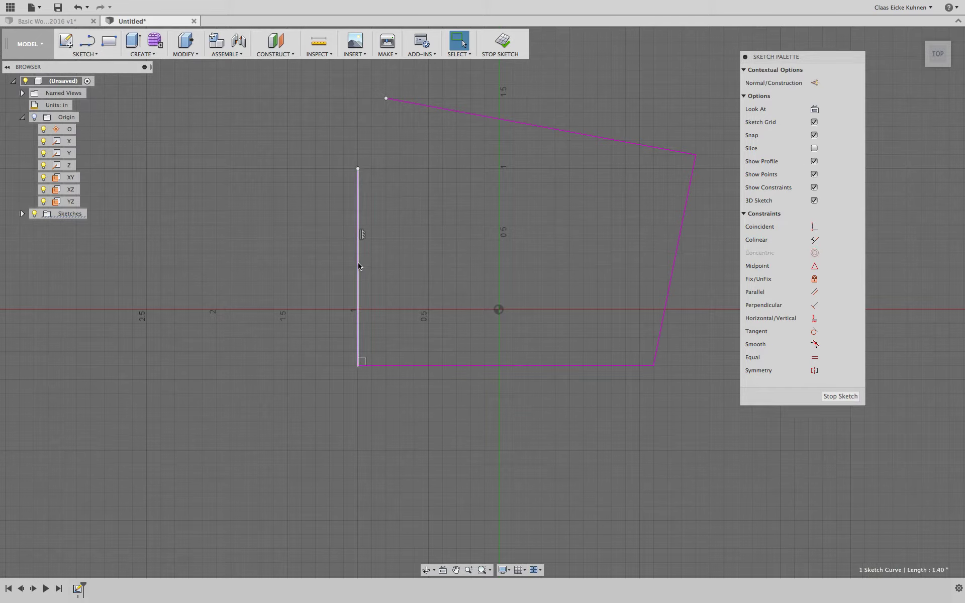
left_click(363, 235)
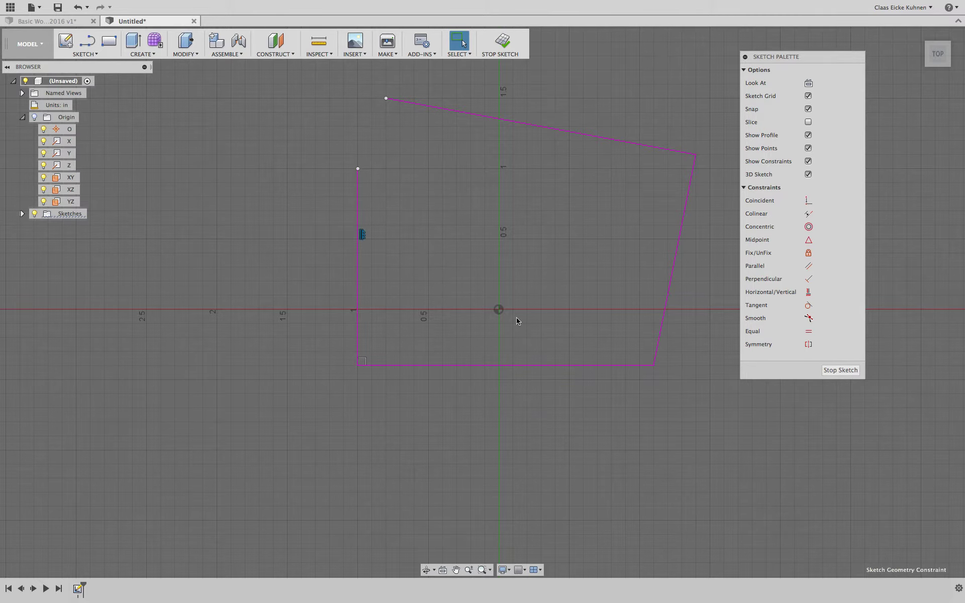
Move the lower-right corner to X 1.10, Y -0.70 and the left line's upper endpoint to X -1.50, Y 1.00
mouse_move(654, 366)
left_mouse_down()
mouse_move(641, 387)
mouse_move(655, 385)
mouse_move(653, 408)
left_mouse_up()
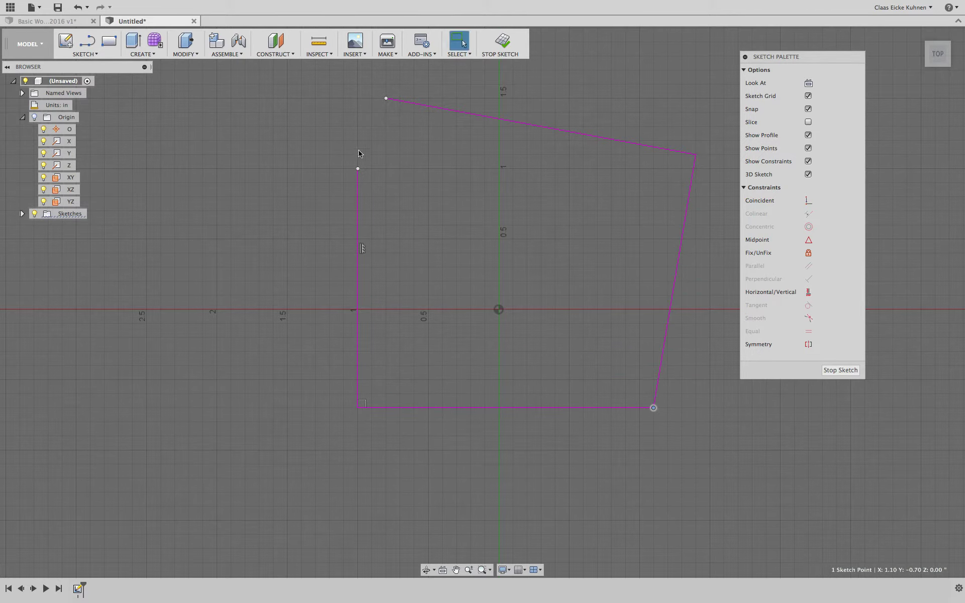
left_click_drag(357, 169, 287, 169)
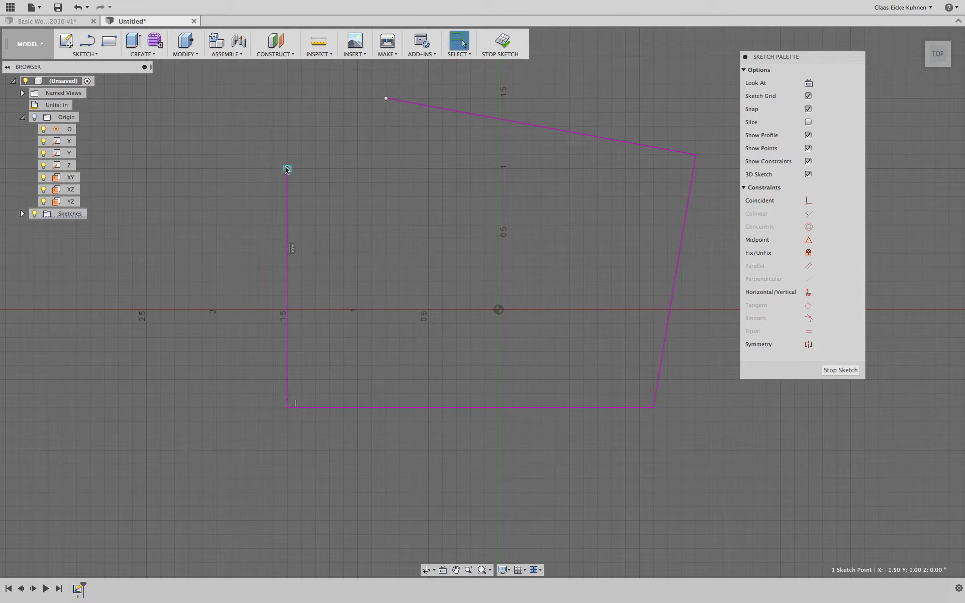
Delete the left line's vertical constraint, and move its upper endpoint to about X -2.10, Y 0.60 and the lower-right corner to about X 0.55, Y 0.05
left_click(293, 248)
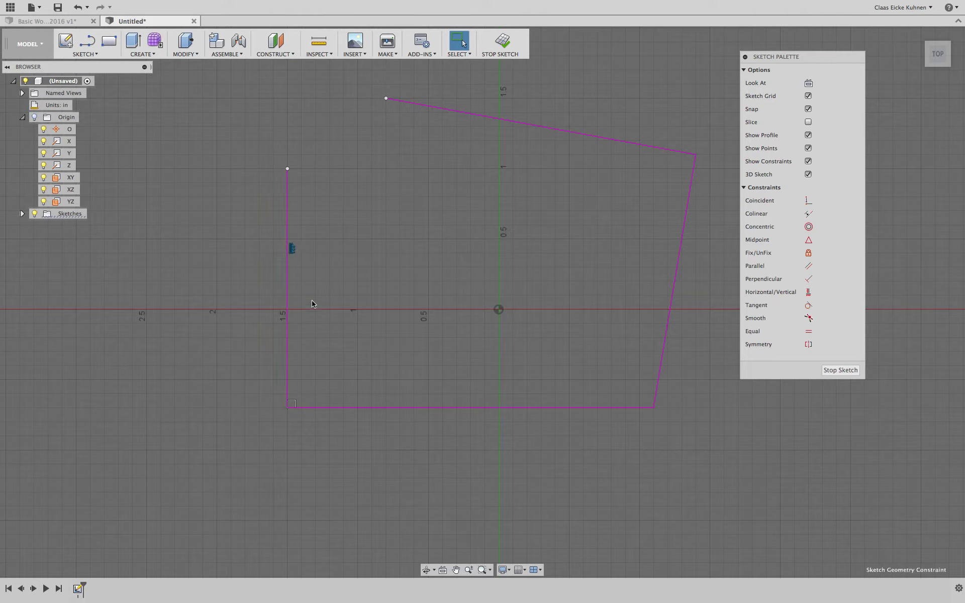
key("Delete")
mouse_move(288, 170)
left_mouse_down()
mouse_move(259, 171)
mouse_move(217, 194)
mouse_move(182, 229)
mouse_move(186, 239)
mouse_move(299, 211)
mouse_move(507, 213)
mouse_move(216, 205)
mouse_move(202, 225)
left_mouse_up()
mouse_move(653, 406)
left_mouse_down()
mouse_move(500, 218)
mouse_move(324, 190)
mouse_move(445, 179)
mouse_move(405, 382)
mouse_move(367, 403)
mouse_move(573, 286)
mouse_move(543, 230)
left_mouse_up()
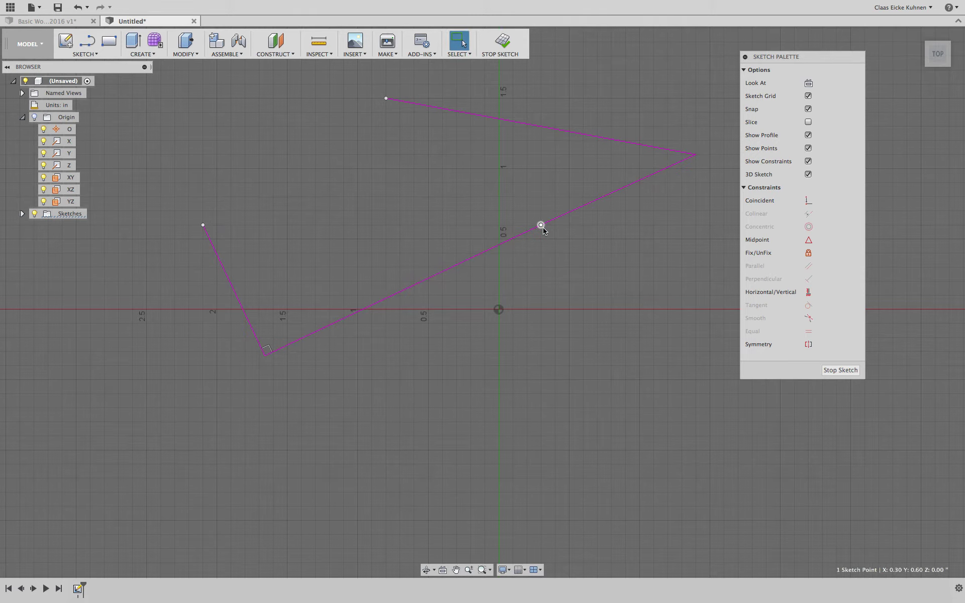
left_click_drag(543, 230, 575, 305)
left_click(252, 389)
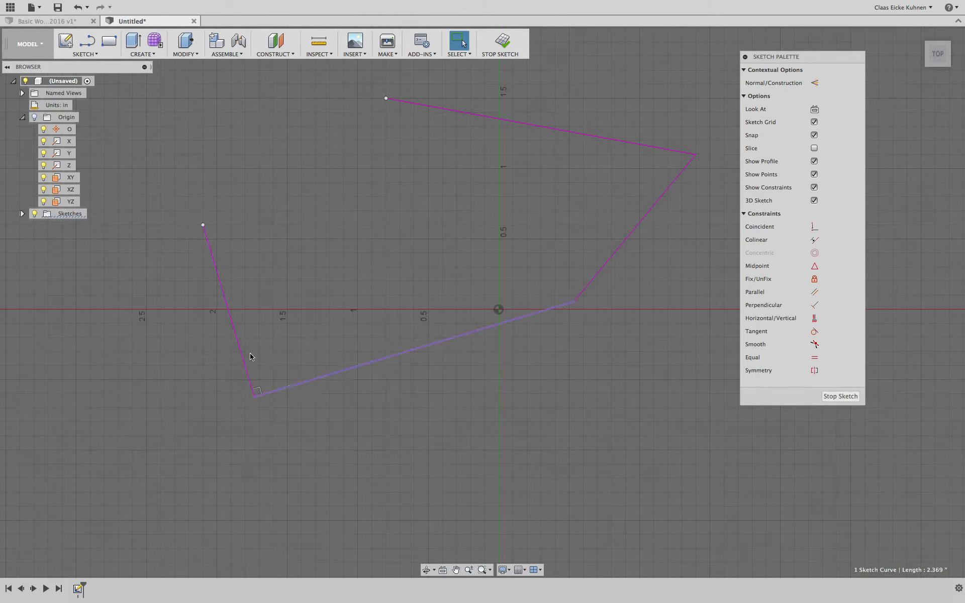
left_click(487, 445)
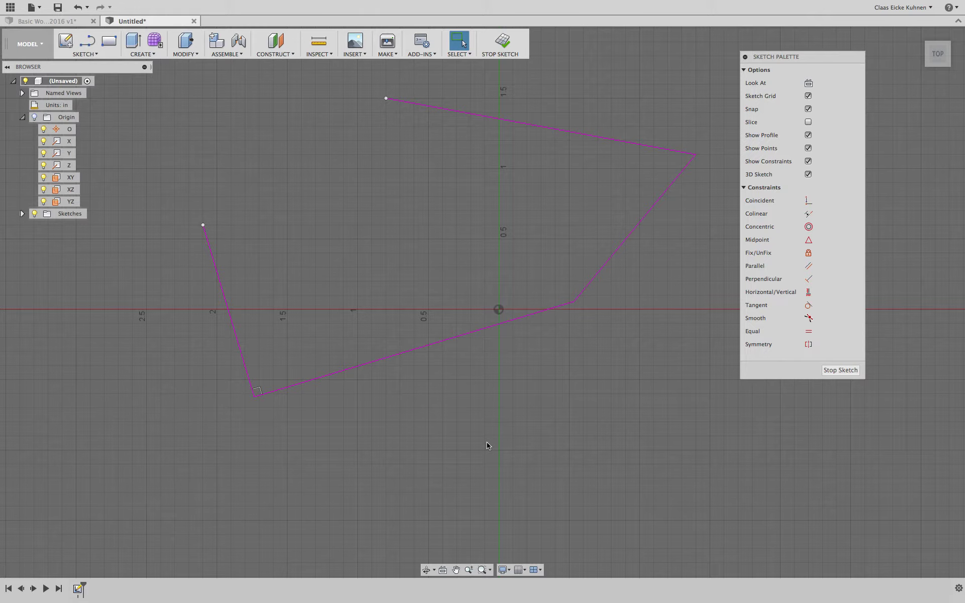
key("Escape")
Close the chain by joining its two free endpoints and move its corners to form a 2.50 by 1.50 in rectangle spanning X -1.50 to 1.00
mouse_move(385, 99)
left_mouse_down()
mouse_move(221, 194)
mouse_move(204, 226)
left_mouse_up()
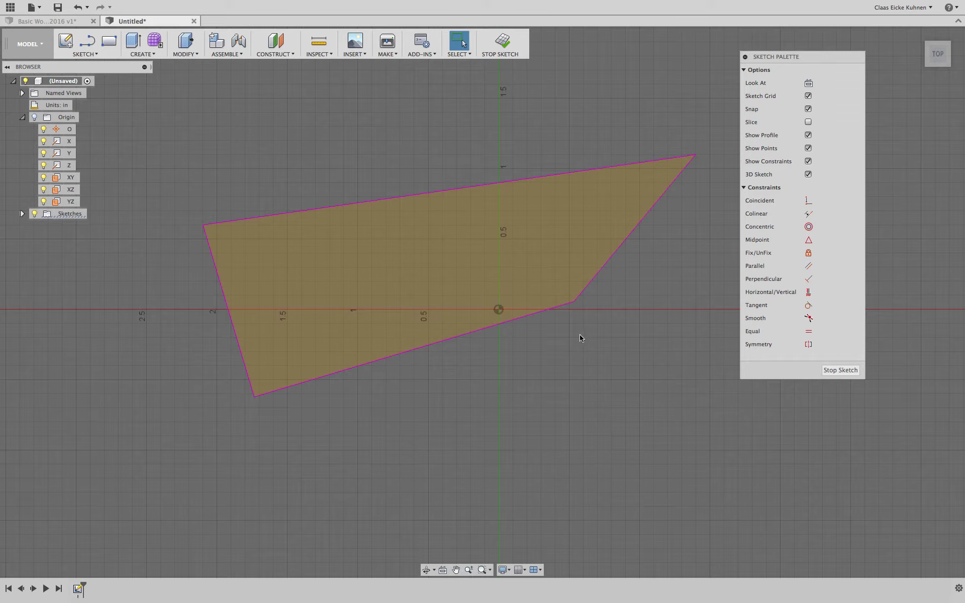
left_click_drag(573, 301, 639, 382)
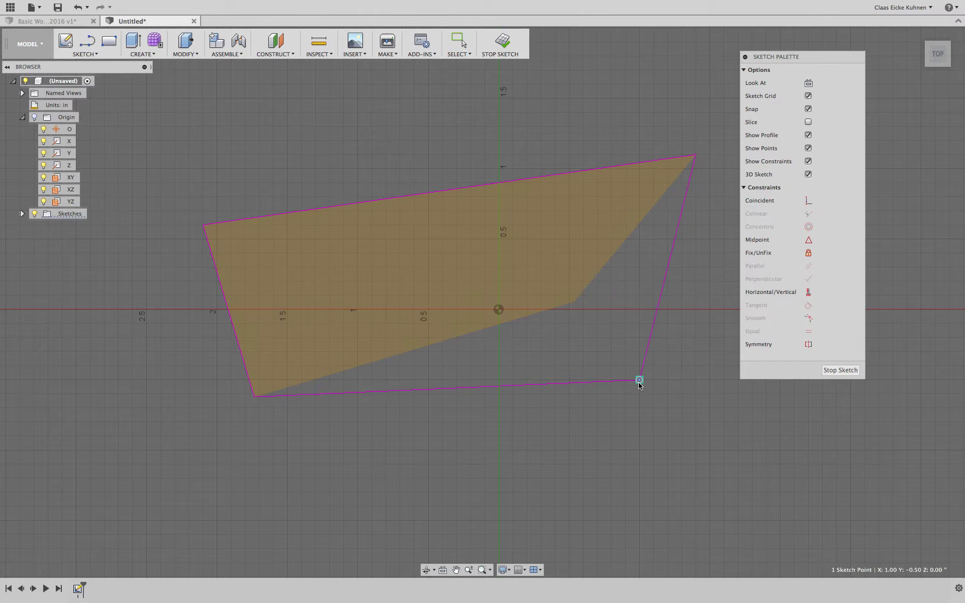
left_click_drag(696, 156, 639, 168)
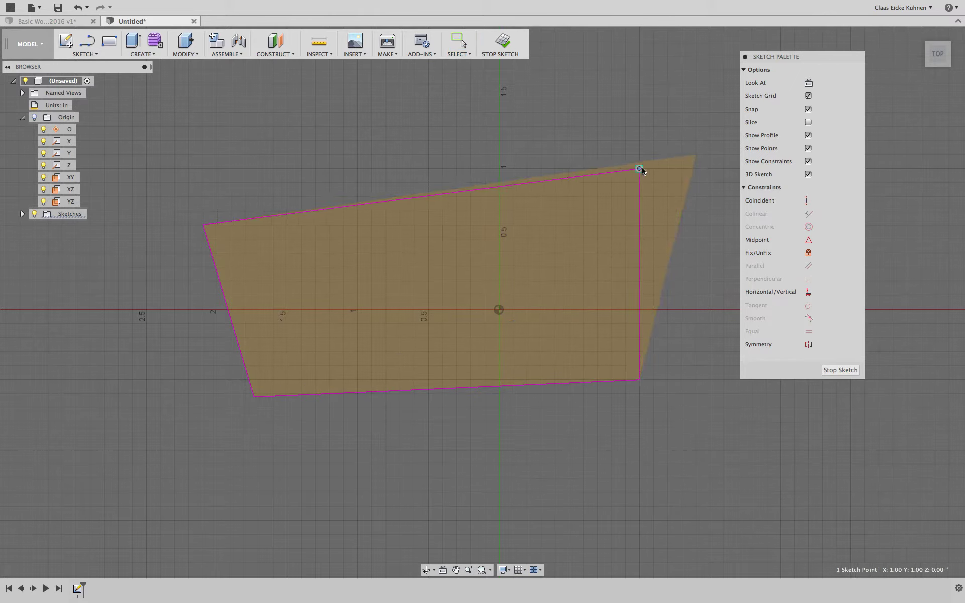
left_click_drag(203, 224, 287, 169)
left_click_drag(254, 398, 287, 380)
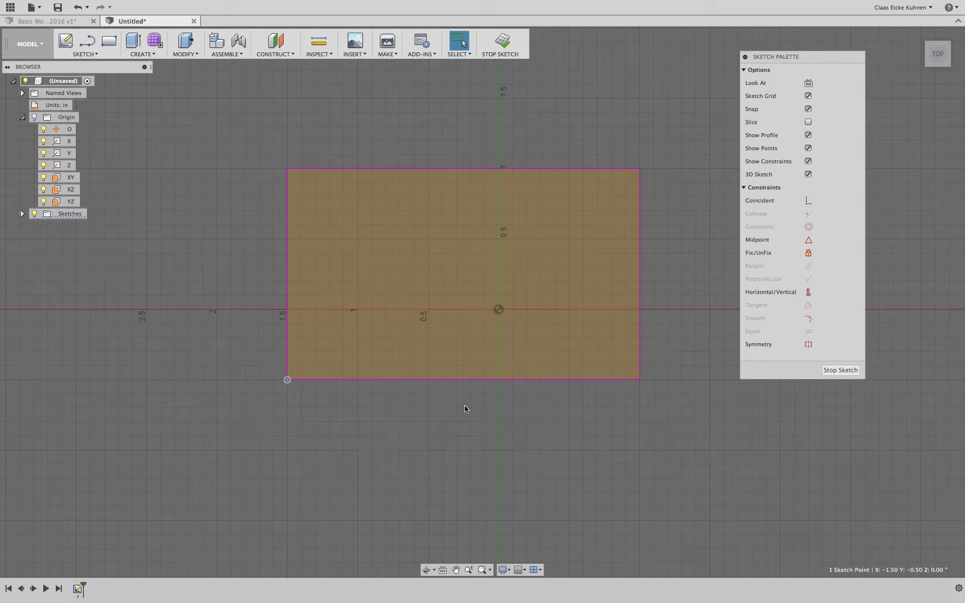
left_click(465, 409)
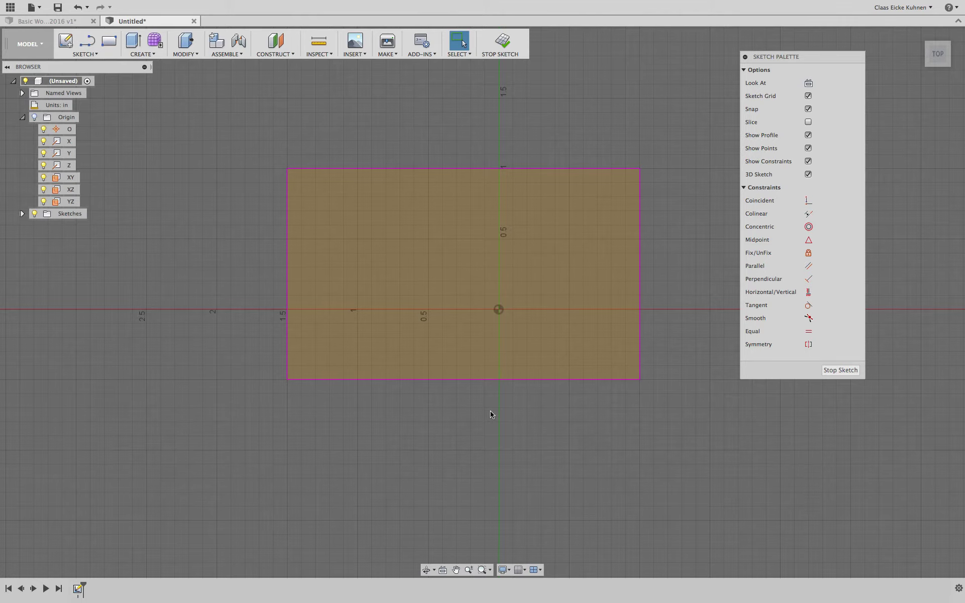
Apply Horizontal/Vertical constraints to all four sides of the rectangle
left_click(808, 291)
left_click(288, 300)
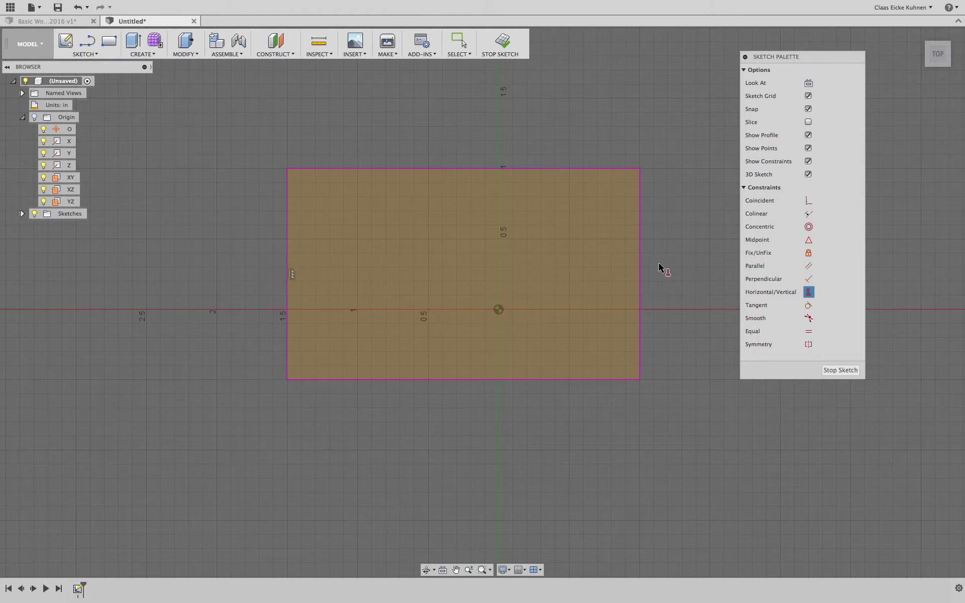
left_click(640, 269)
left_click(558, 169)
left_click(532, 378)
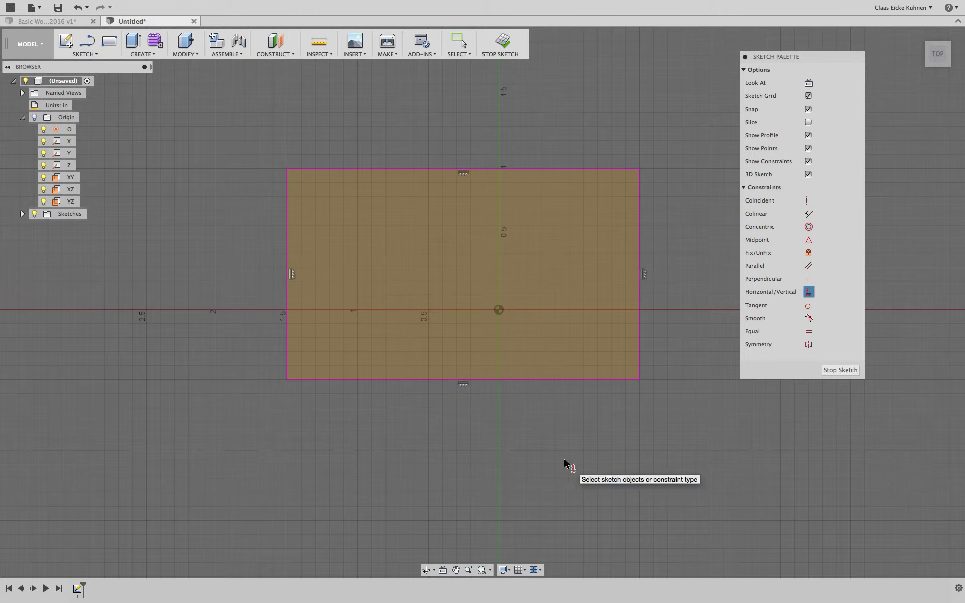
key("Escape")
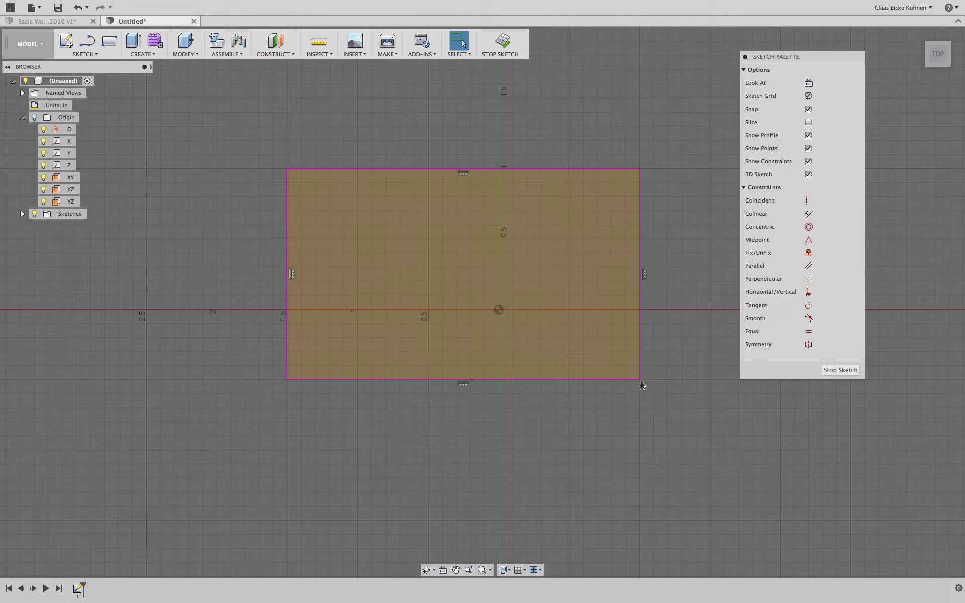
Examine the rectangle's opposite sides and the horizontal and vertical constraints attached to them
left_click(640, 288)
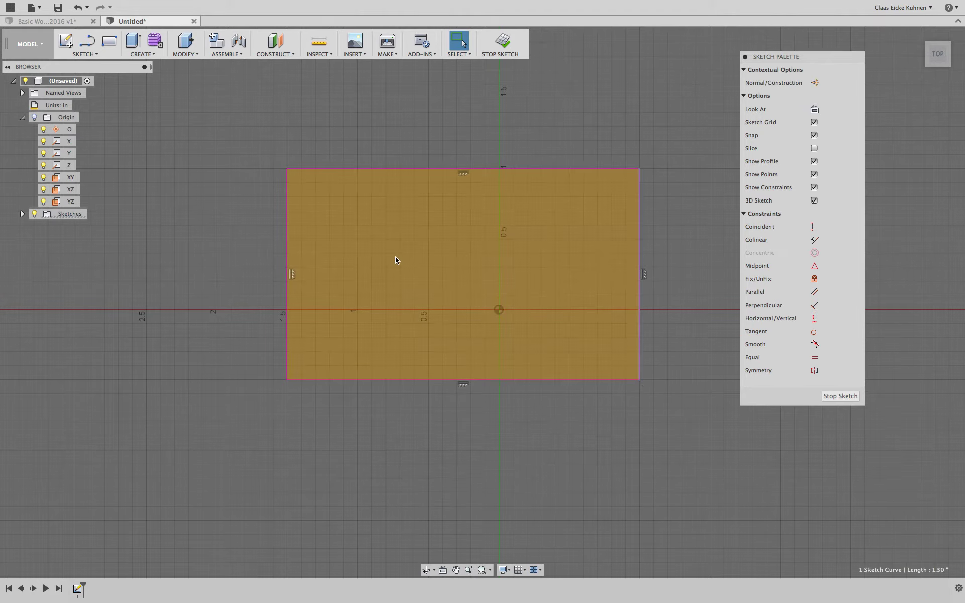
left_click(288, 243)
left_click(673, 271)
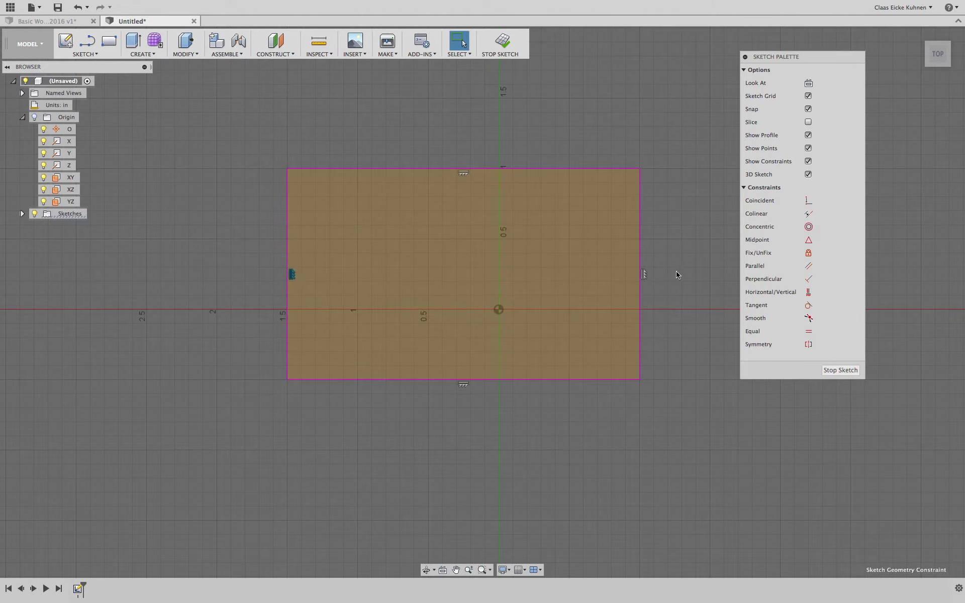
left_click(644, 273)
left_click(483, 171)
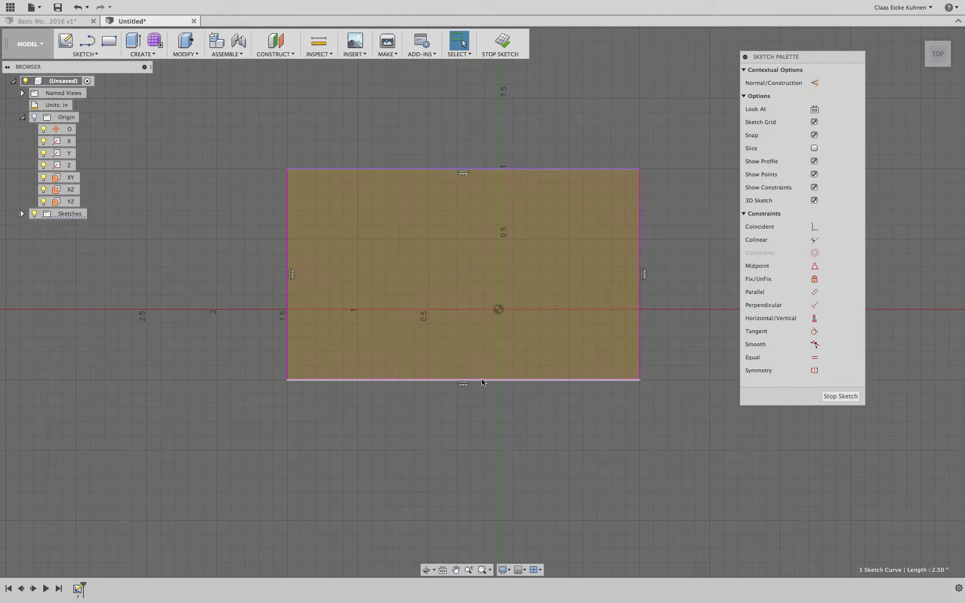
left_click(463, 385)
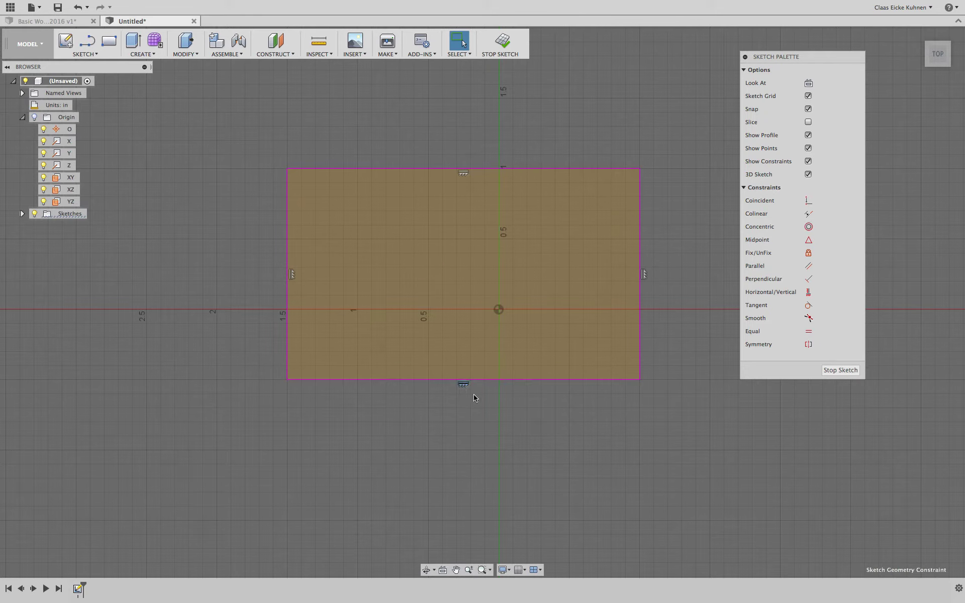
left_click(517, 425)
Delete the horizontal and vertical constraints from all four sides of the rectangle
left_click(461, 174)
key("Delete")
left_click(292, 275)
key("Delete")
left_click(463, 385)
key("Delete")
left_click(645, 274)
key("Delete")
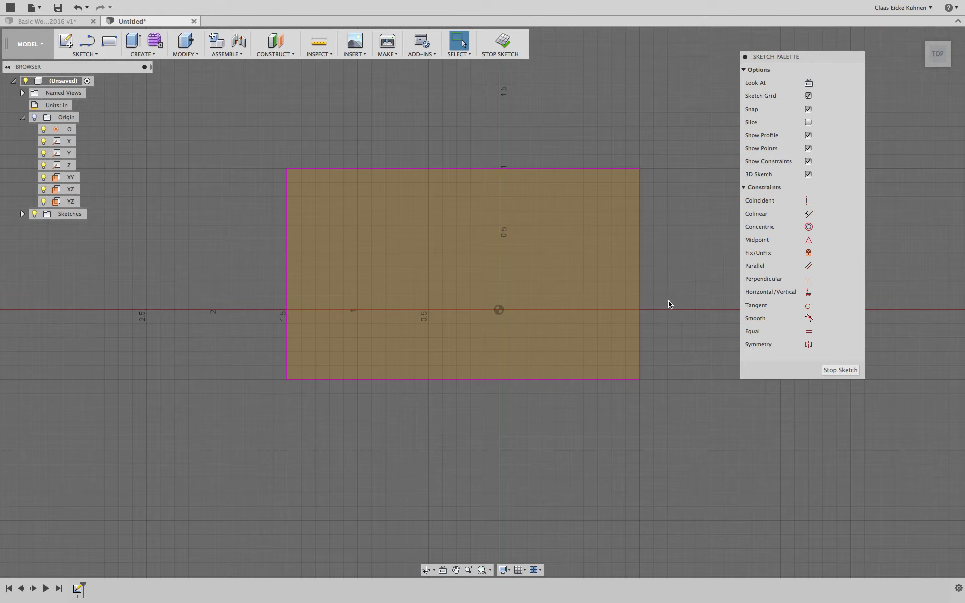
Apply Perpendicular constraints at the rectangle's lower-left, upper-left and upper-right corners
left_click(808, 279)
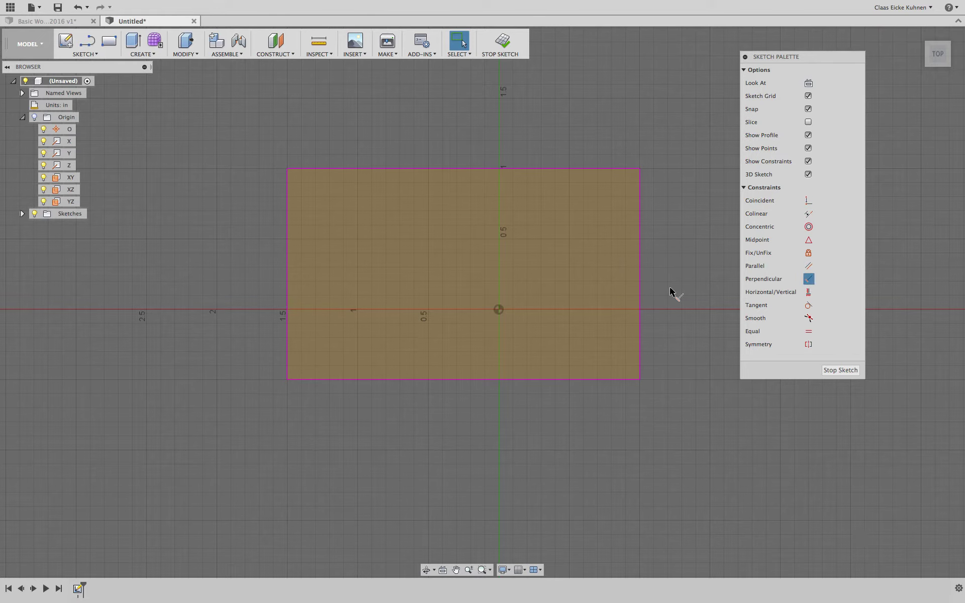
left_click(327, 380)
left_click(288, 347)
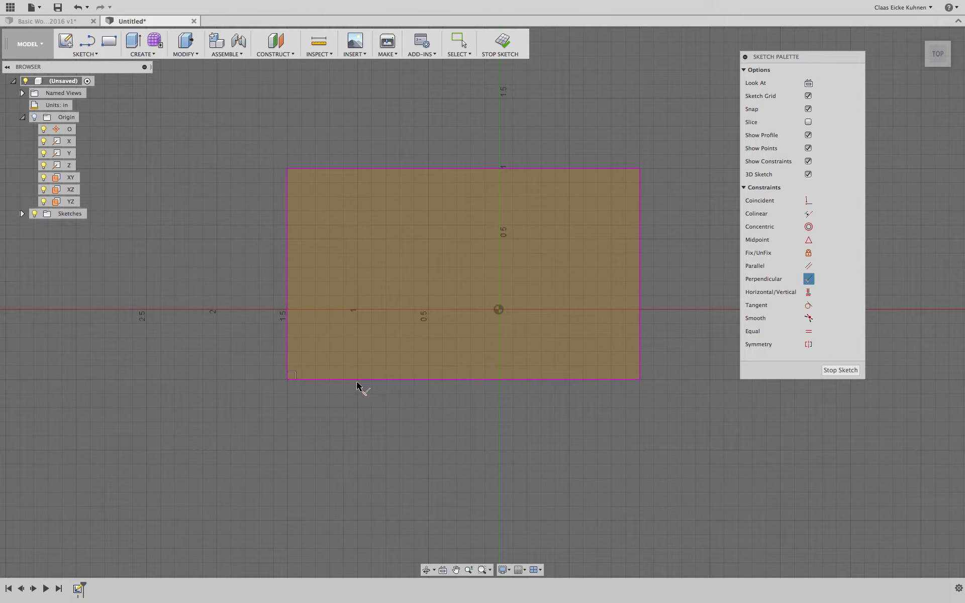
left_click(287, 193)
left_click(316, 172)
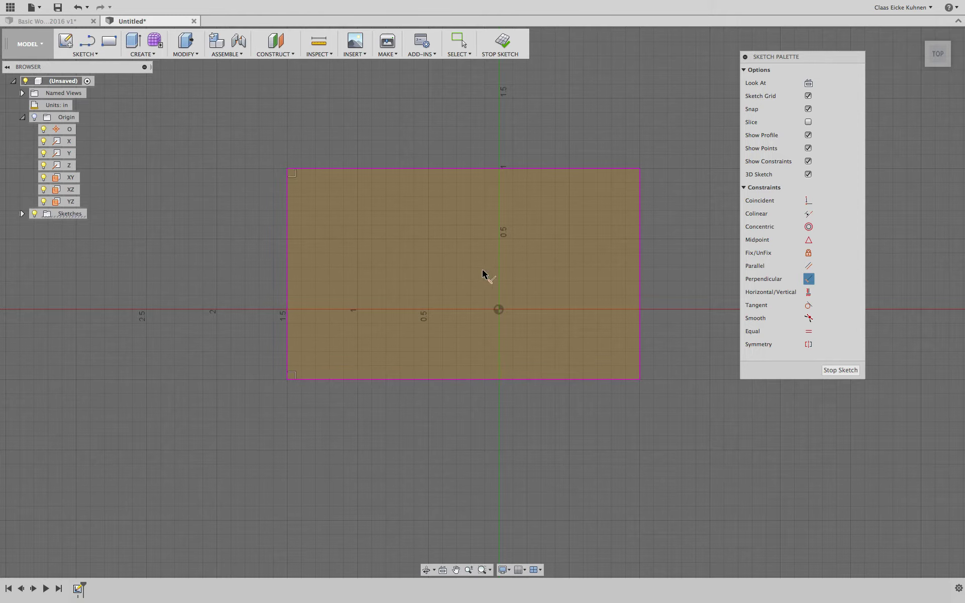
left_click(605, 170)
left_click(640, 206)
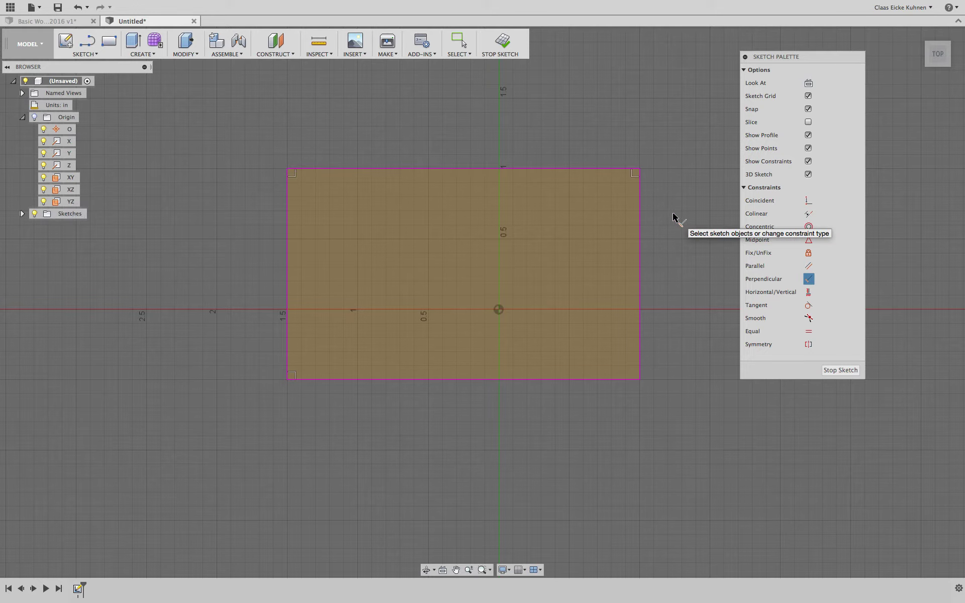
Try to make the rectangle's right and lower sides perpendicular, and check the error details
left_click(640, 341)
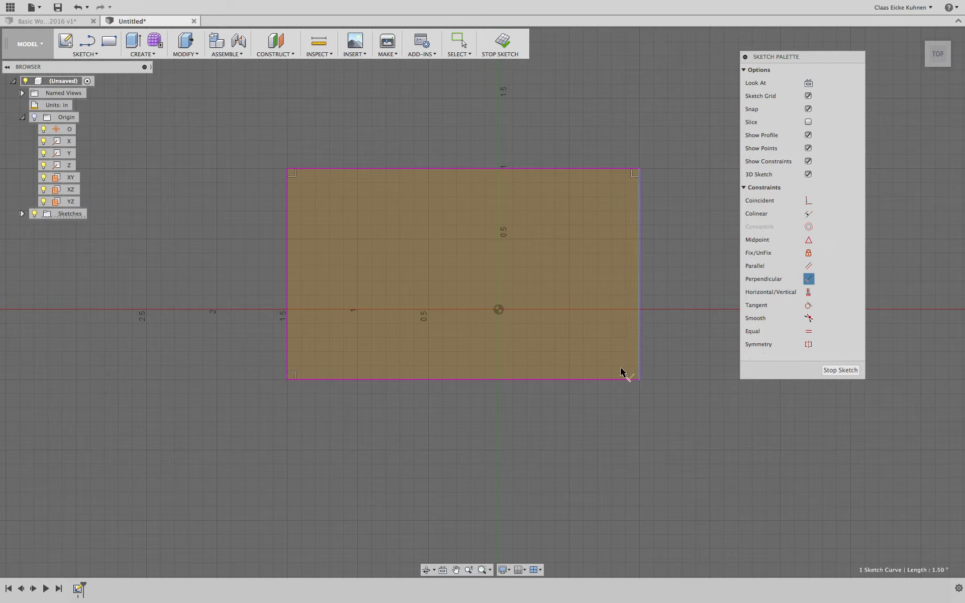
left_click(621, 380)
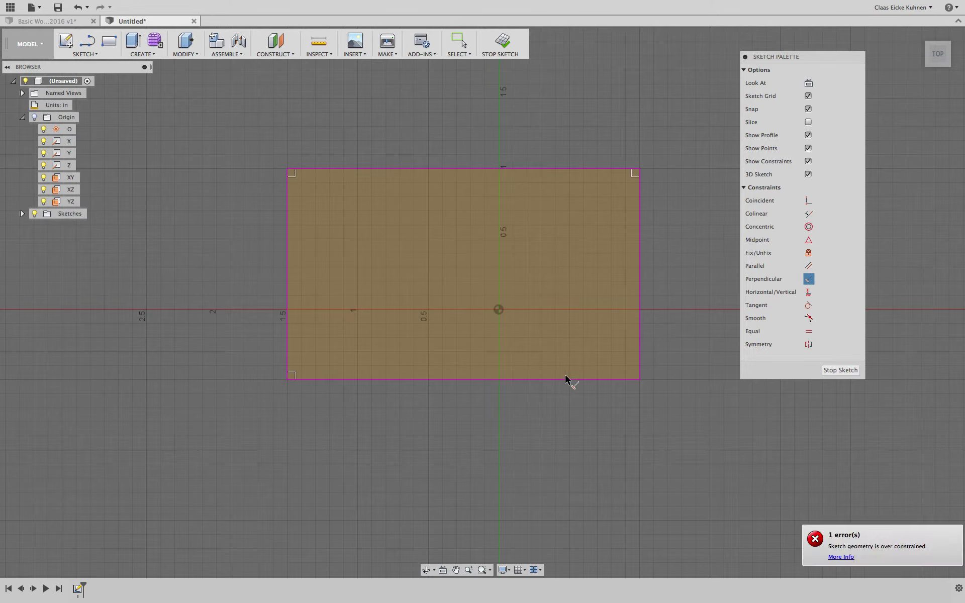
left_click(861, 547)
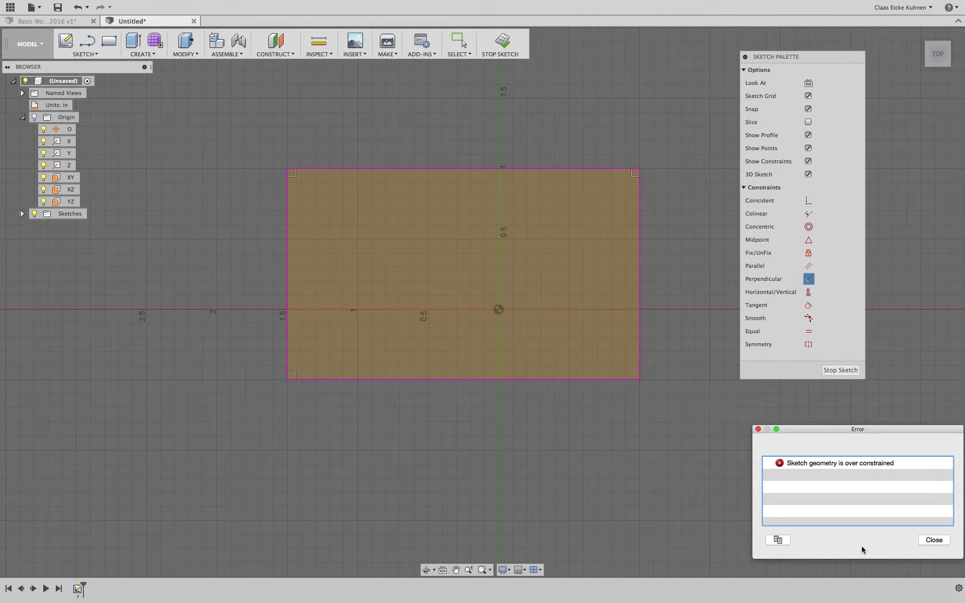
left_click(759, 429)
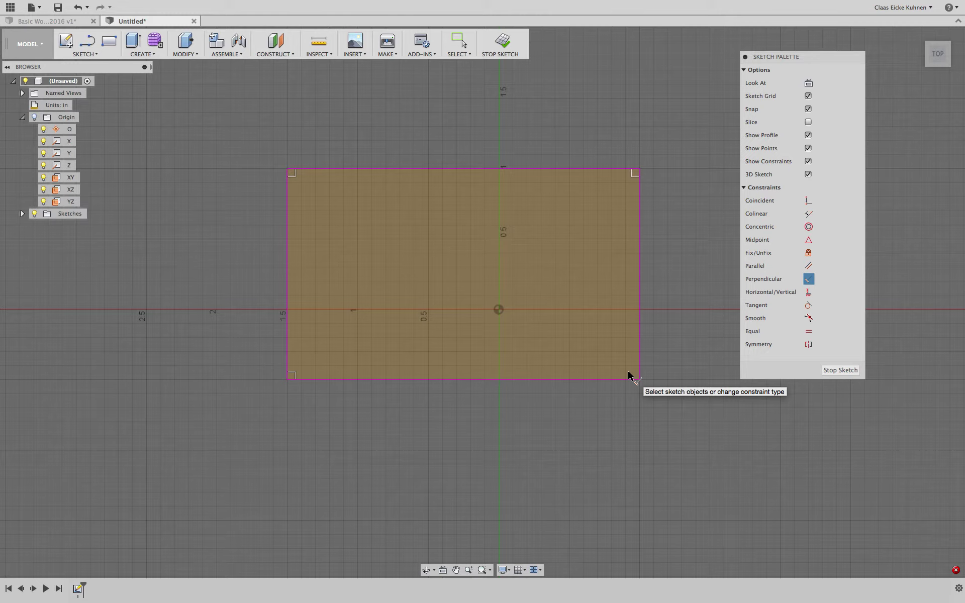
key("Escape")
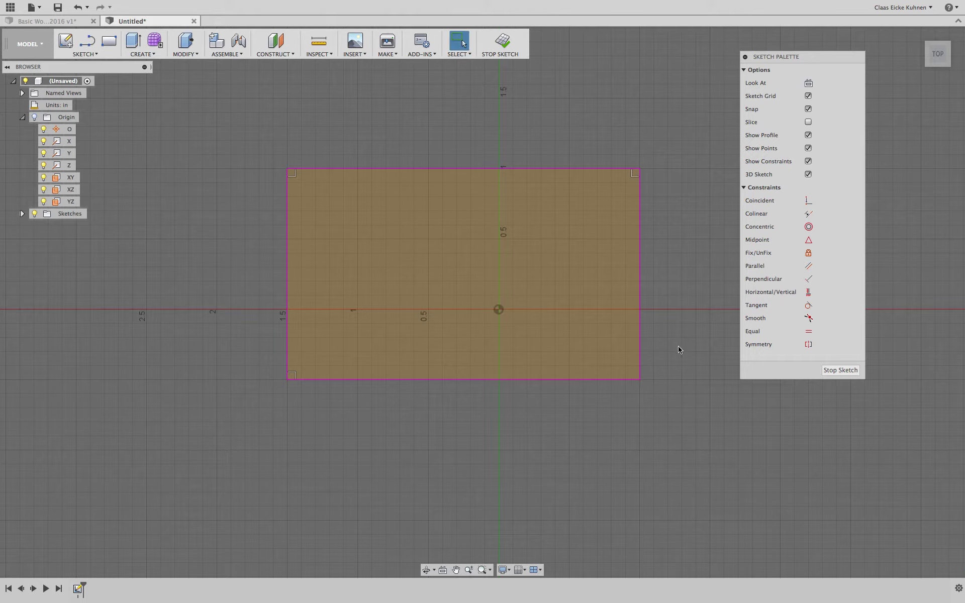
Test the perpendicular constraints by moving the rectangle's lower-right corner to several positions, finishing at about X 0.90, Y -0.60
left_click_drag(640, 382, 566, 426)
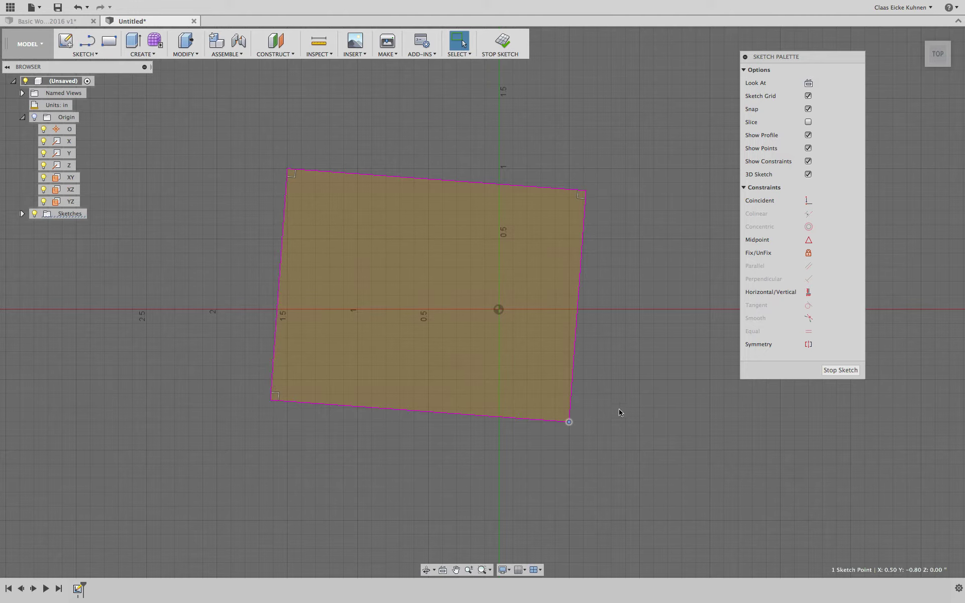
mouse_move(568, 423)
left_mouse_down()
mouse_move(582, 422)
mouse_move(638, 332)
mouse_move(625, 250)
mouse_move(643, 165)
mouse_move(690, 371)
mouse_move(668, 305)
mouse_move(623, 359)
mouse_move(640, 332)
mouse_move(599, 367)
mouse_move(717, 334)
mouse_move(700, 326)
mouse_move(696, 352)
left_mouse_up()
mouse_move(694, 253)
left_mouse_down()
mouse_move(656, 351)
mouse_move(635, 354)
mouse_move(625, 394)
left_mouse_up()
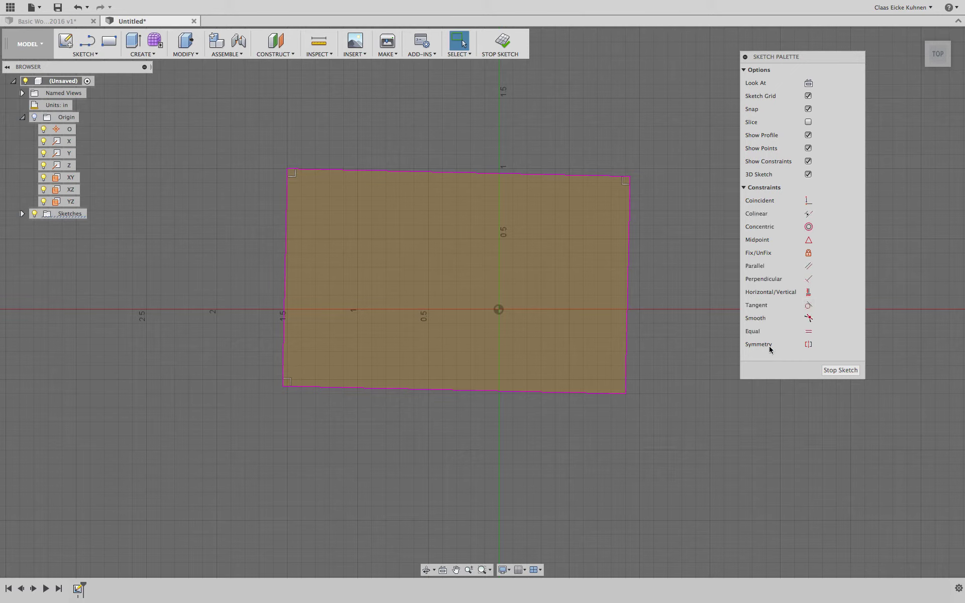
Apply Horizontal/Vertical constraints to the rectangle's lower and left sides
left_click(518, 392)
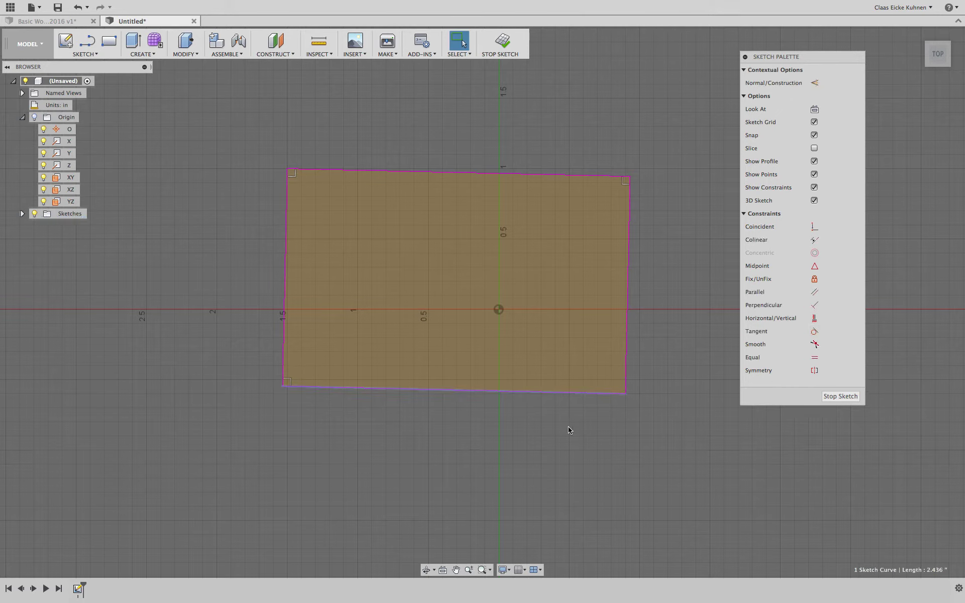
left_click(815, 319)
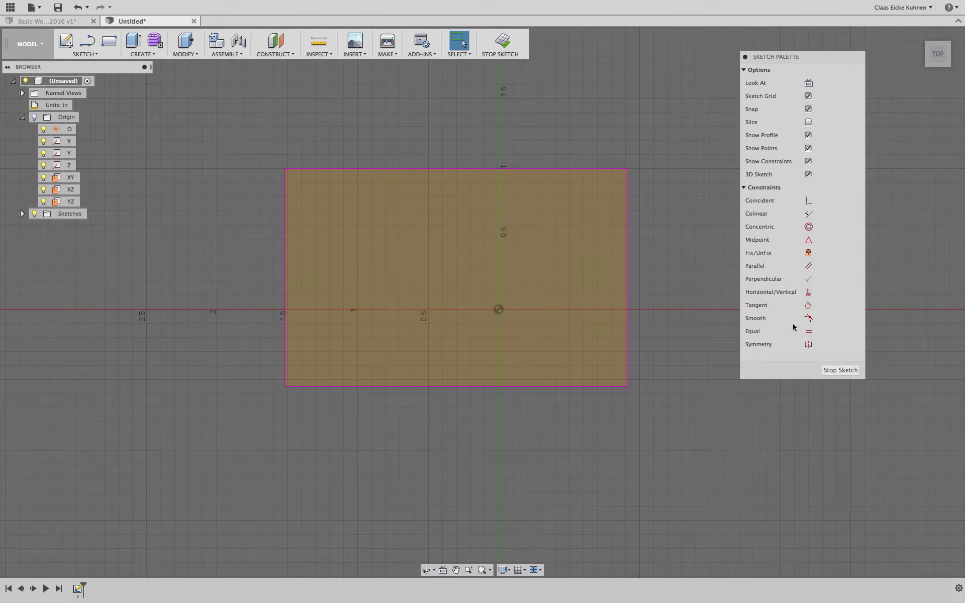
left_click(809, 292)
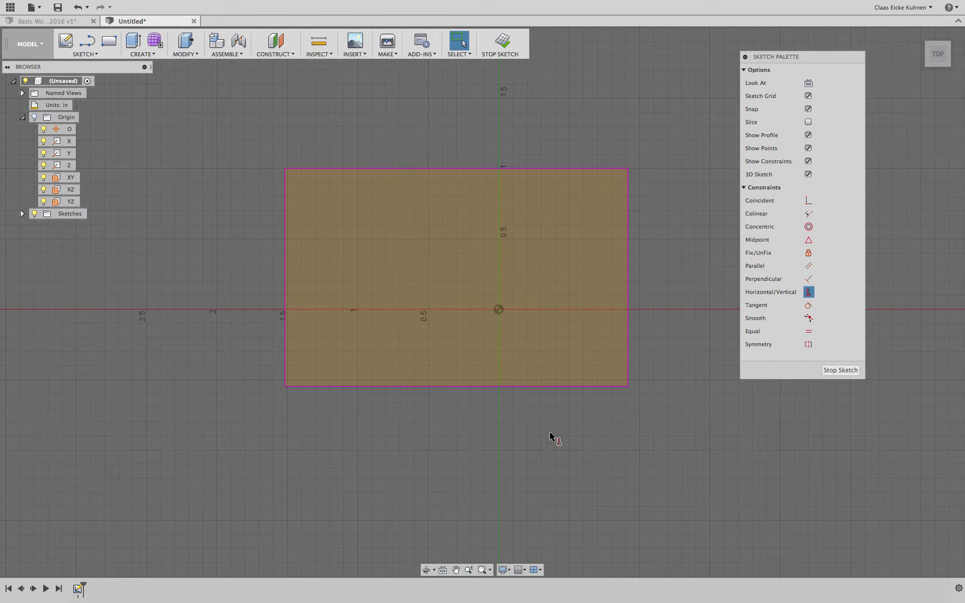
left_click(483, 388)
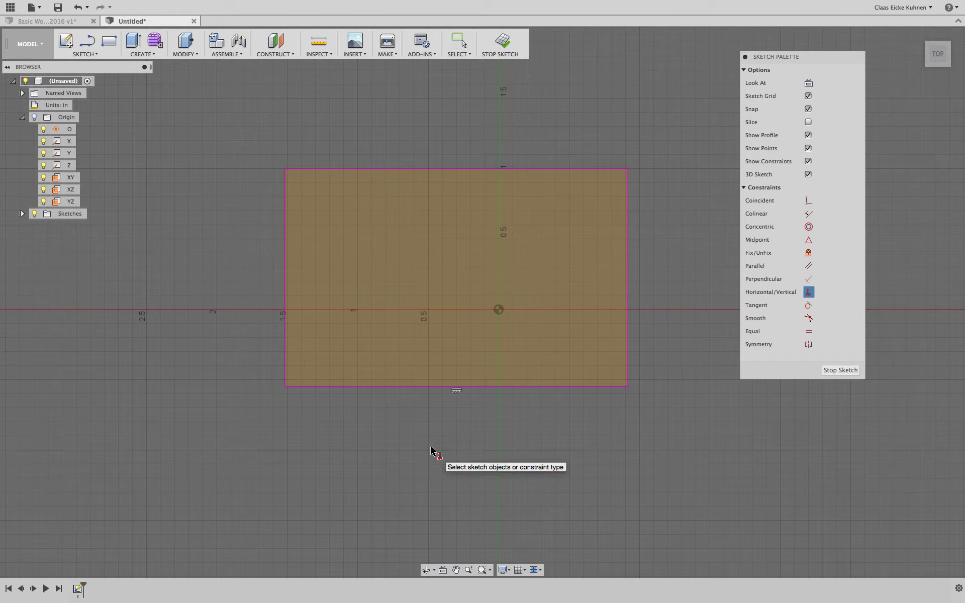
left_click(289, 357)
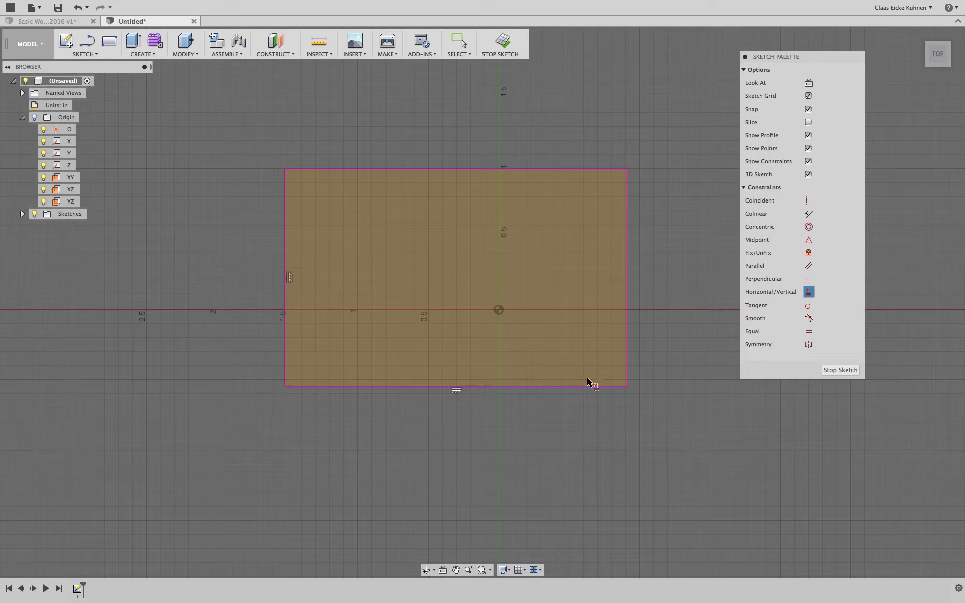
Make the rectangle's right side parallel to its left side with a Parallel constraint
left_click(810, 266)
left_click(629, 268)
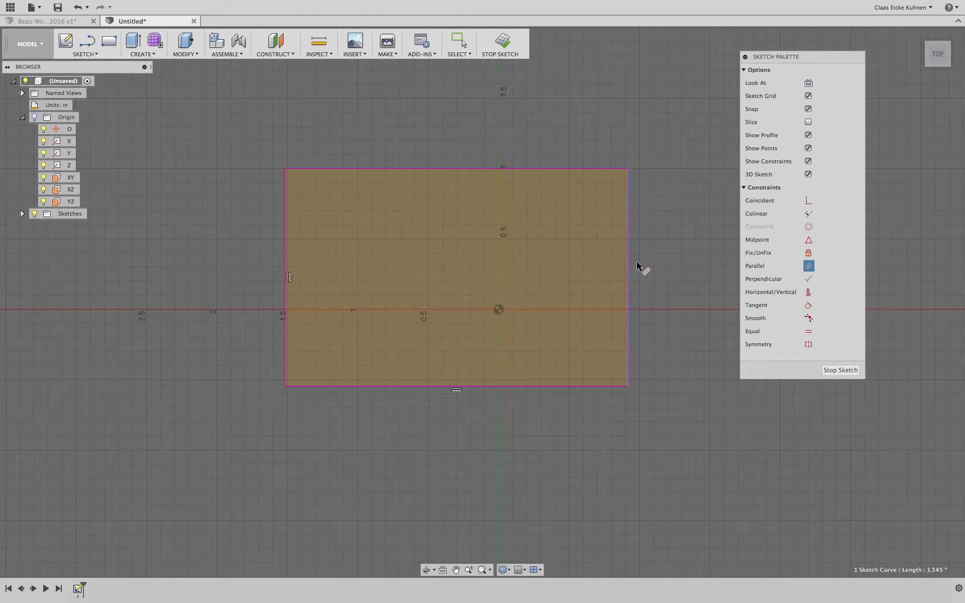
left_click(286, 196)
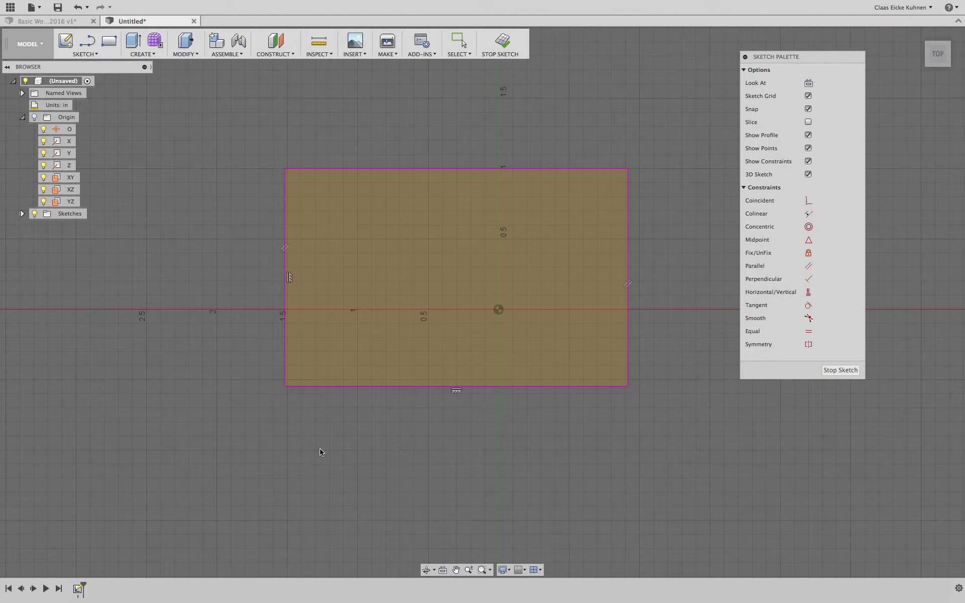
Move the upper-right corner upward and outward so the right side is about 2.10 in long, and inspect the parallel and vertical constraints
mouse_move(627, 169)
left_mouse_down()
mouse_move(634, 88)
mouse_move(653, 75)
left_mouse_up()
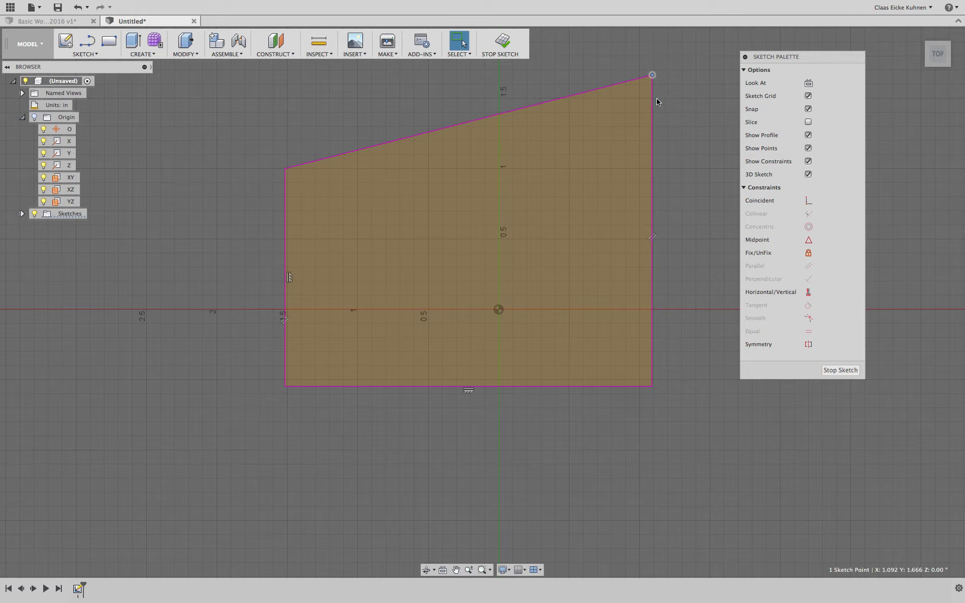
mouse_move(652, 76)
left_mouse_down()
mouse_move(660, 90)
mouse_move(652, 91)
left_mouse_up()
left_click(652, 262)
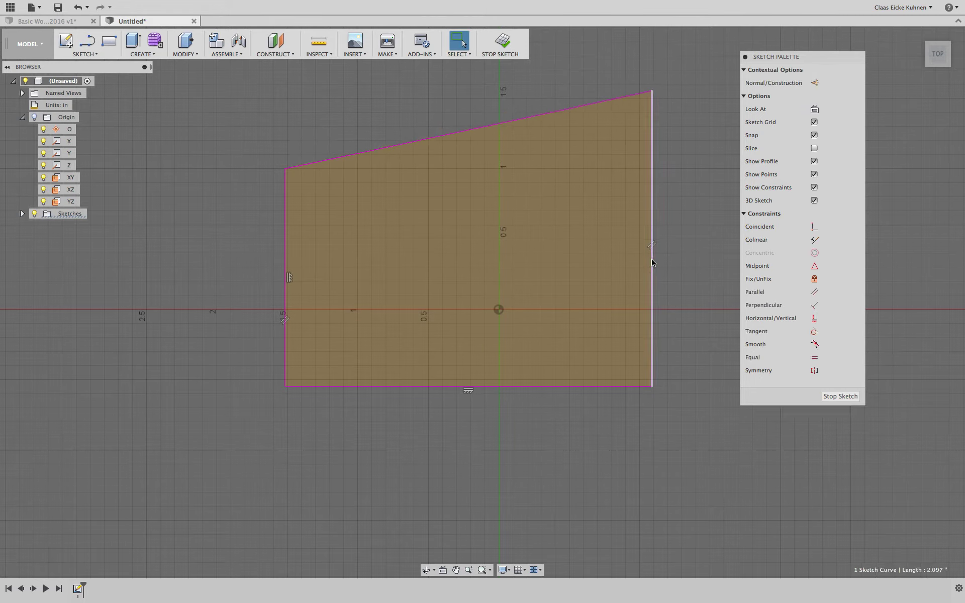
left_click(285, 307)
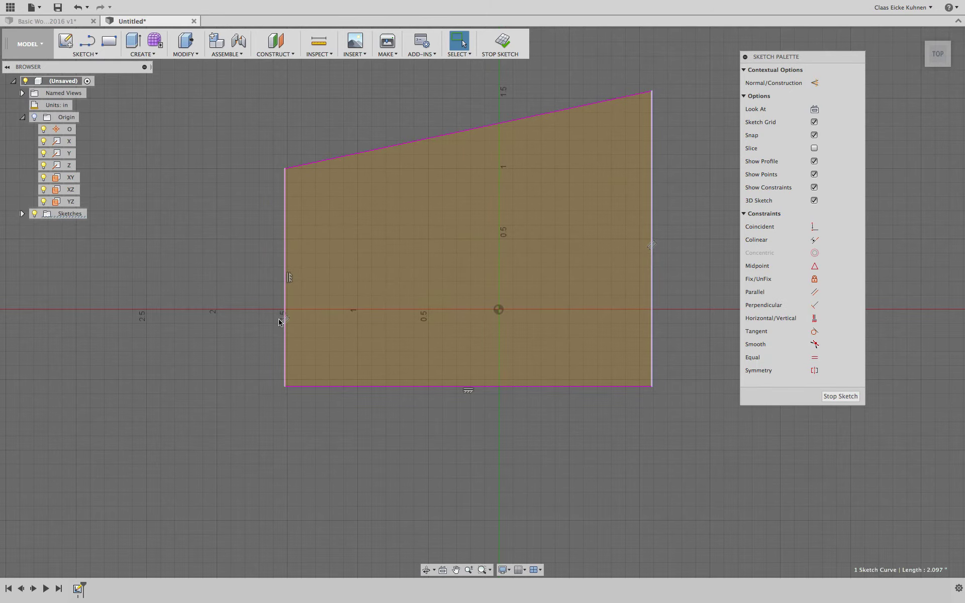
left_click(290, 277)
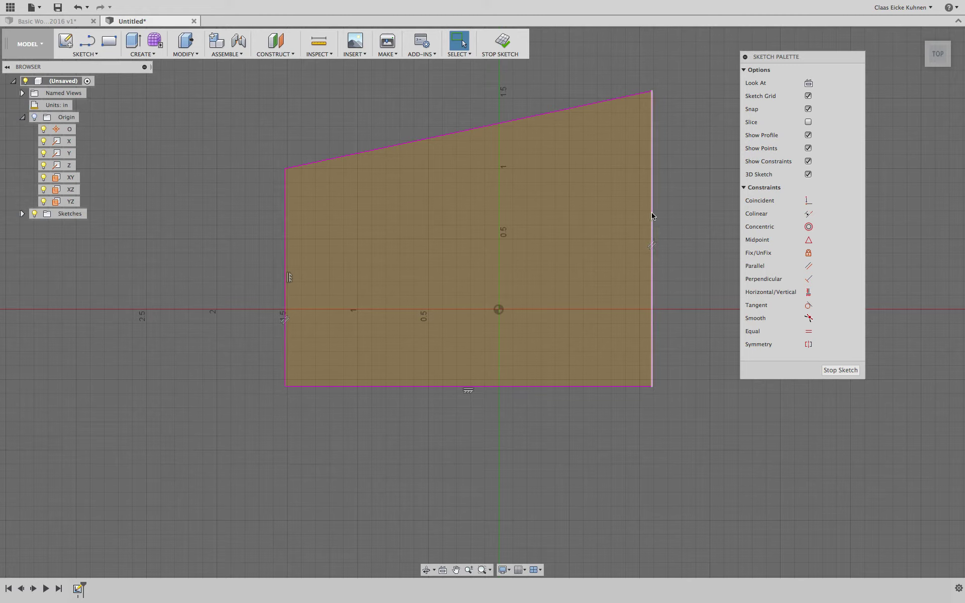
Make the slanted upper side parallel to the lower side with a Parallel constraint
left_click(809, 266)
left_click(508, 123)
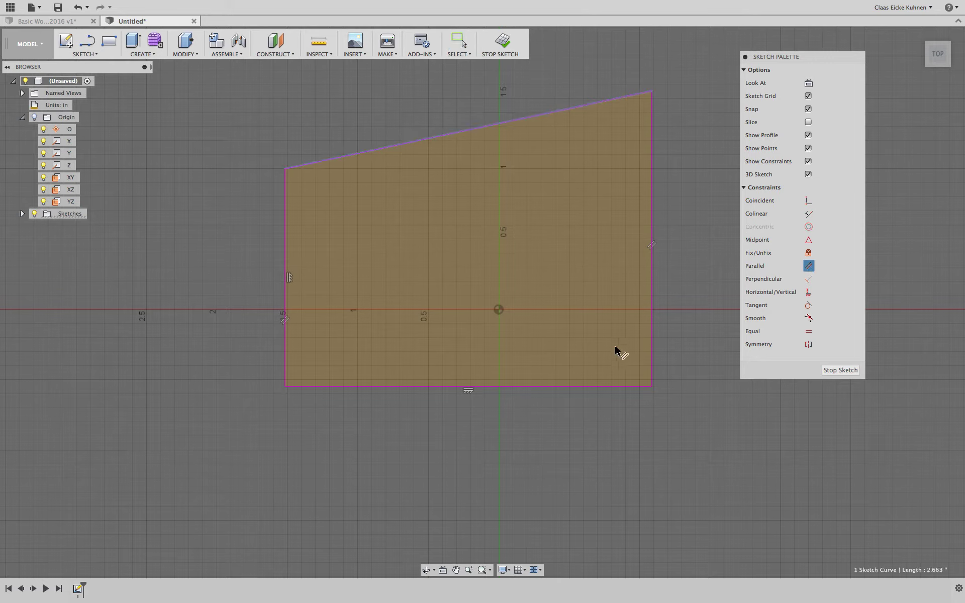
left_click(557, 388)
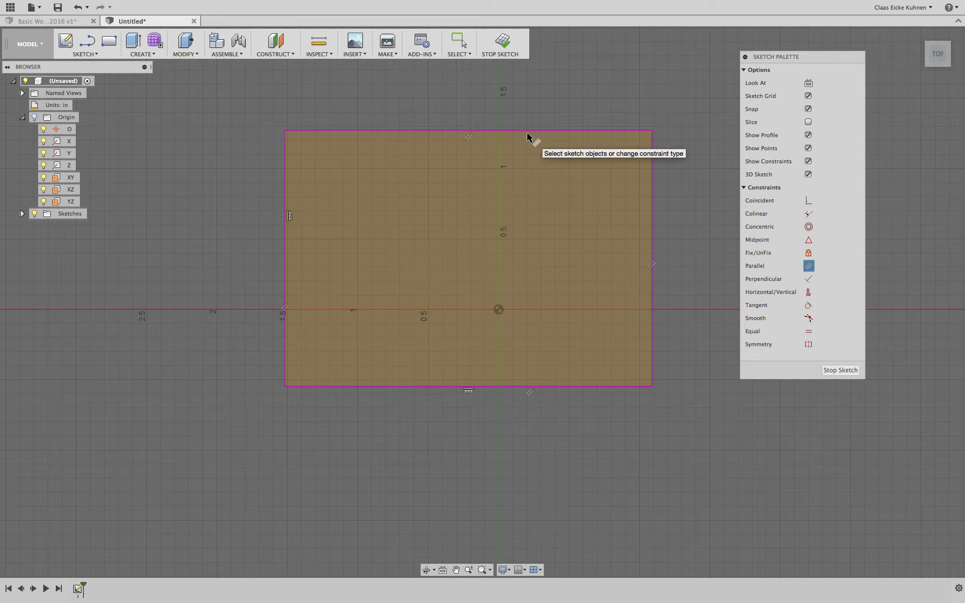
key("Escape")
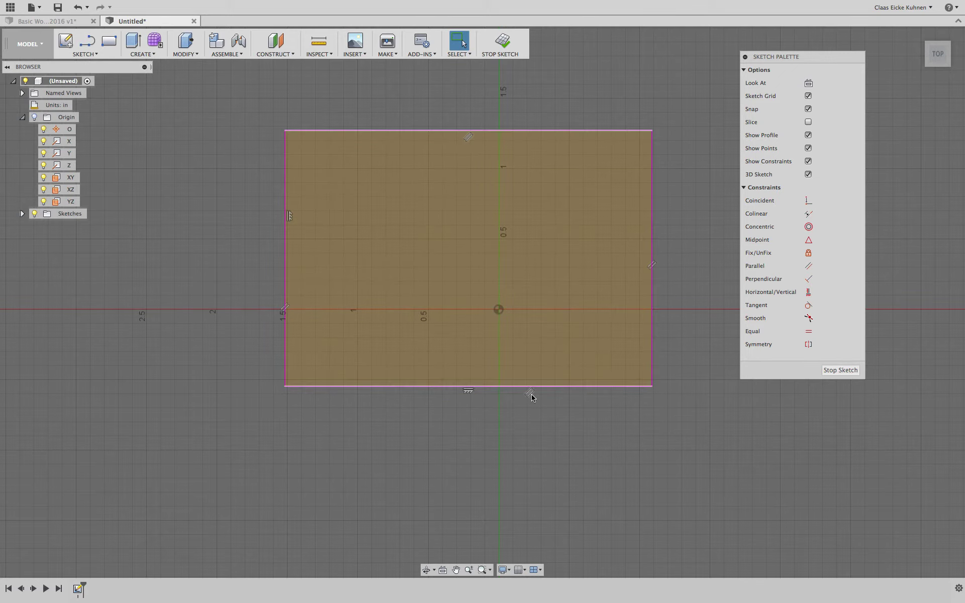
Delete both pairs of parallel constraints and the horizontal and vertical constraints from the rectangle's sides
left_click(490, 386)
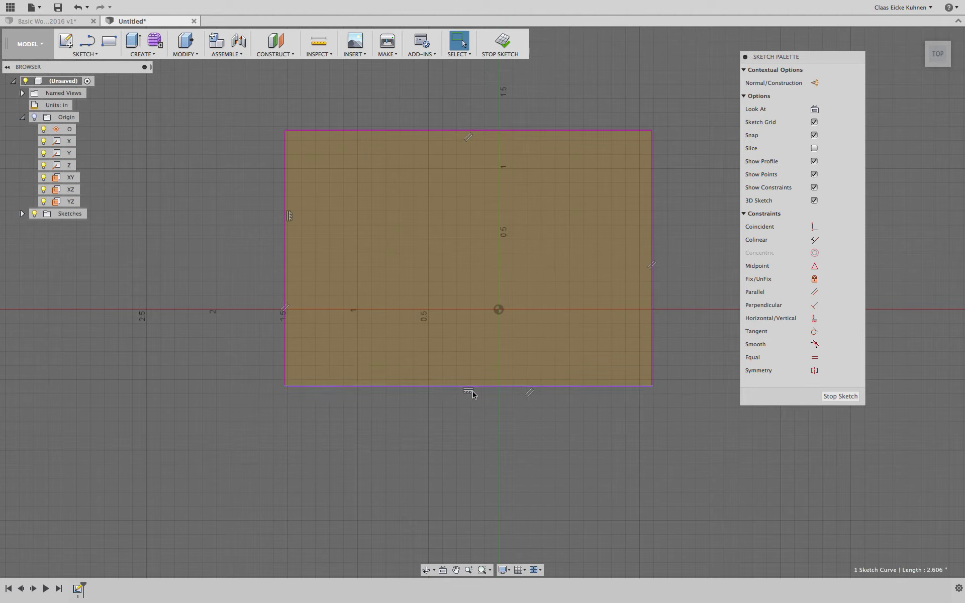
left_click(530, 393)
key("Delete")
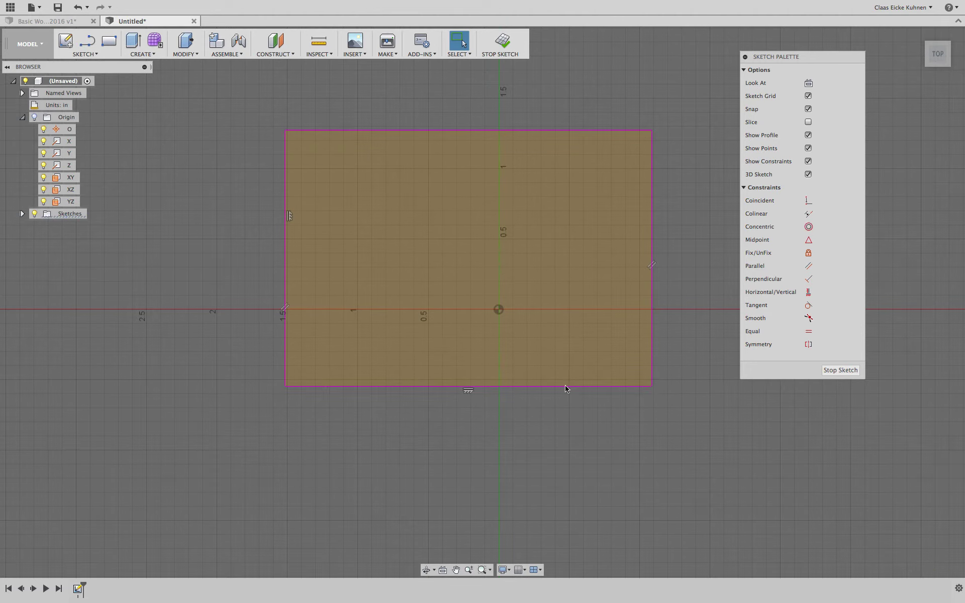
left_click(653, 265)
key("Delete")
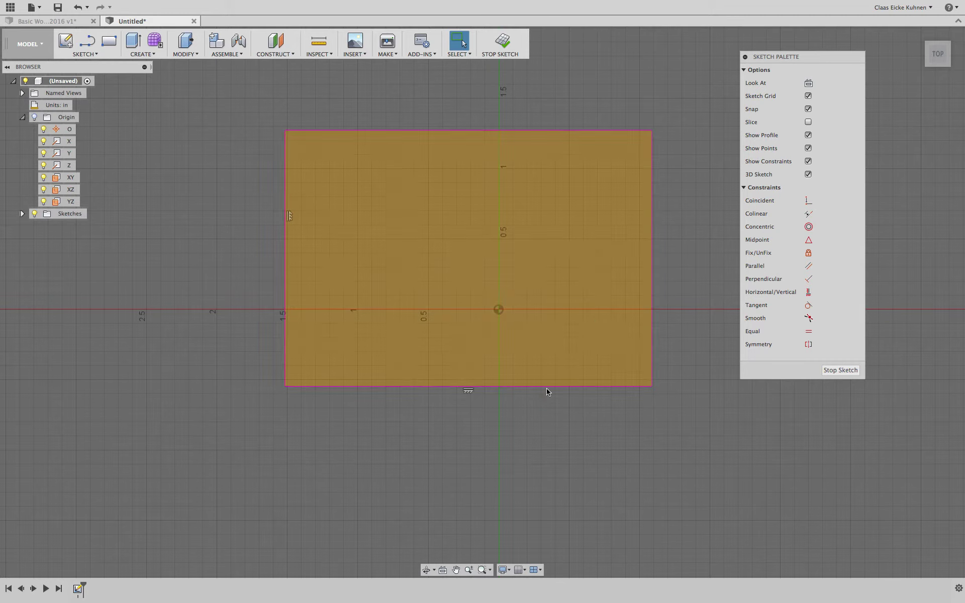
left_click(469, 391)
key("Delete")
left_click(293, 213)
key("Delete")
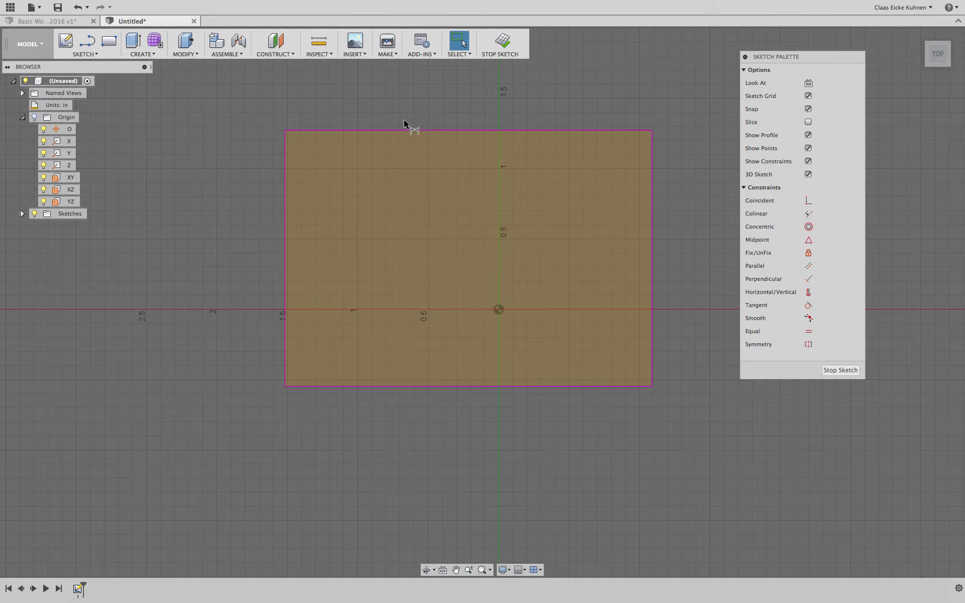
Add angular sketch dimensions at the rectangle's upper-left and upper-right corners
key("d")
left_click(99, 55)
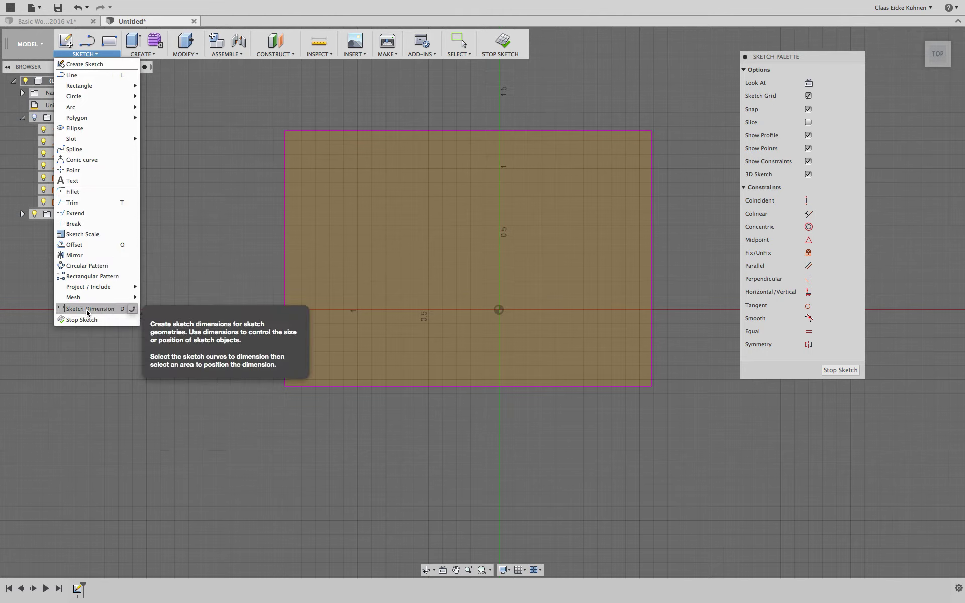
left_click(316, 131)
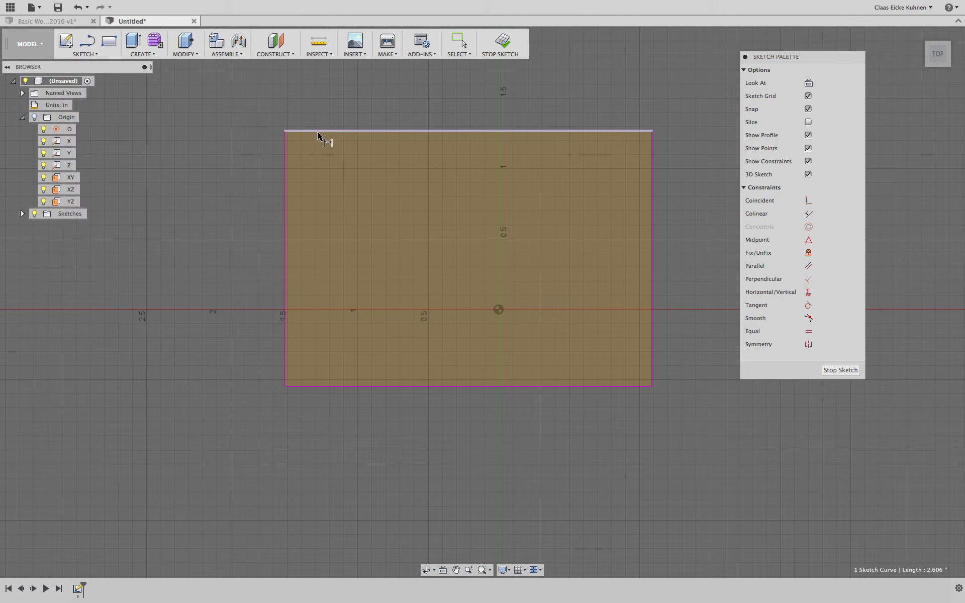
left_click(285, 160)
left_click(313, 166)
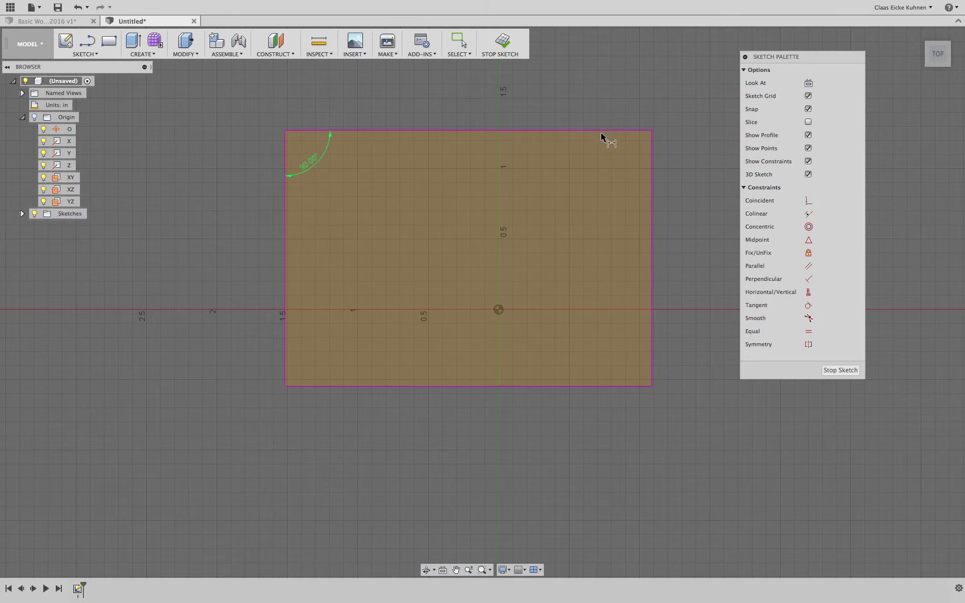
left_click(652, 164)
left_click(622, 167)
Add an angular dimension at the rectangle's lower-left corner and a driven angular dimension at its lower-right corner
left_click(284, 334)
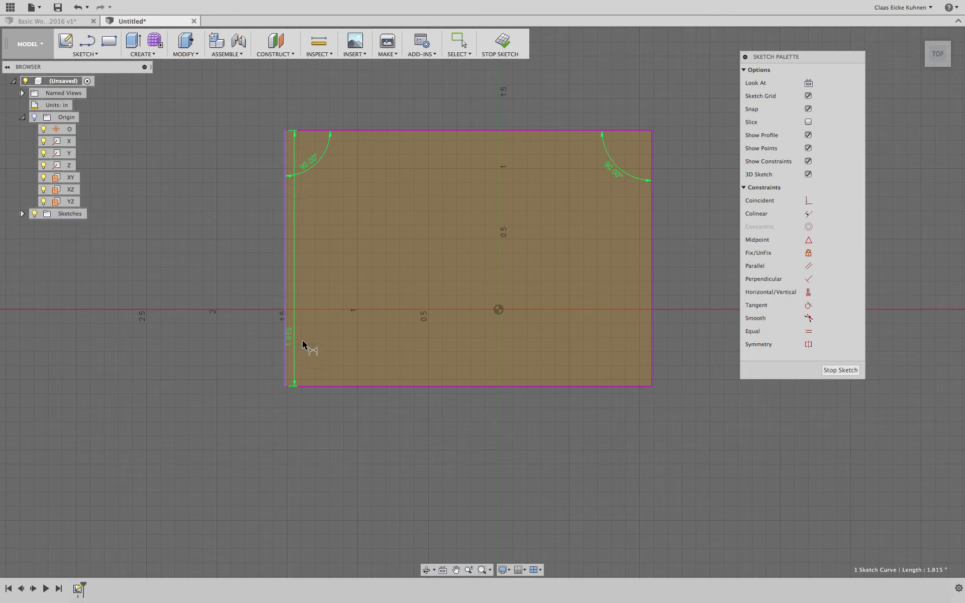
left_click(329, 385)
left_click(345, 345)
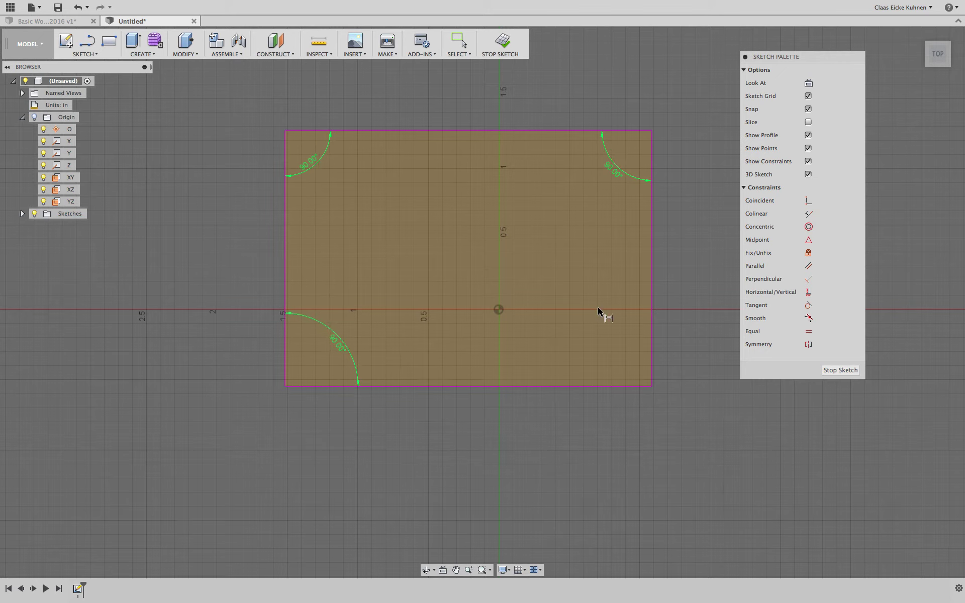
left_click(652, 333)
left_click(598, 385)
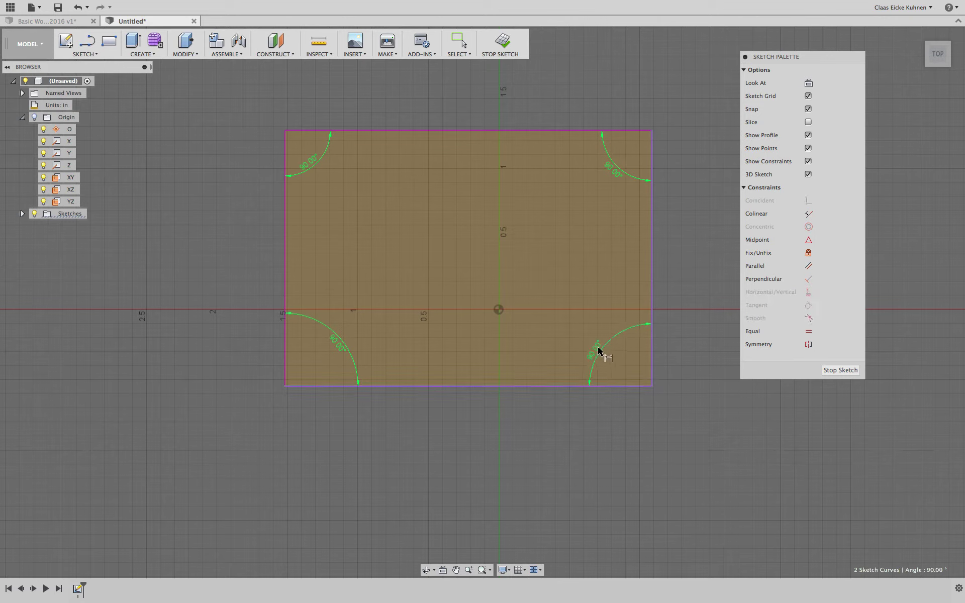
left_click(579, 322)
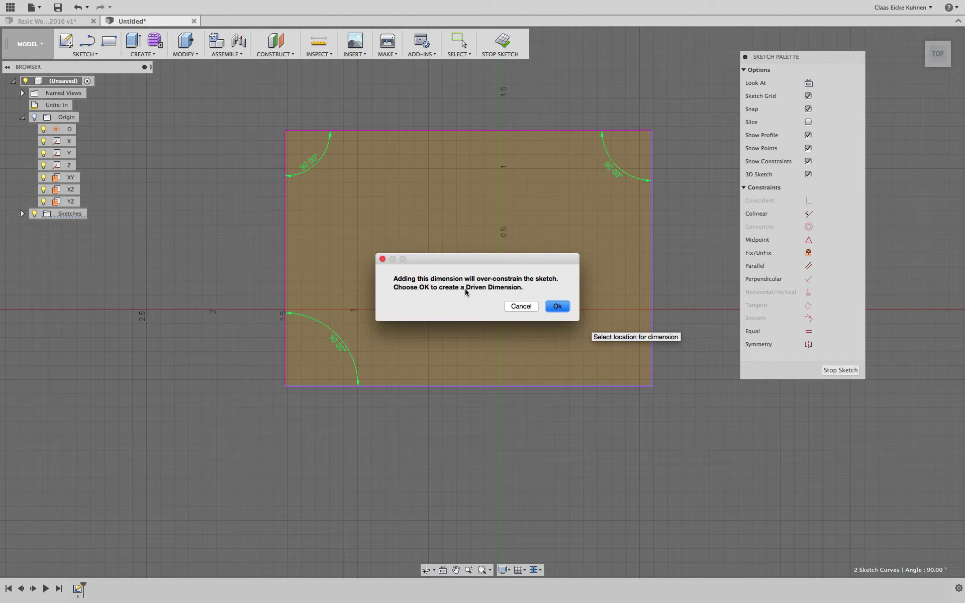
left_click(556, 308)
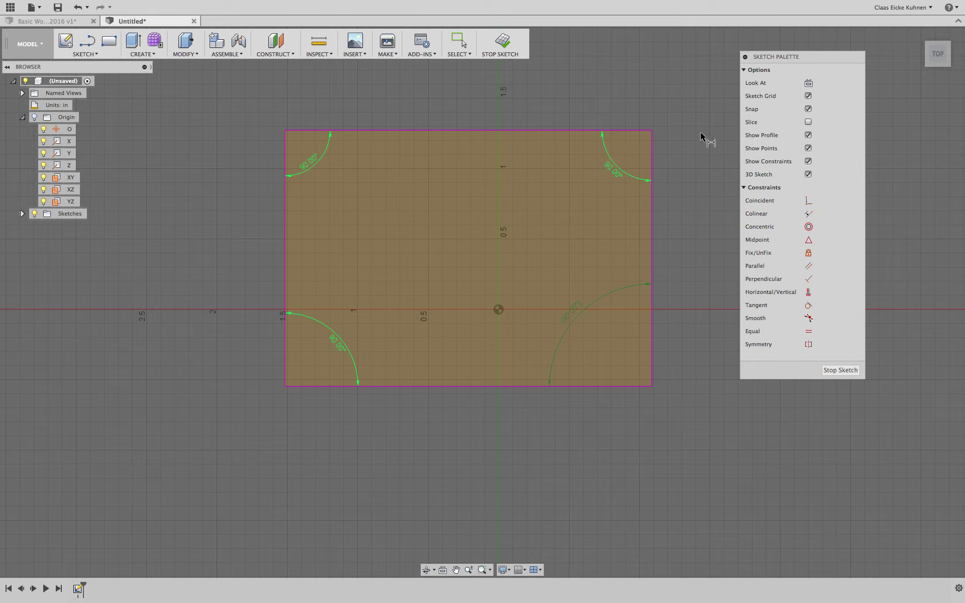
key("Escape")
Test the angular dimensions by moving the upper-right corner to about X 1.05, Y 1.44, and undo the move
mouse_move(652, 131)
left_mouse_down()
mouse_move(659, 152)
mouse_move(530, 118)
mouse_move(651, 141)
mouse_move(628, 114)
mouse_move(644, 124)
mouse_move(640, 105)
left_mouse_up()
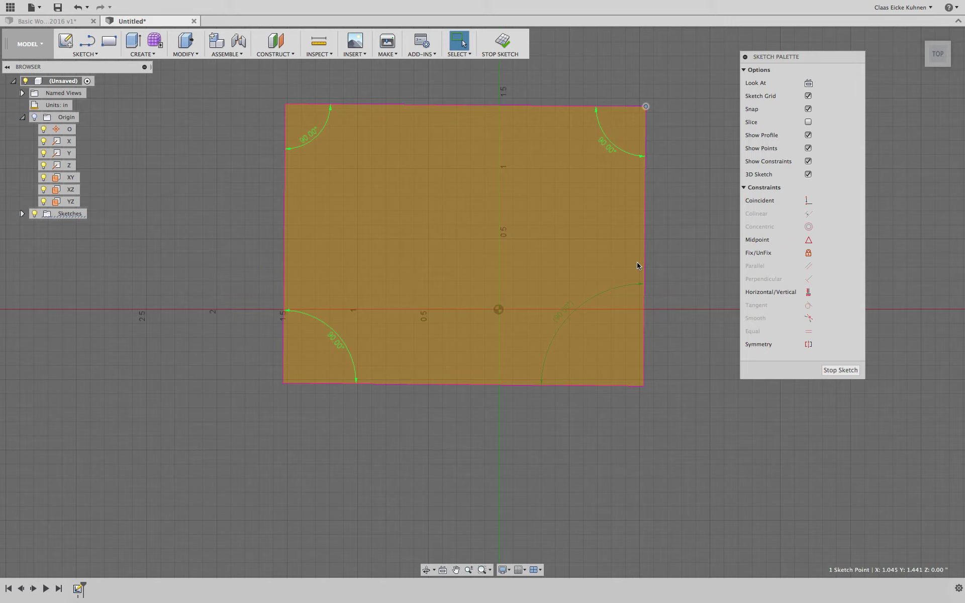
key("super+z")
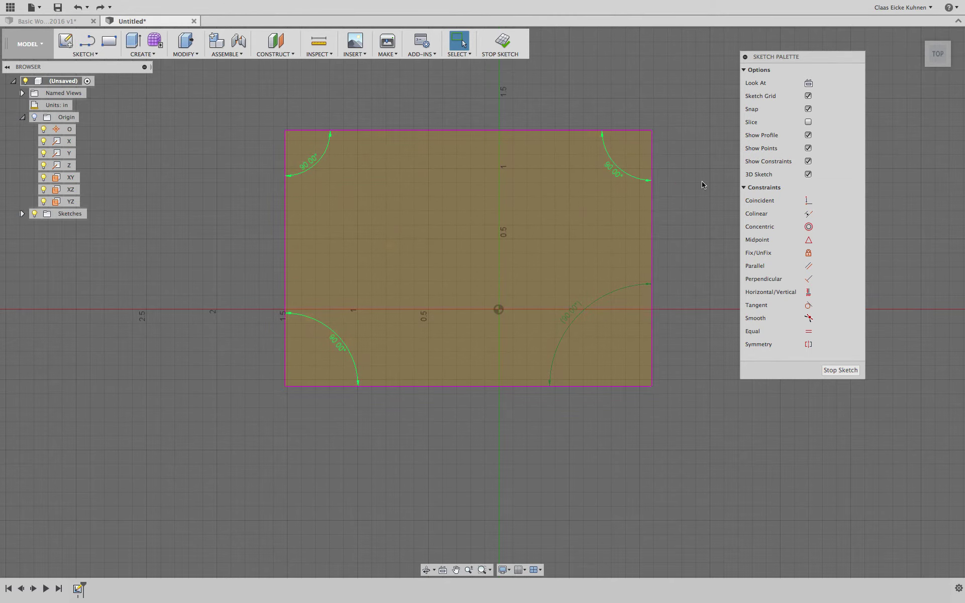
Set the upper-left corner's angle dimension to 80°
double_click(308, 163)
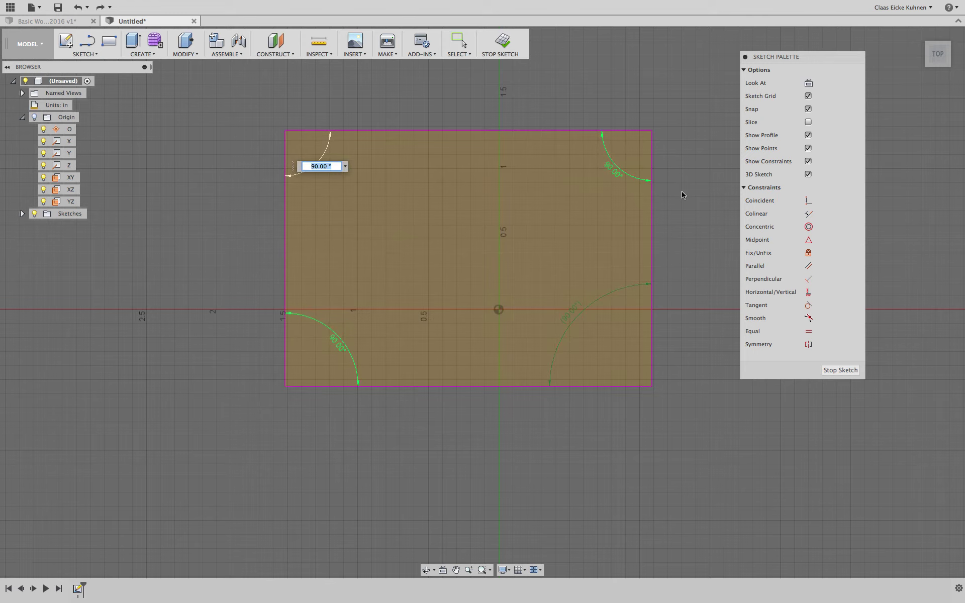
type("80")
key("Return")
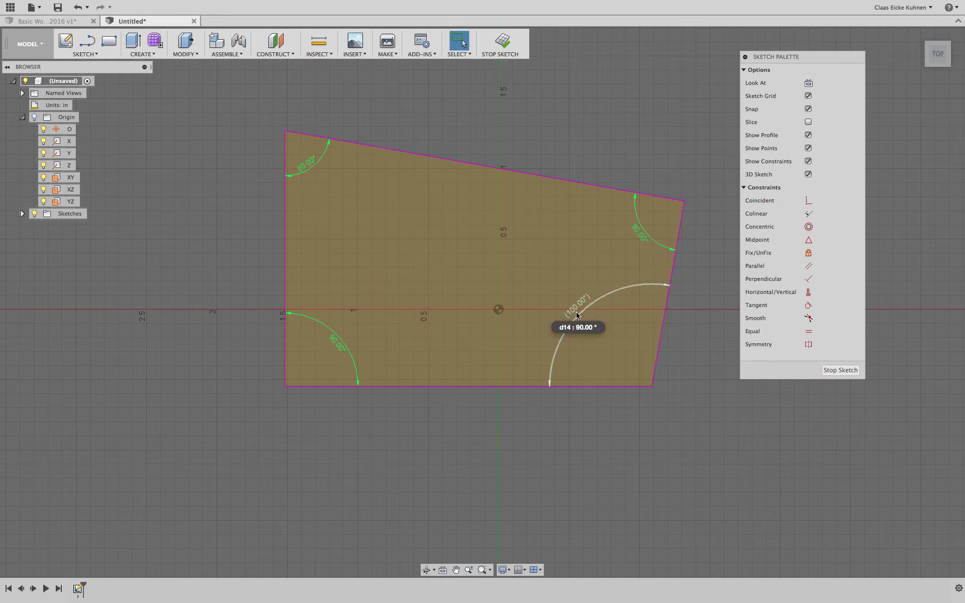
Set the upper-left corner's angle dimension to 110°
double_click(307, 169)
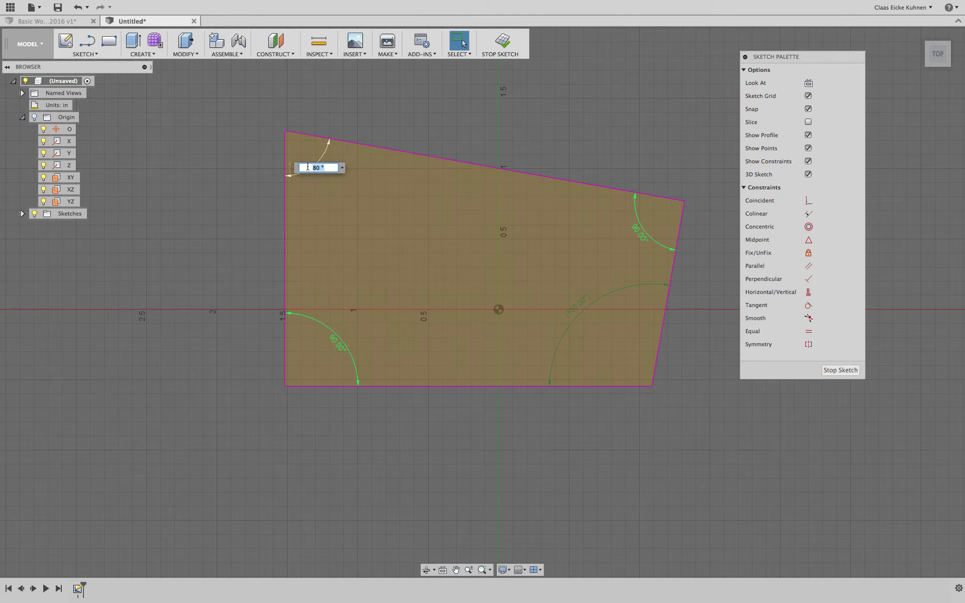
type("110")
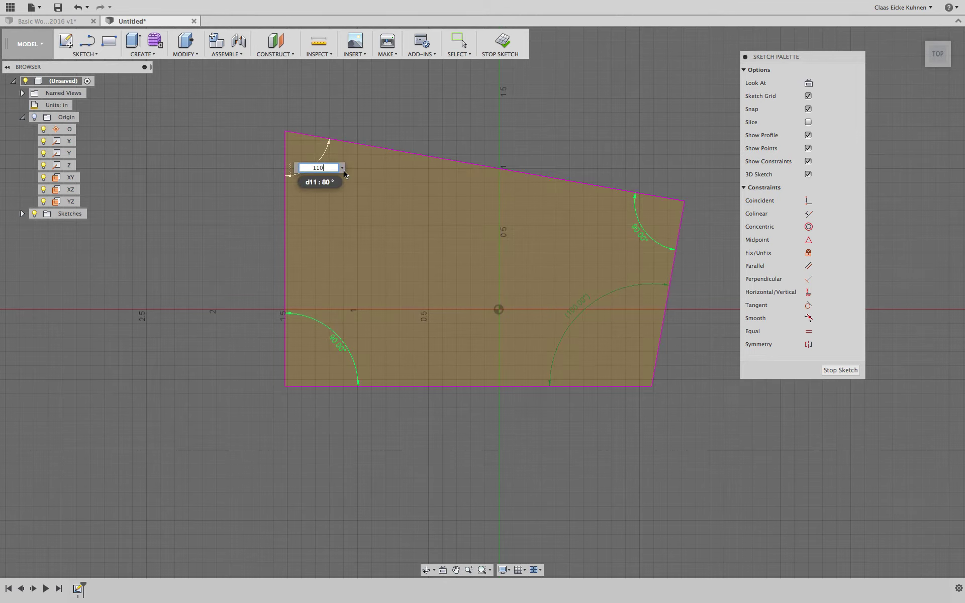
key("Return")
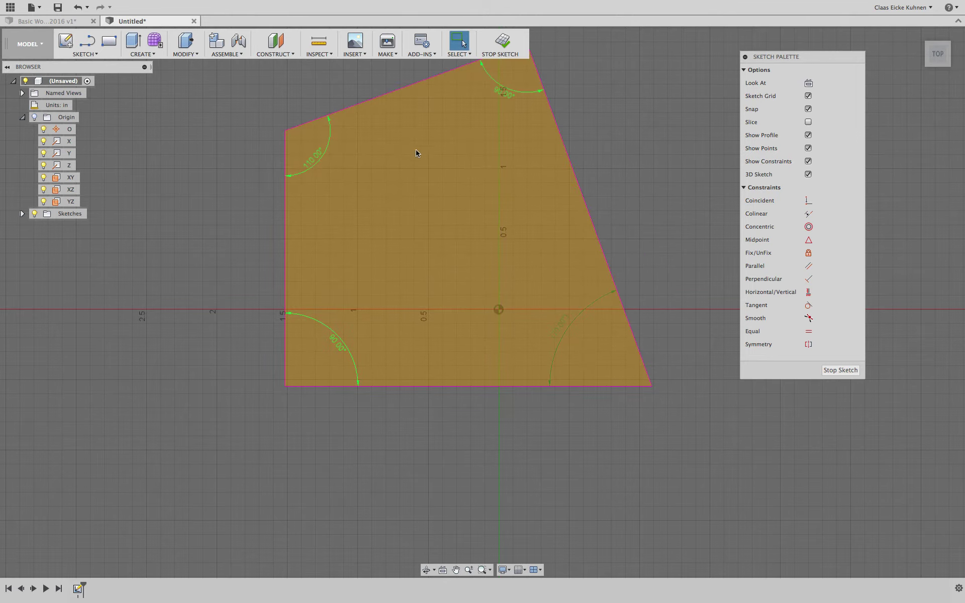
middle_click_drag(621, 121, 597, 159)
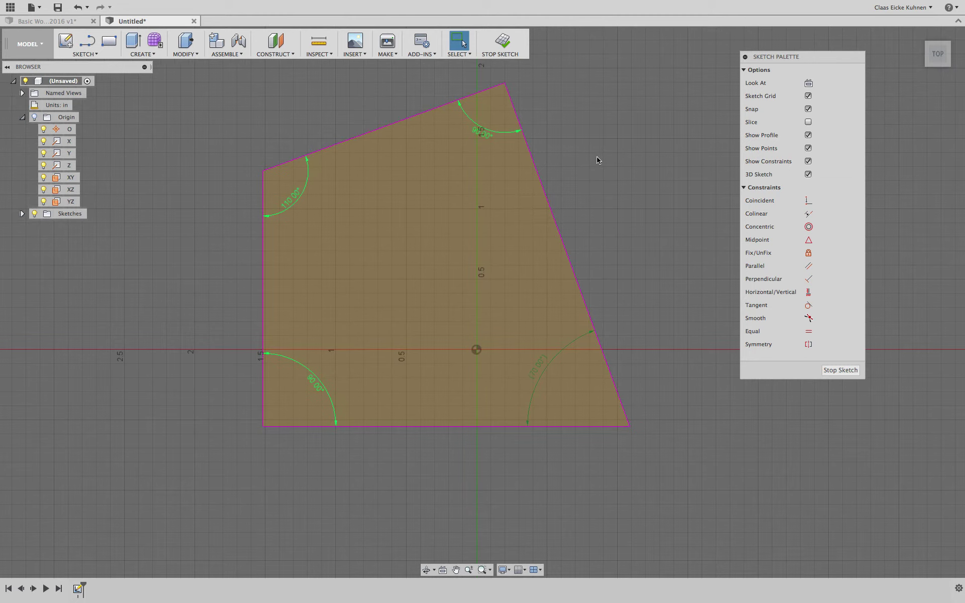
Set the upper-left corner's angle dimension to 90°
double_click(288, 203)
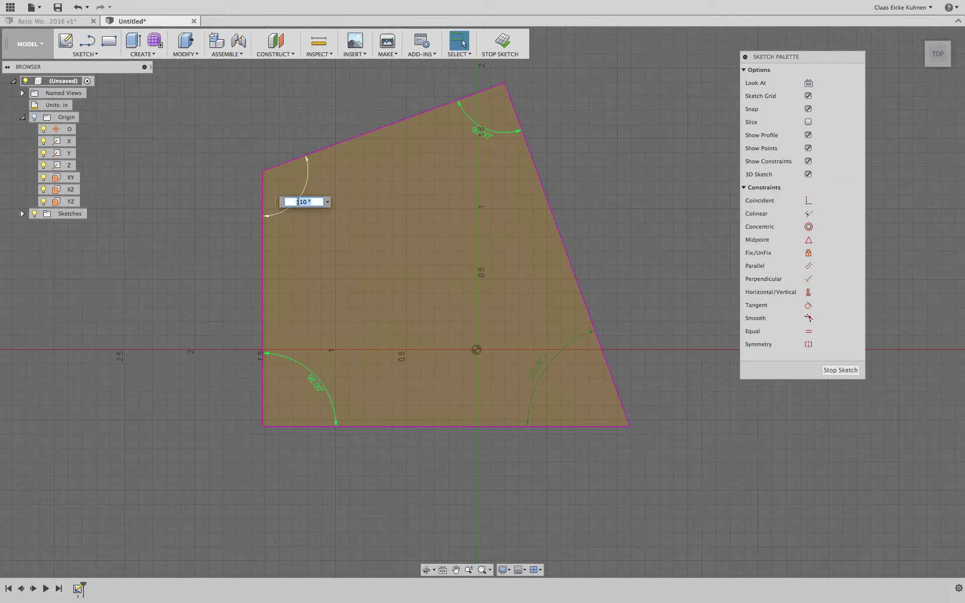
type("90")
key("Return")
key("Escape")
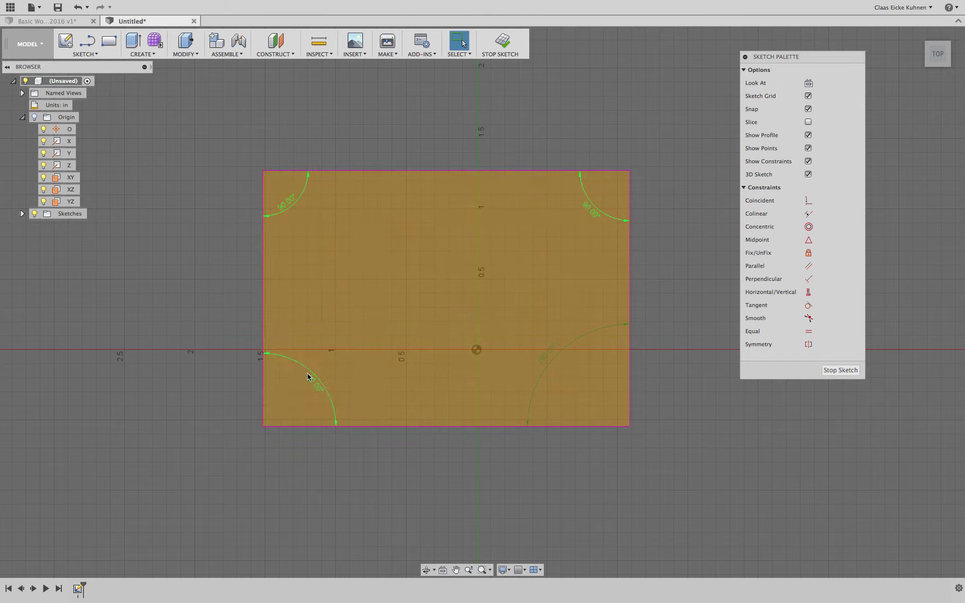
Apply a horizontal constraint to the rectangle's bottom edge
left_click(809, 292)
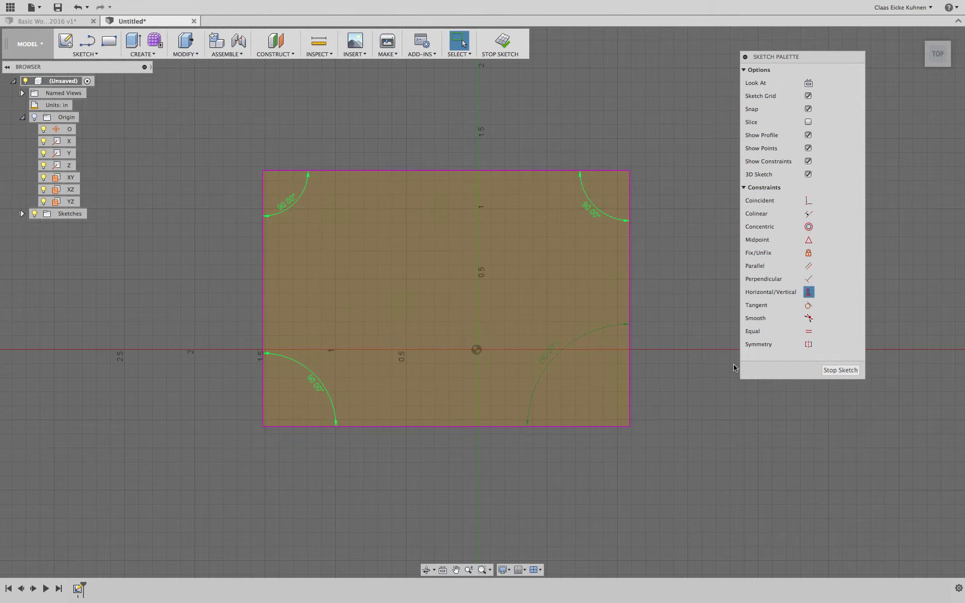
left_click(470, 426)
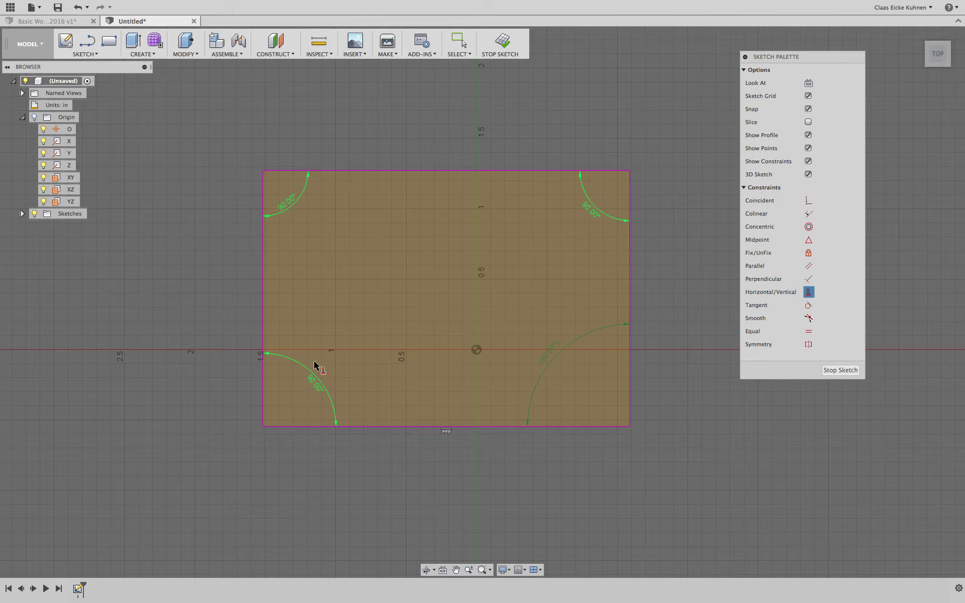
key("Escape")
Delete all four angular dimensions from the rectangle's corners
left_click(280, 209)
key("Delete")
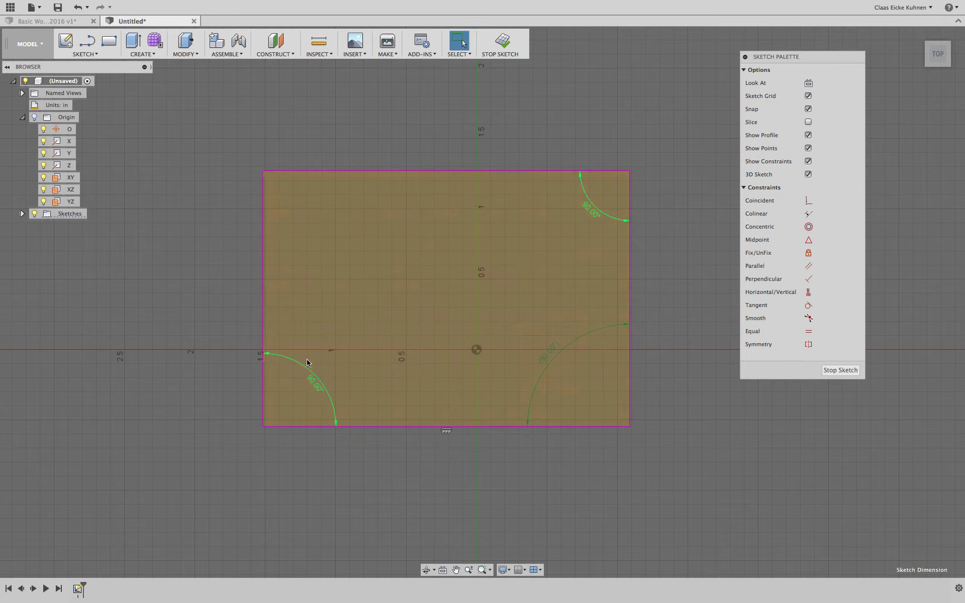
left_click(307, 362)
key("Delete")
left_click(553, 351)
key("Delete")
left_click(592, 209)
key("Delete")
Apply Horizontal/Vertical constraints to the rectangle's top, left and right edges
left_click(808, 292)
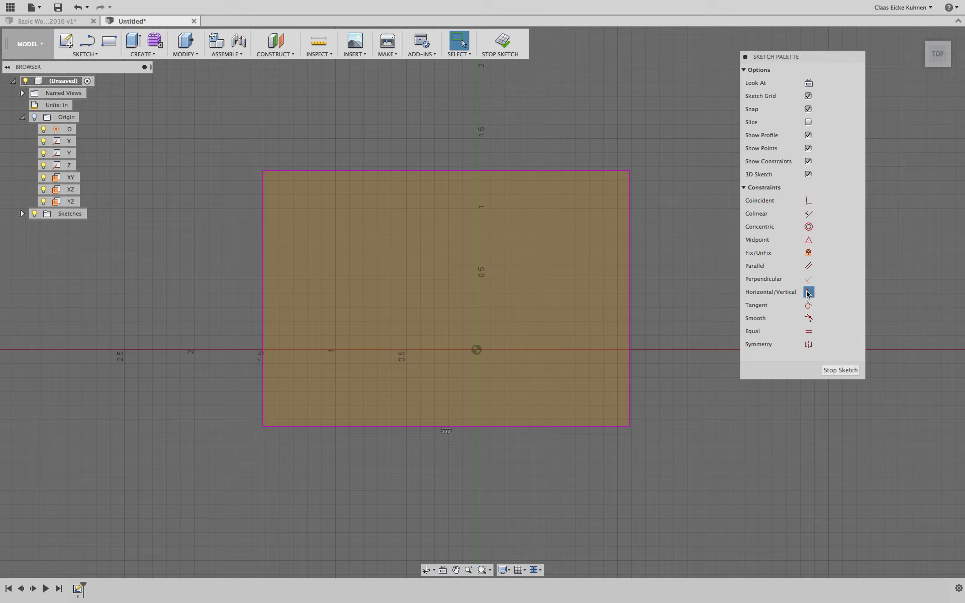
left_click(445, 172)
left_click(263, 243)
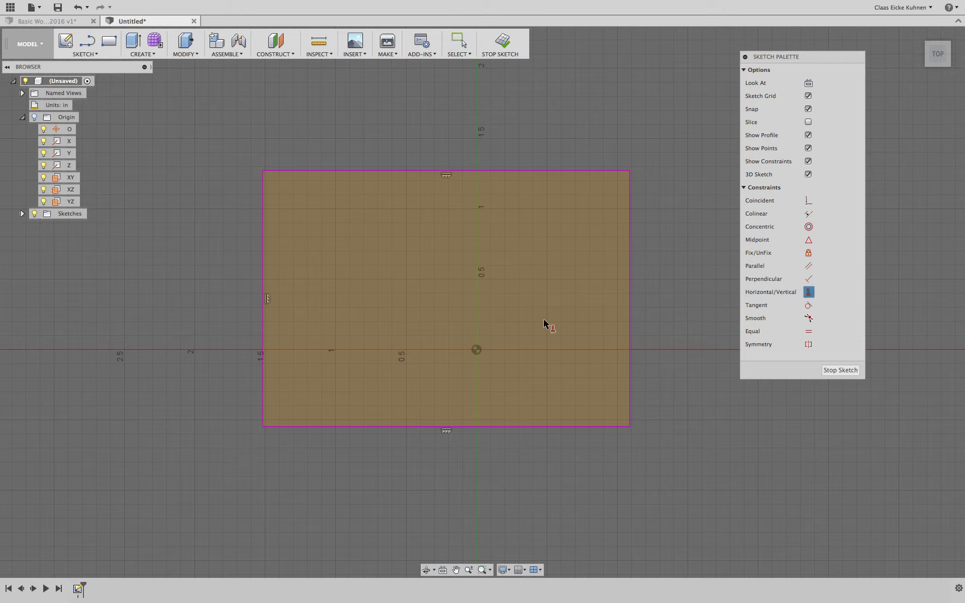
left_click(629, 279)
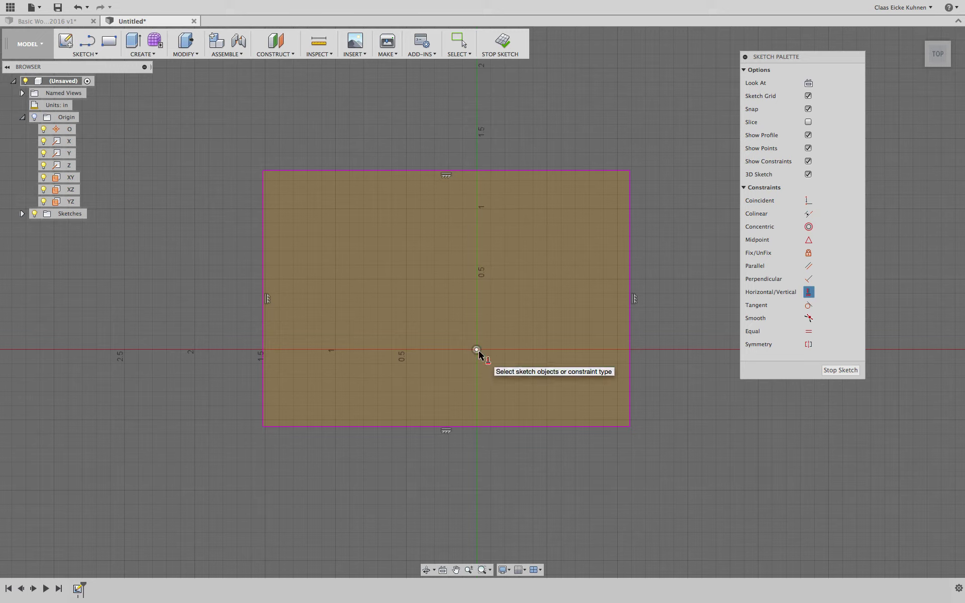
Dimension the rectangle's left edge outside the profile and set its length to 2 in
left_click(85, 54)
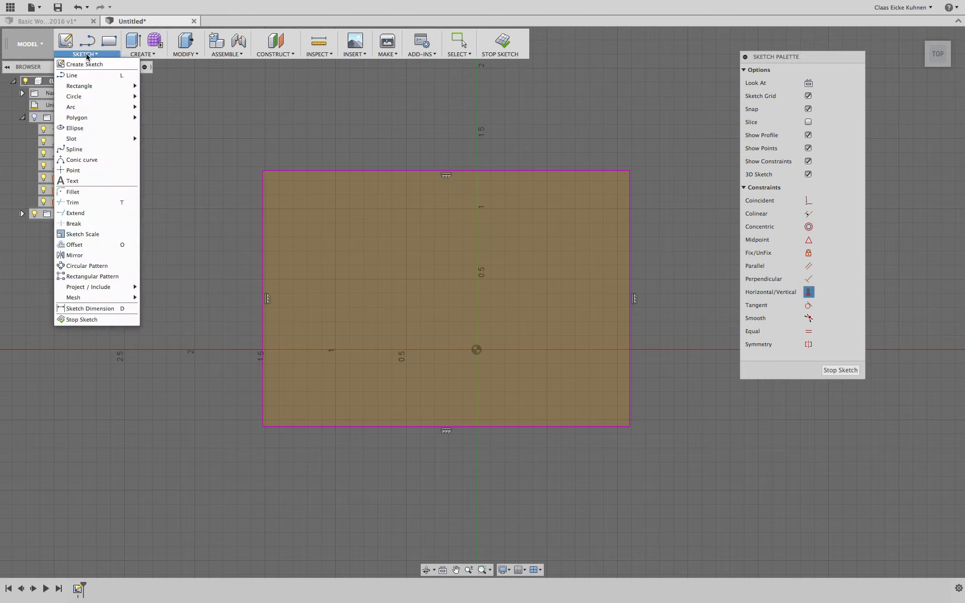
left_click(89, 310)
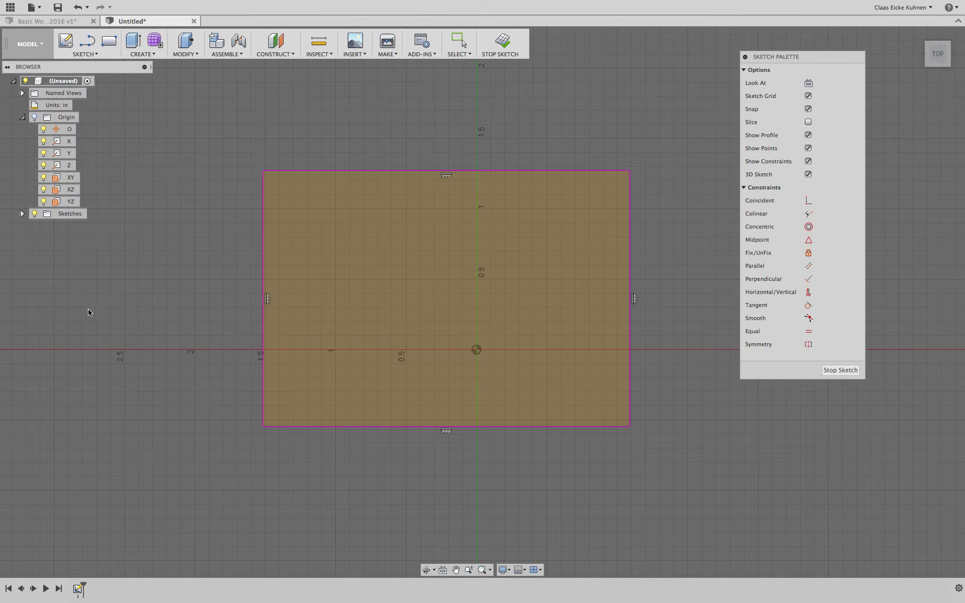
left_click(261, 263)
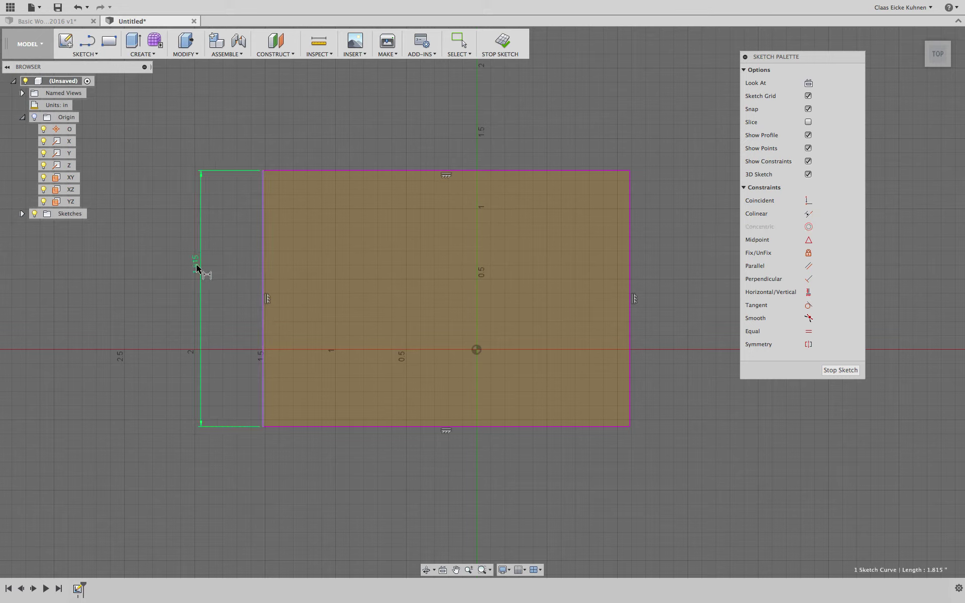
left_click(181, 296)
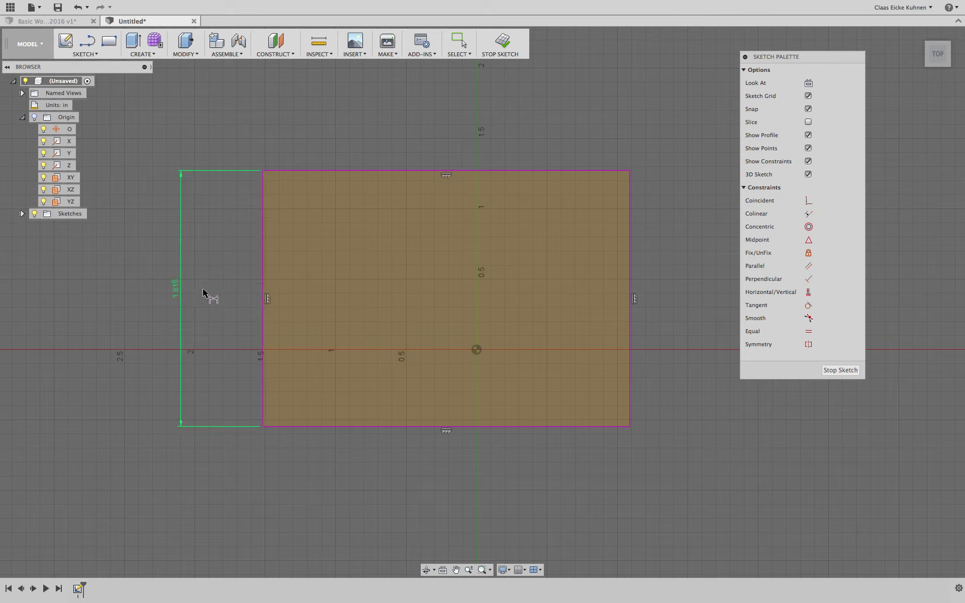
double_click(178, 288)
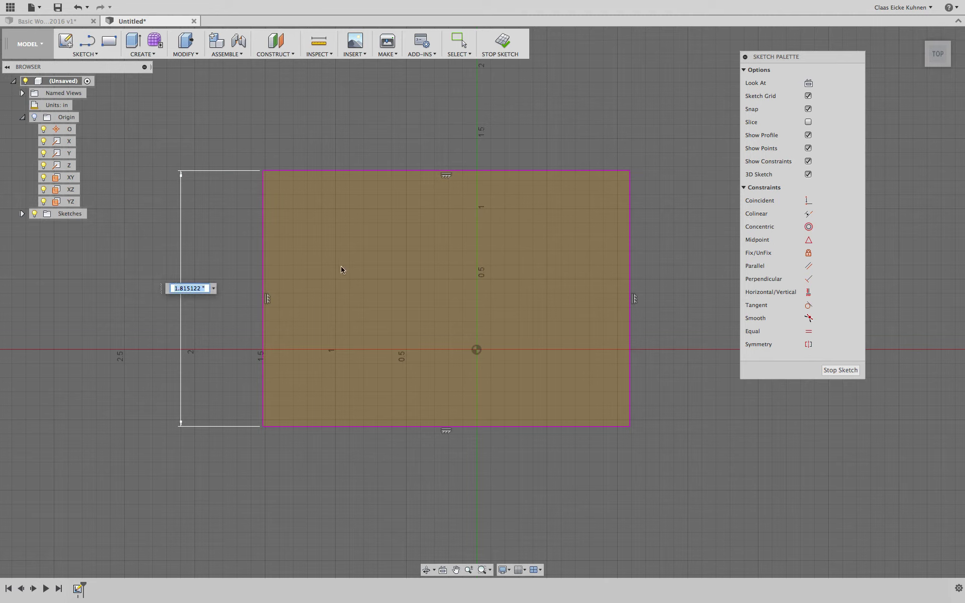
type("2")
key("Return")
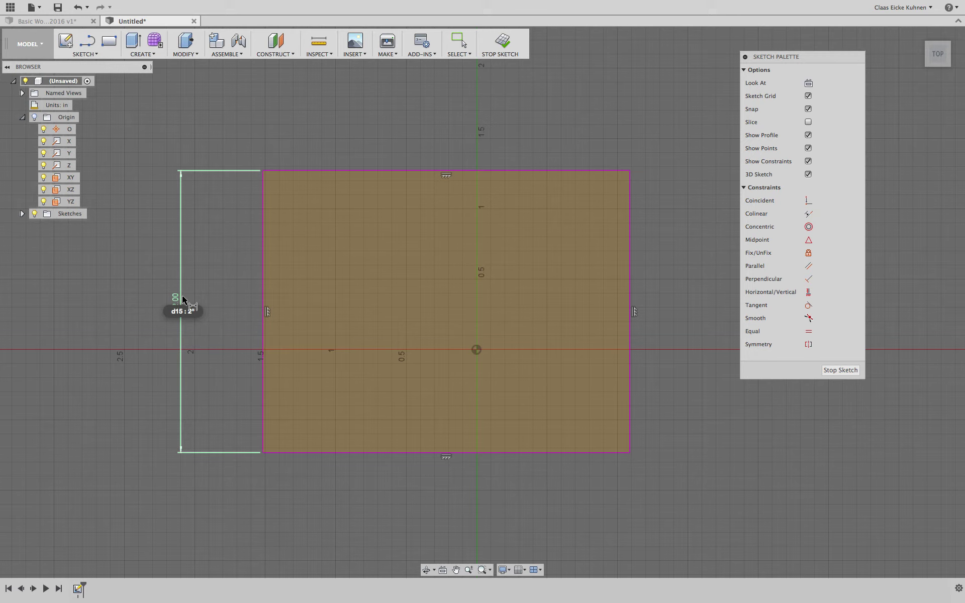
Dimension the rectangle's top edge above the profile and set its length to 3 in
left_click(540, 169)
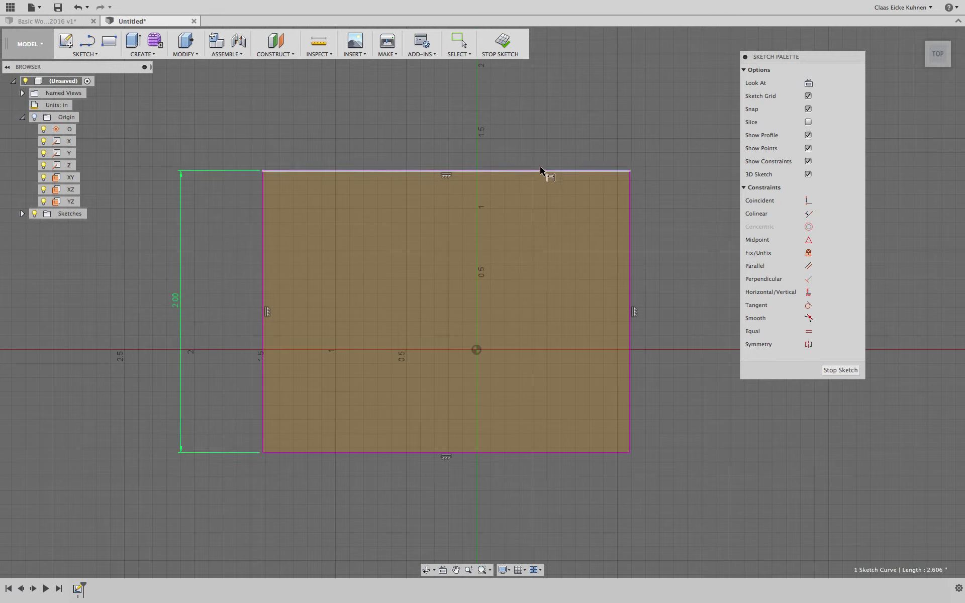
left_click(548, 117)
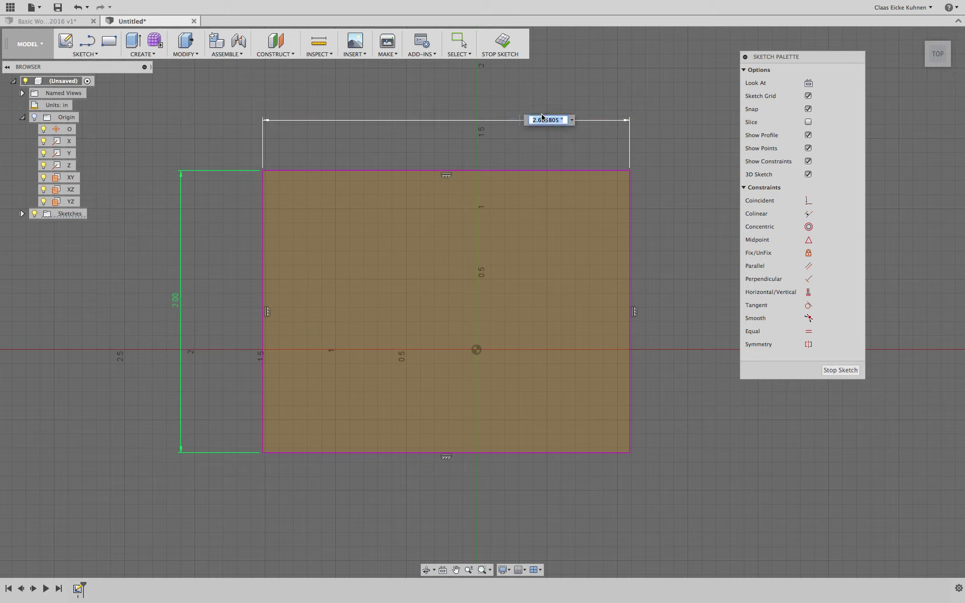
type("3")
key("Return")
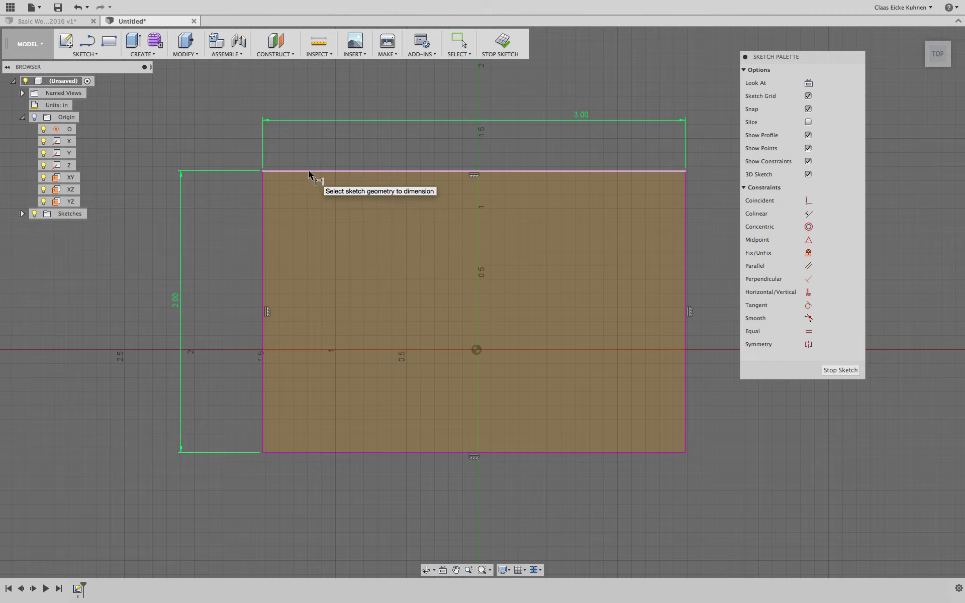
Delete the width dimension above the rectangle's top edge
key("Escape")
left_click(575, 121)
key("Delete")
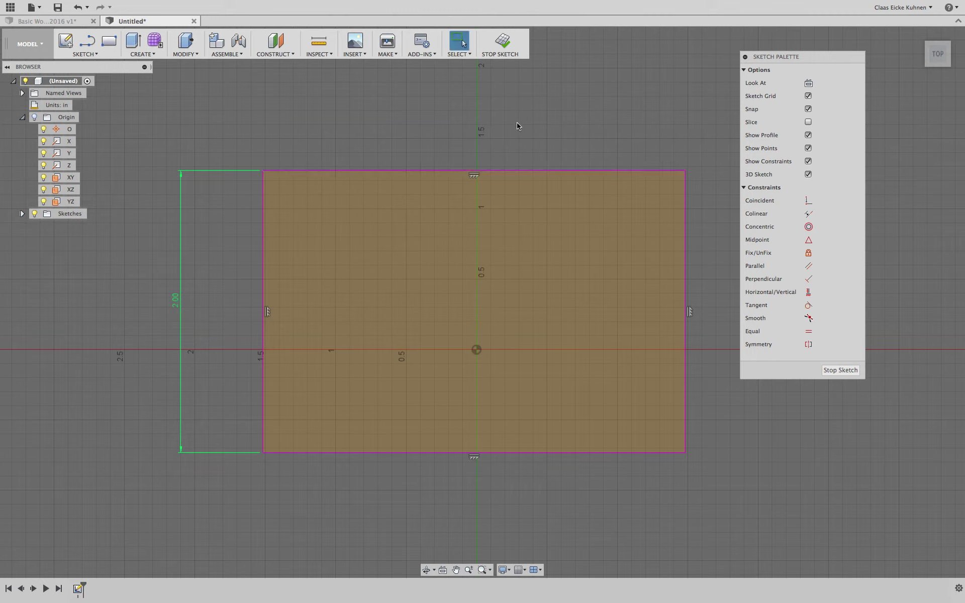
Dimension the distance between the rectangle's left and right edges above the profile, and remove that dimension again
key("d")
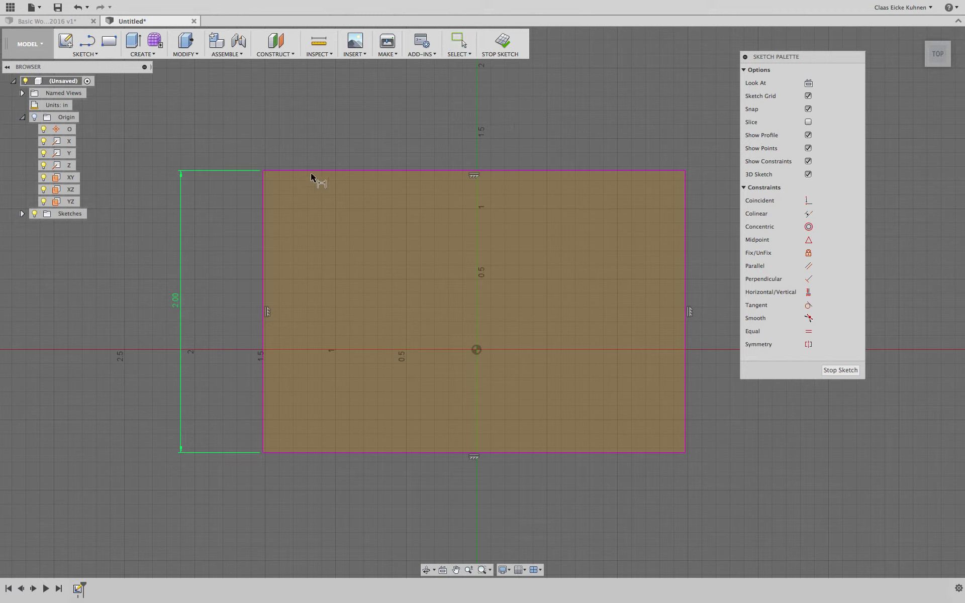
left_click(262, 197)
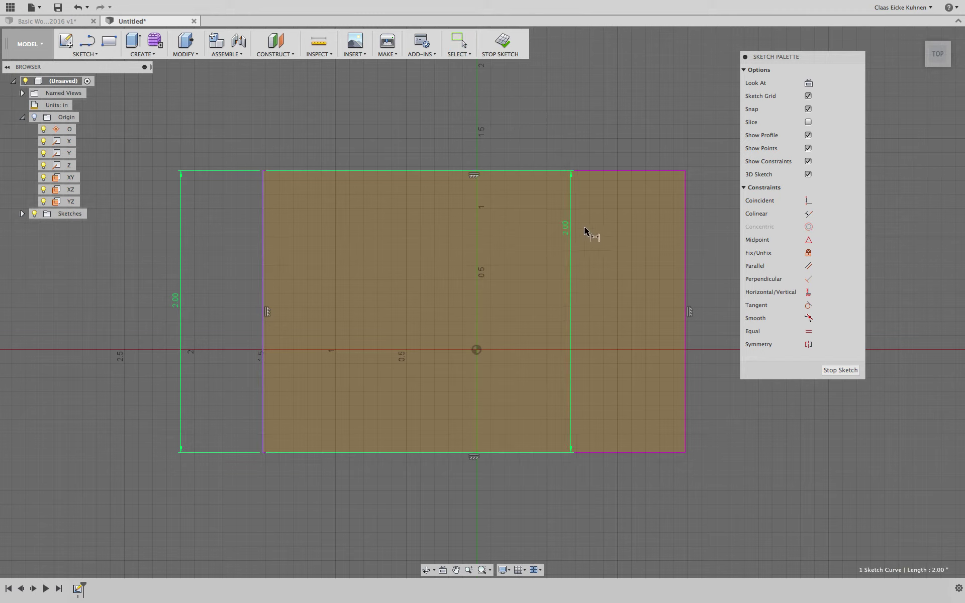
left_click(683, 218)
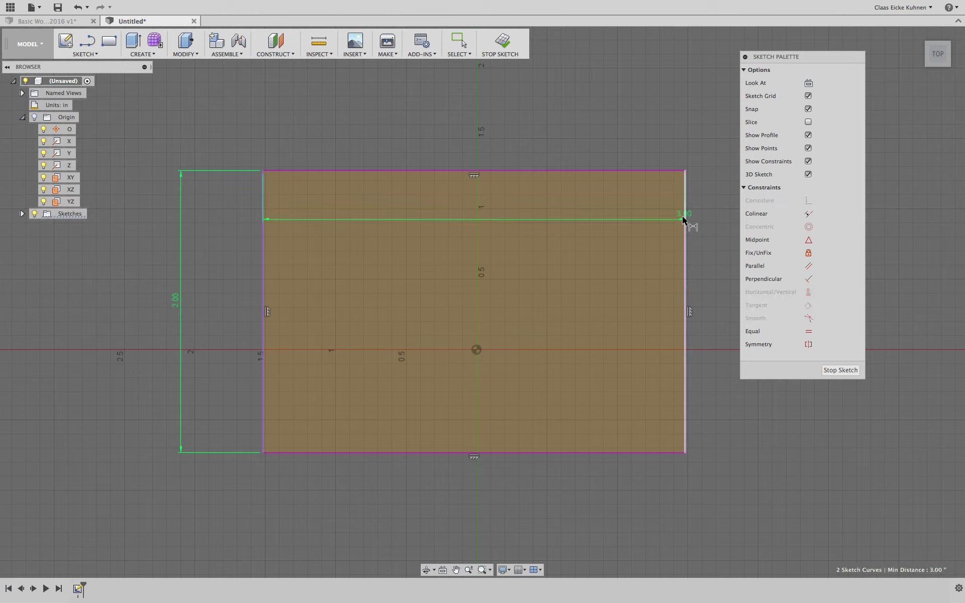
left_click(662, 101)
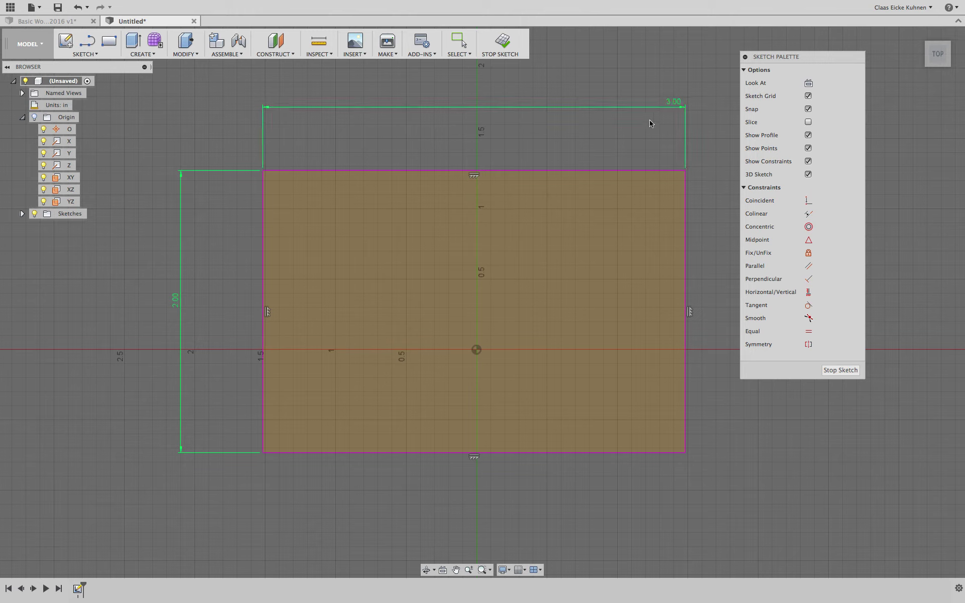
key("Escape")
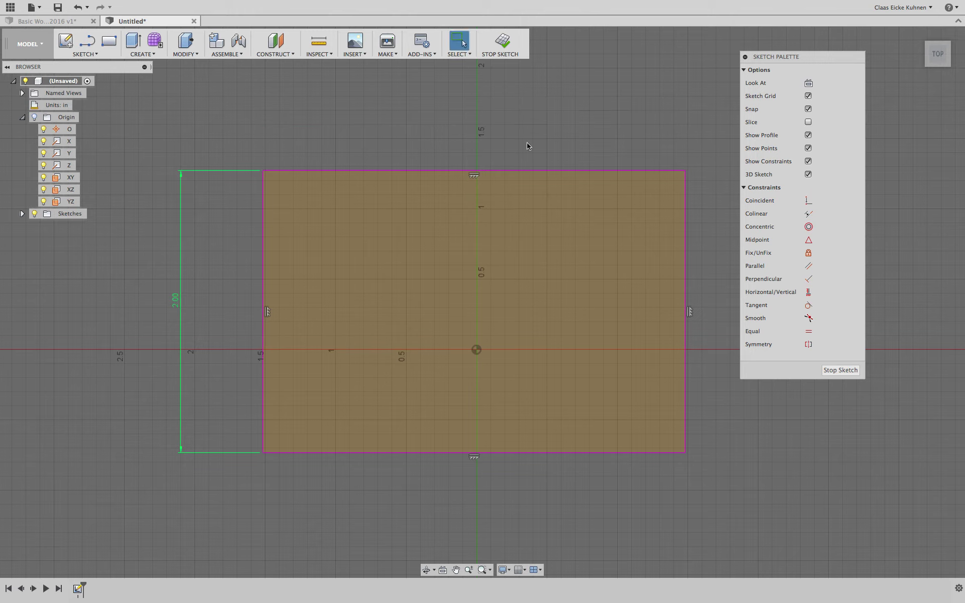
Try to dimension the width between the rectangle's two upper corner points
left_click(263, 171)
left_click(685, 171)
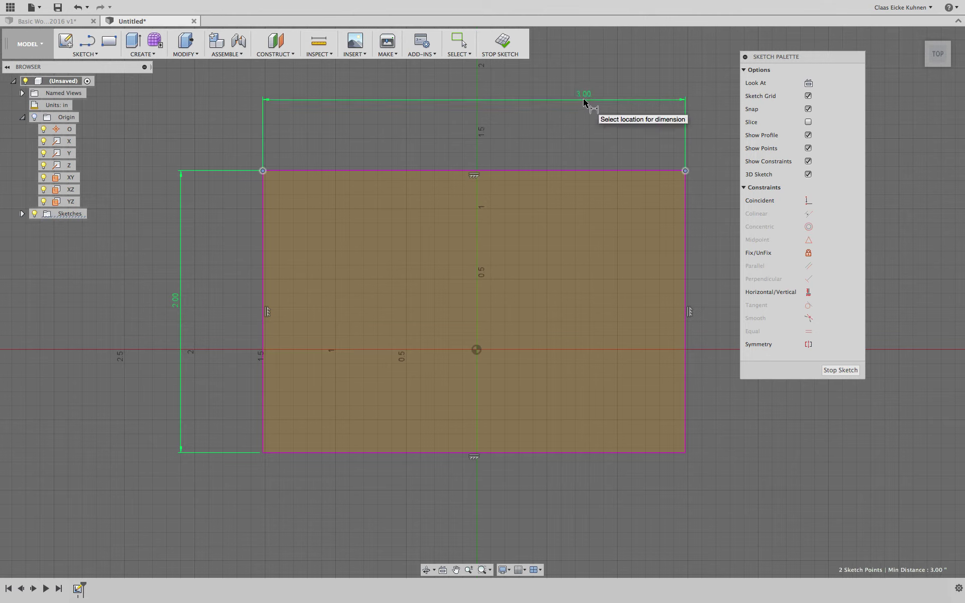
key("Escape")
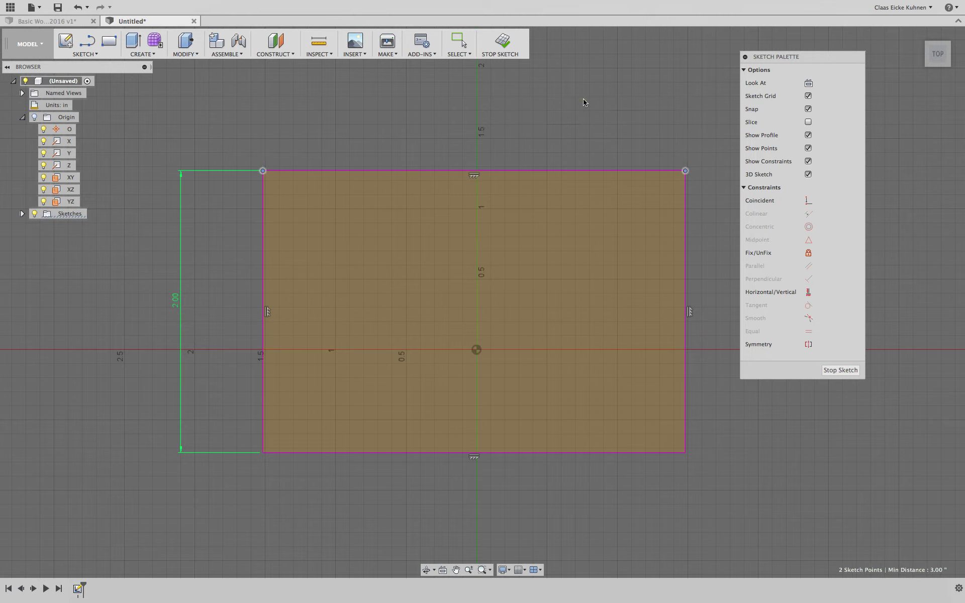
key("Escape")
Dimension the rectangle's top edge above the profile and set its length to 4 in
key("d")
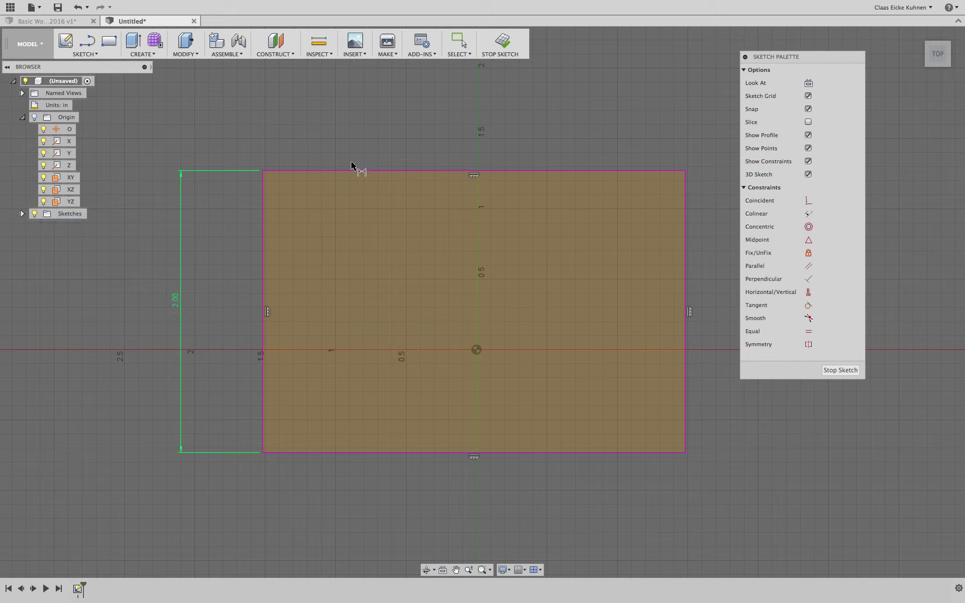
left_click(351, 171)
left_click(361, 98)
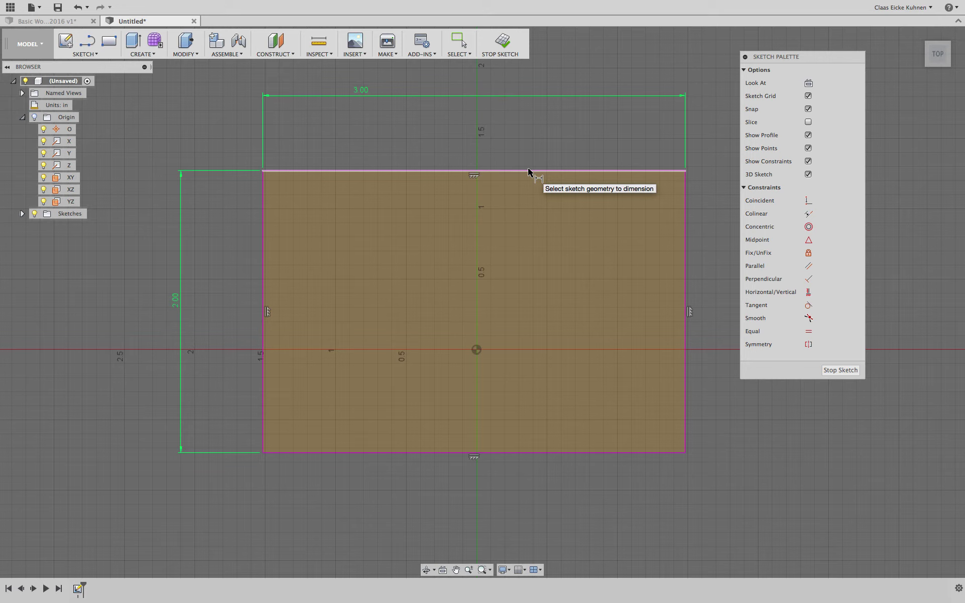
double_click(360, 92)
type("4")
key("Return")
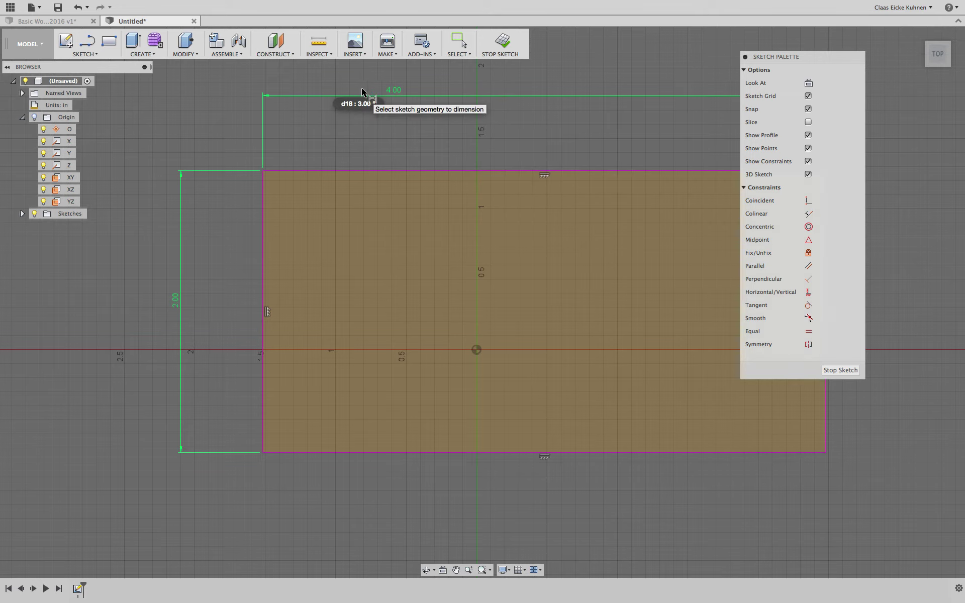
Set the rectangle's width dimension to 3 in
double_click(391, 92)
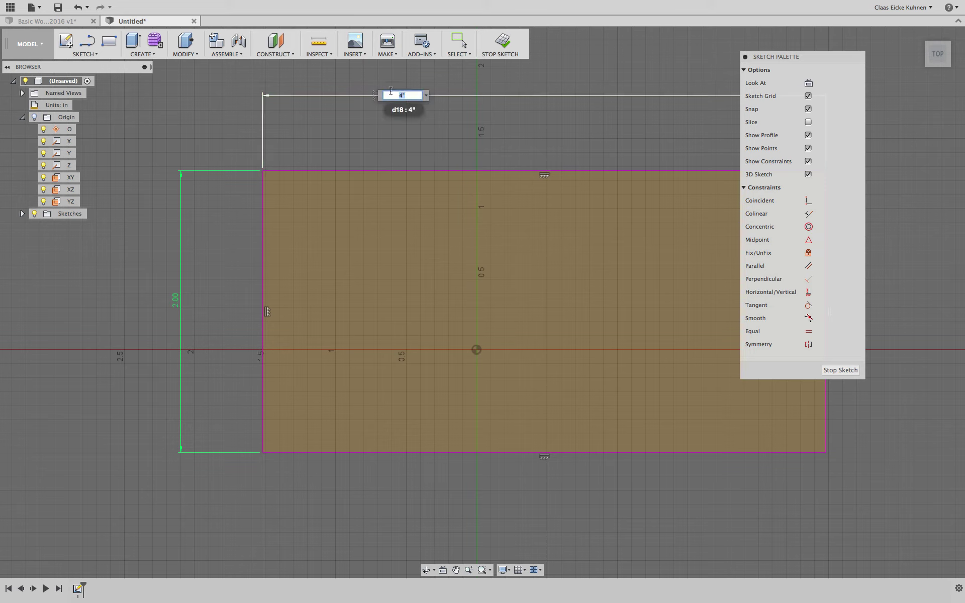
type("3")
key("Return")
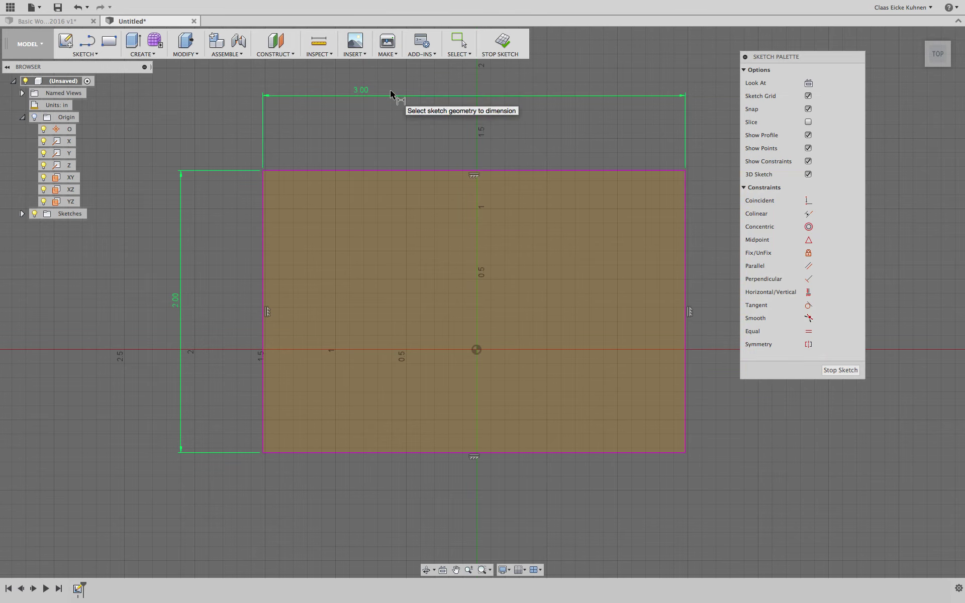
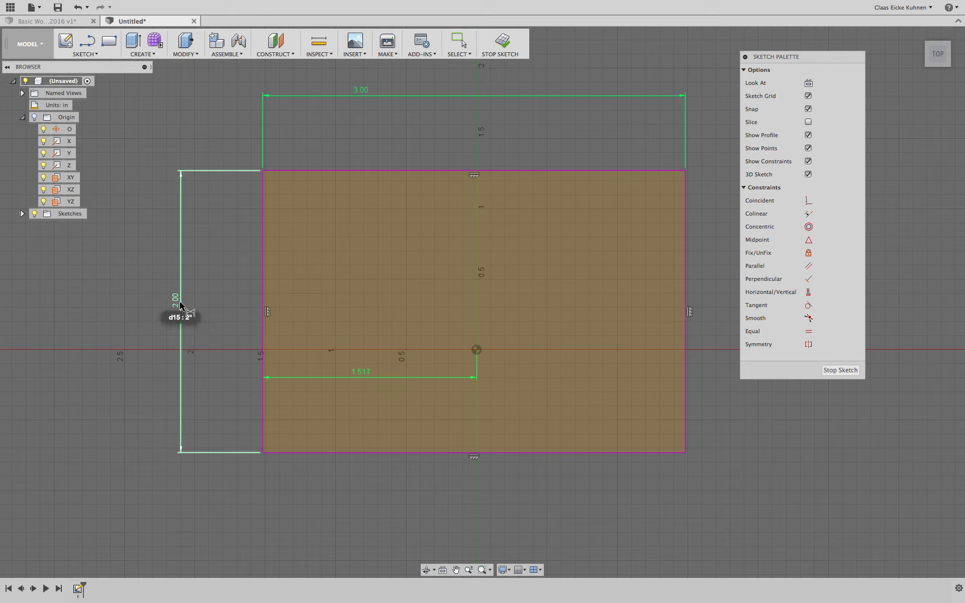
double_click(175, 299)
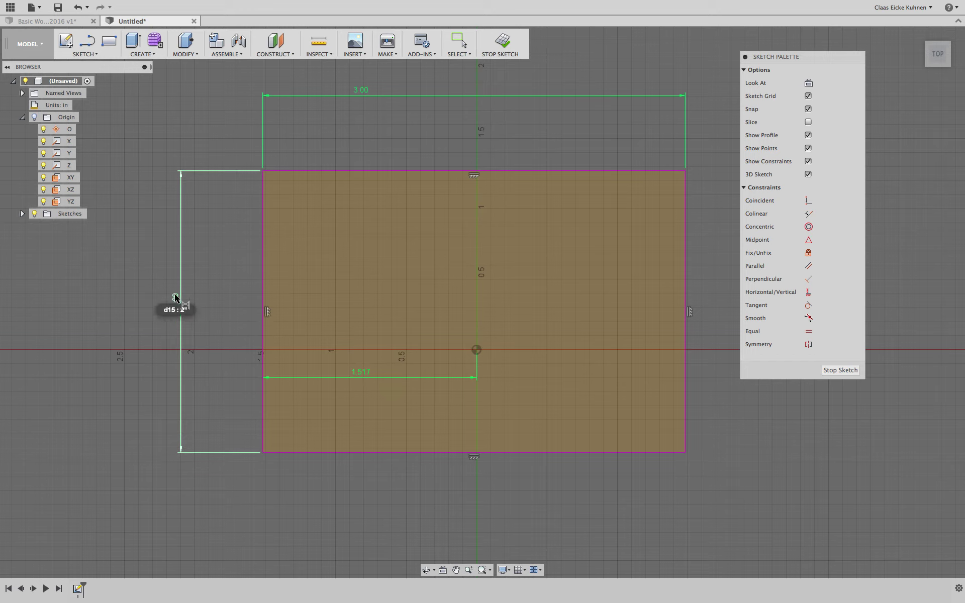
key("Return")
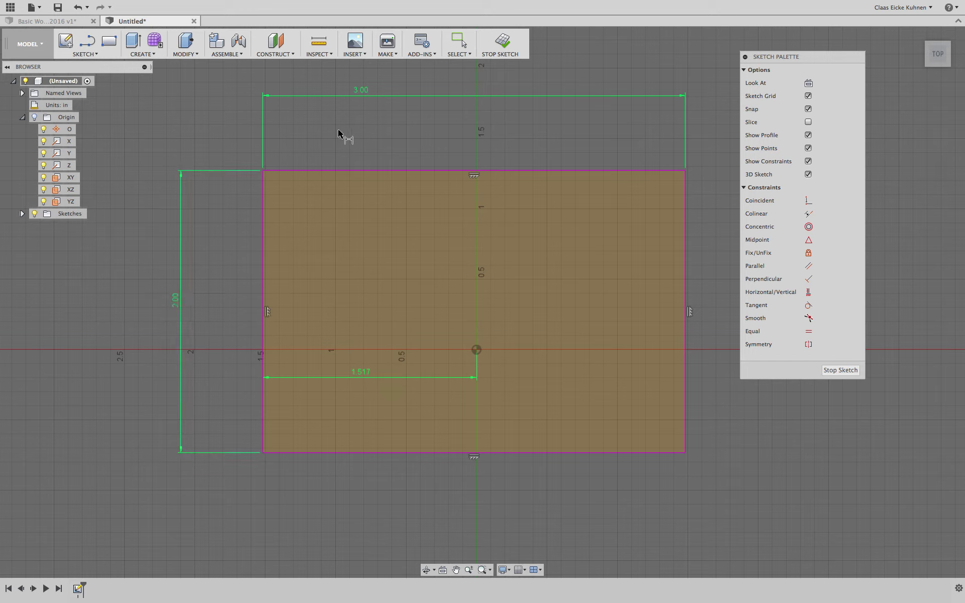
double_click(356, 91)
key("Return")
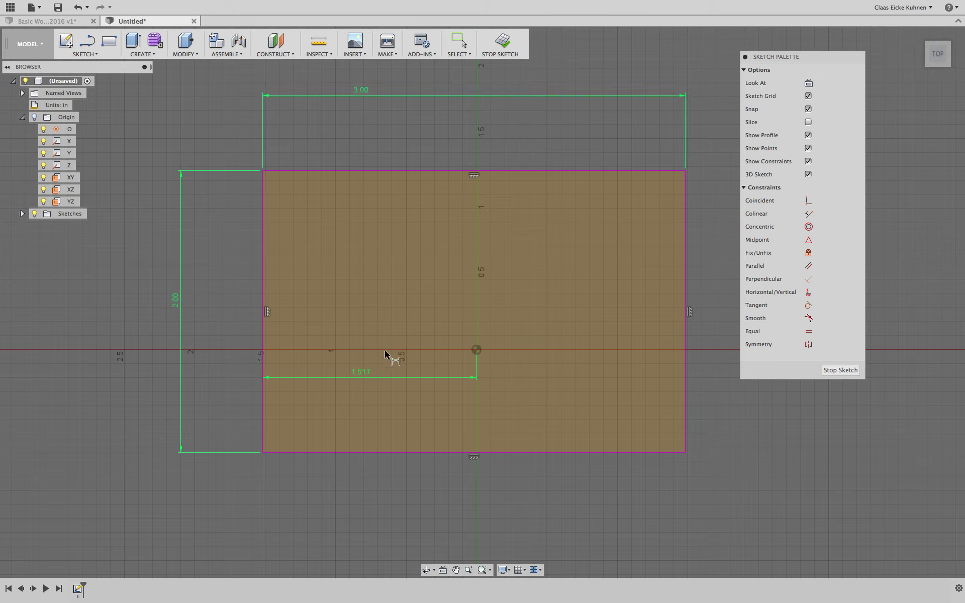
Set the horizontal distance from the rectangle's left edge to the origin to the width dimension divided by 2
double_click(365, 374)
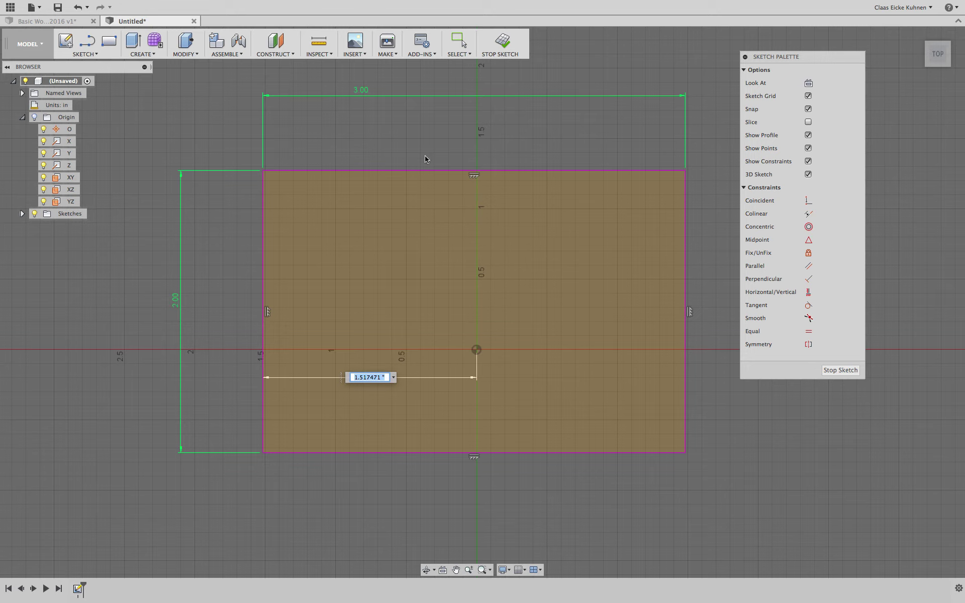
left_click(364, 93)
type("/2")
key("Return")
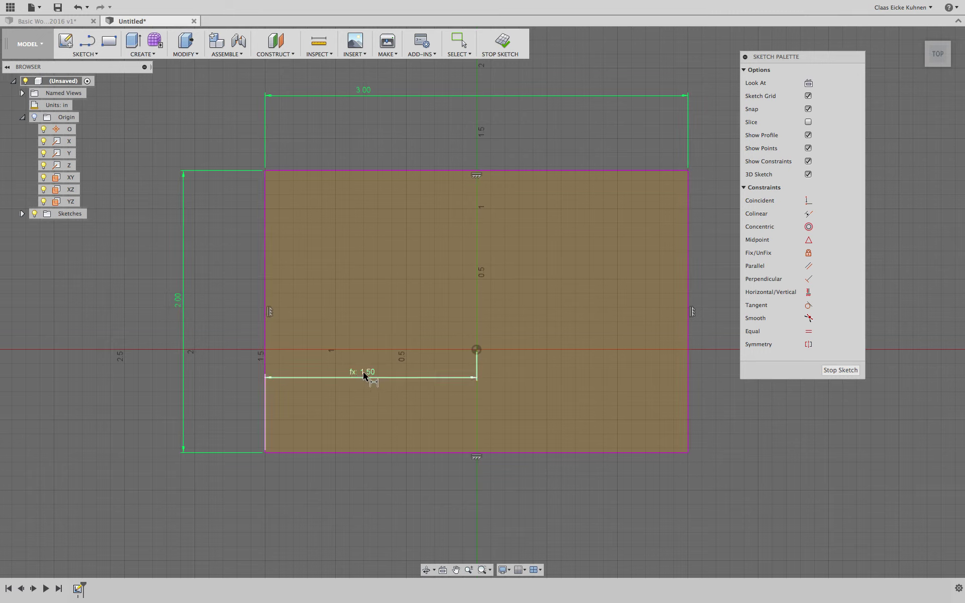
Set the rectangle's overall width dimension to 4 in
double_click(360, 89)
type("4")
key("Return")
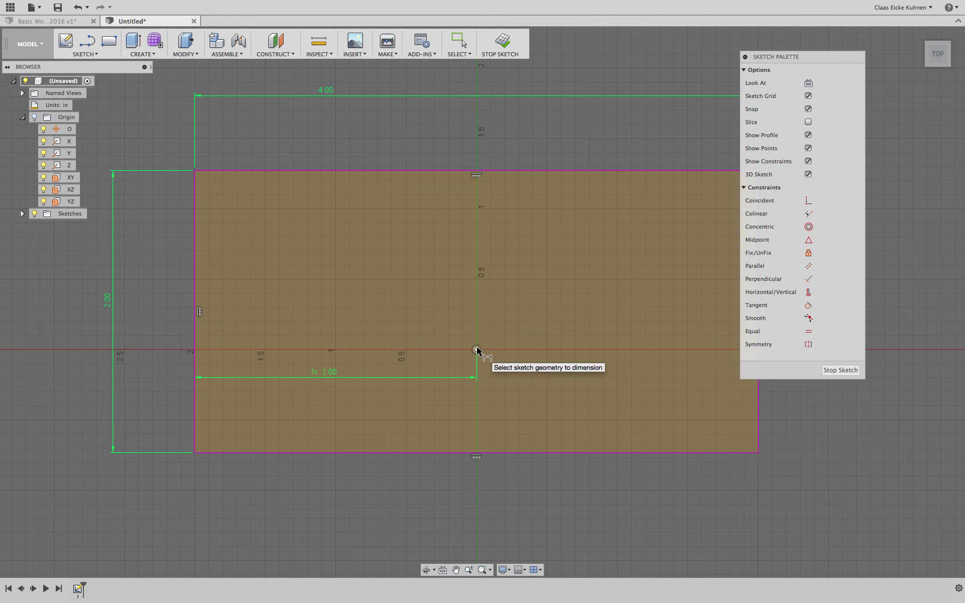
Dimension the vertical distance from the rectangle's top edge to the origin and set it to the height dimension divided by 2, d15/2
left_click(493, 171)
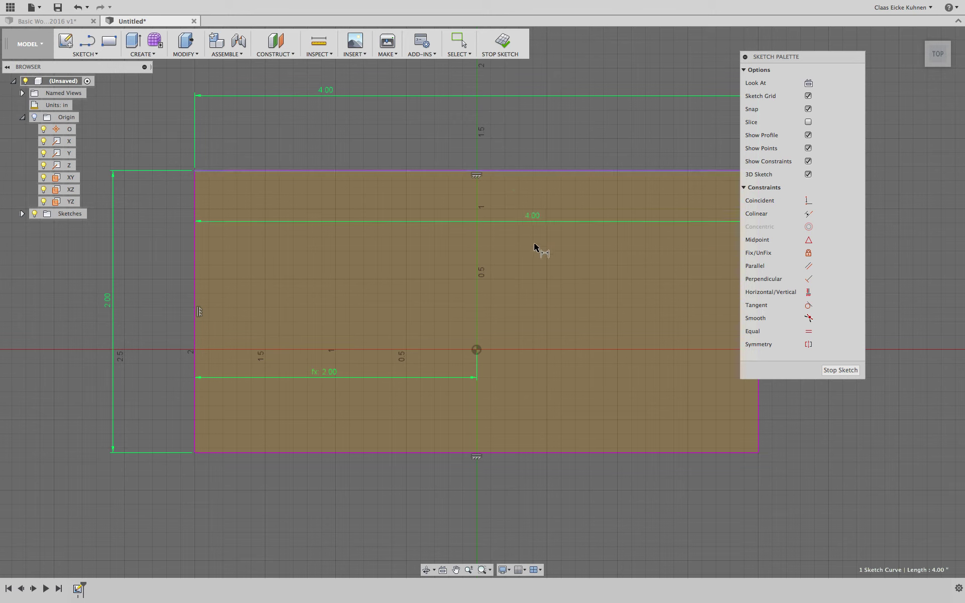
left_click(476, 349)
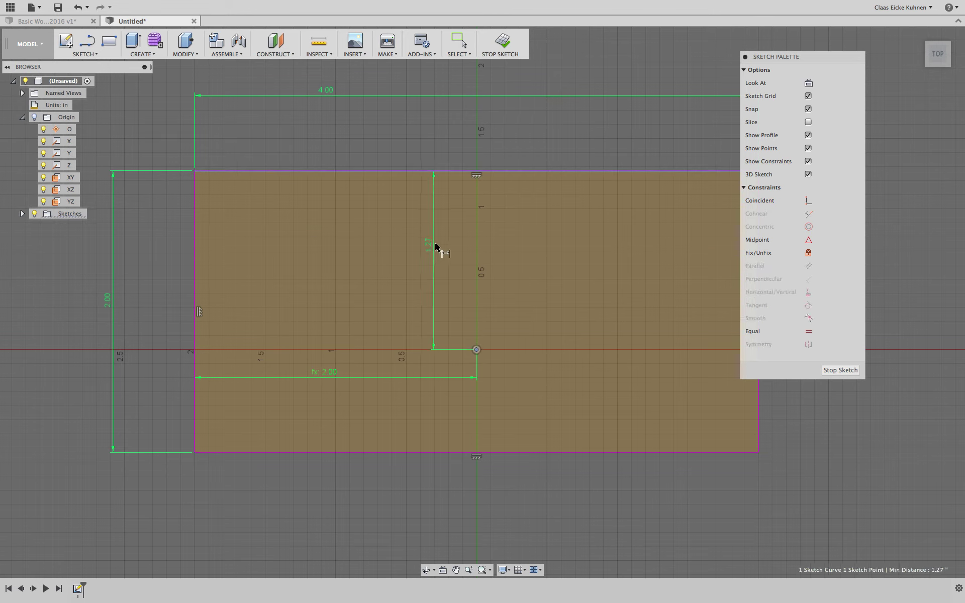
left_click(434, 244)
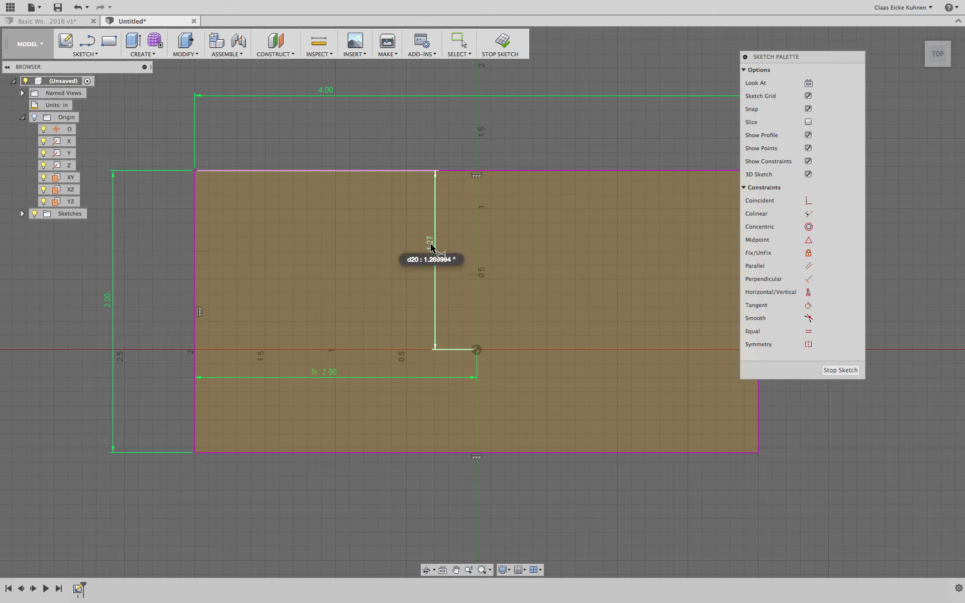
double_click(431, 244)
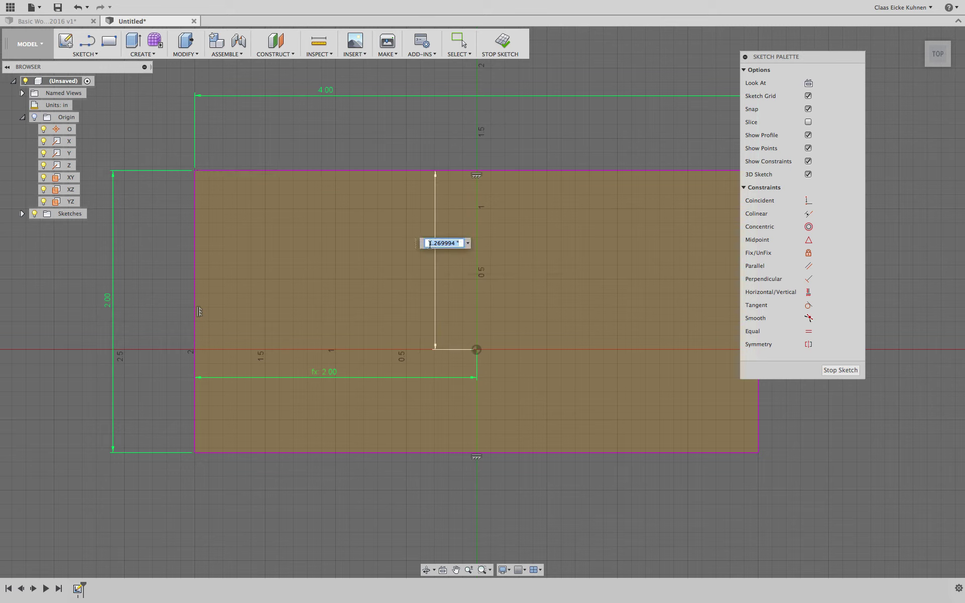
left_click(107, 300)
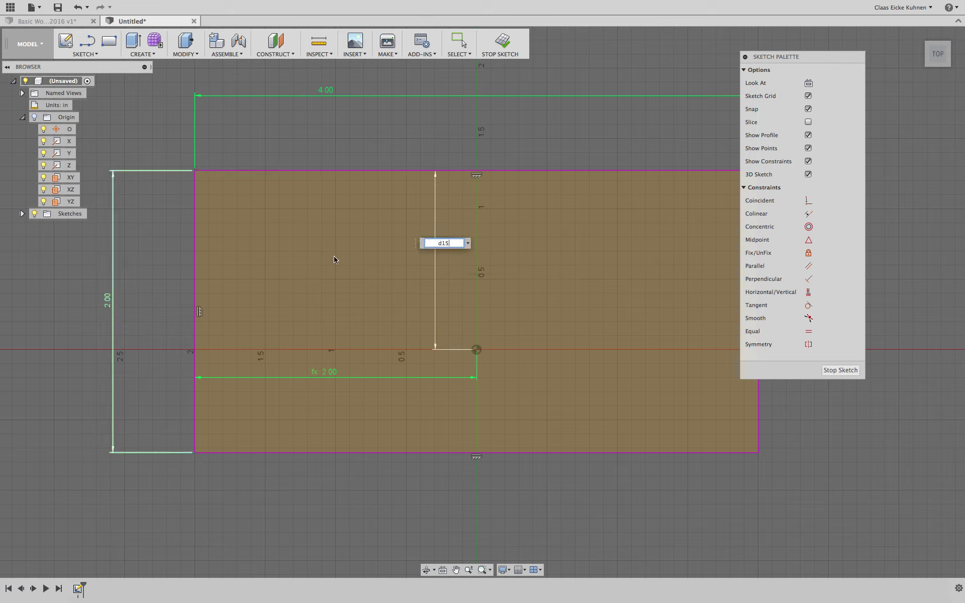
type("/2")
key("Return")
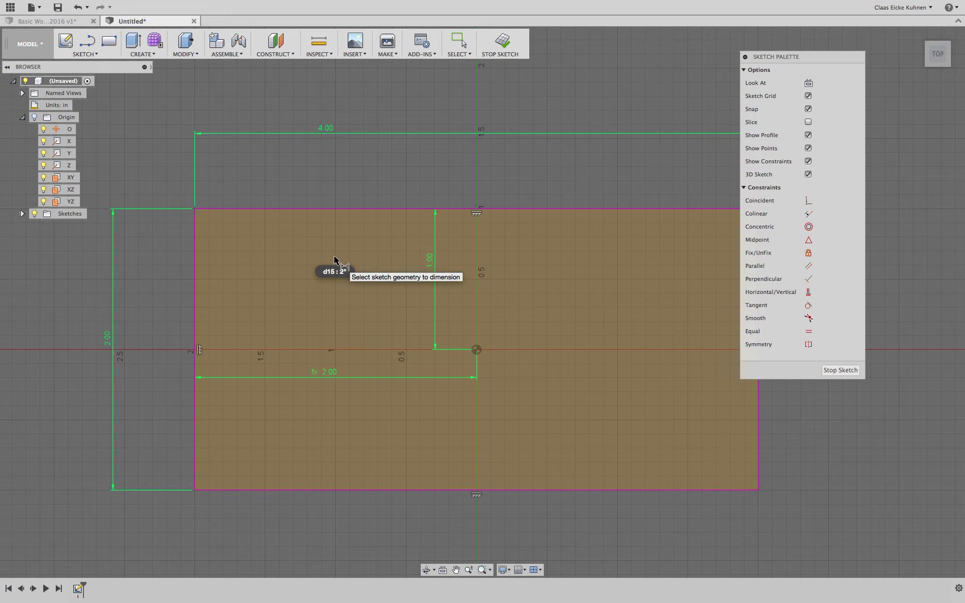
Set the rectangle's height dimension to 3 in and its width dimension to 5 in
scroll(395, 213, "up", 3)
scroll(403, 213, "down", 4)
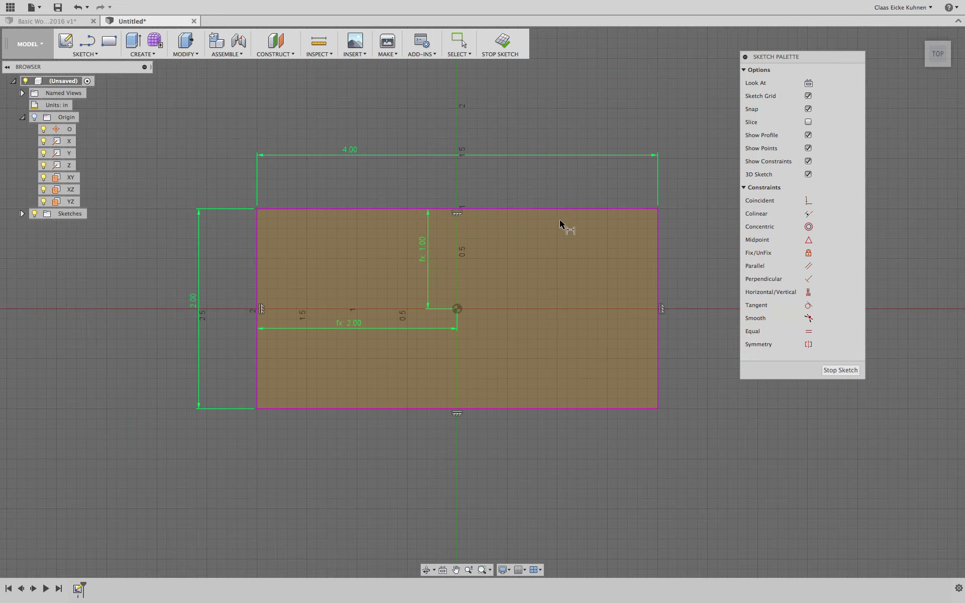
middle_click_drag(561, 222, 473, 159)
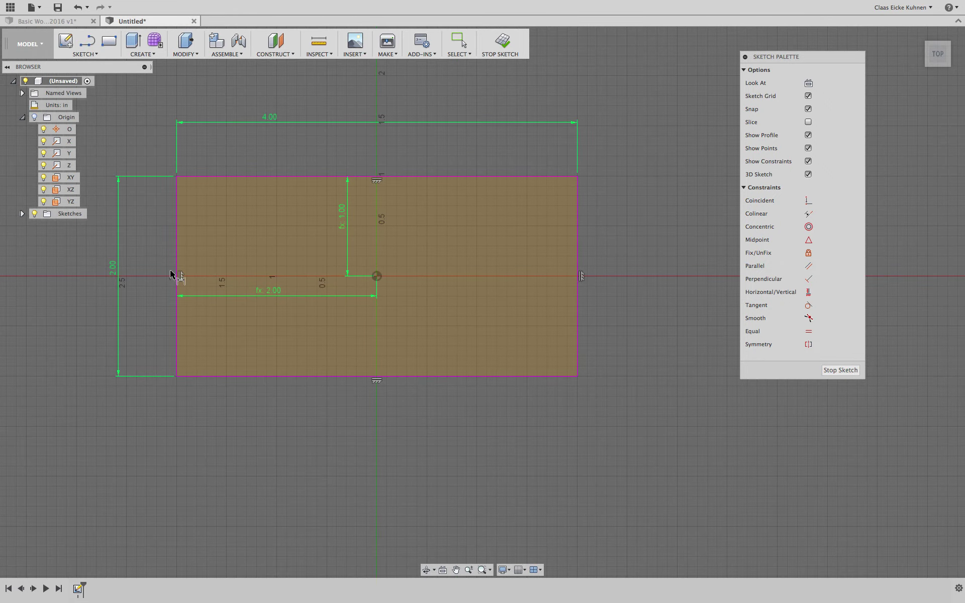
double_click(113, 267)
type("3")
key("Return")
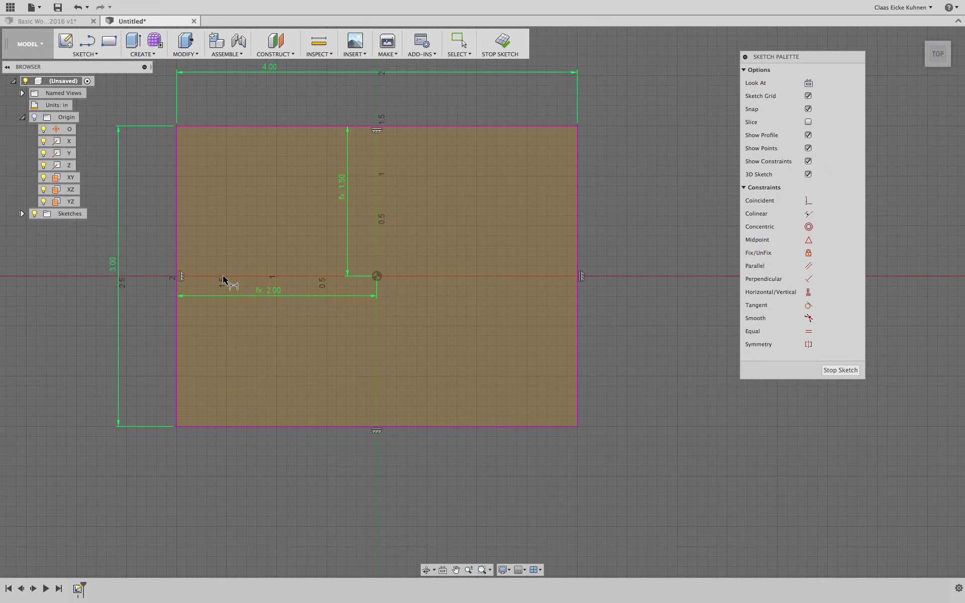
double_click(272, 69)
type("5")
key("Return")
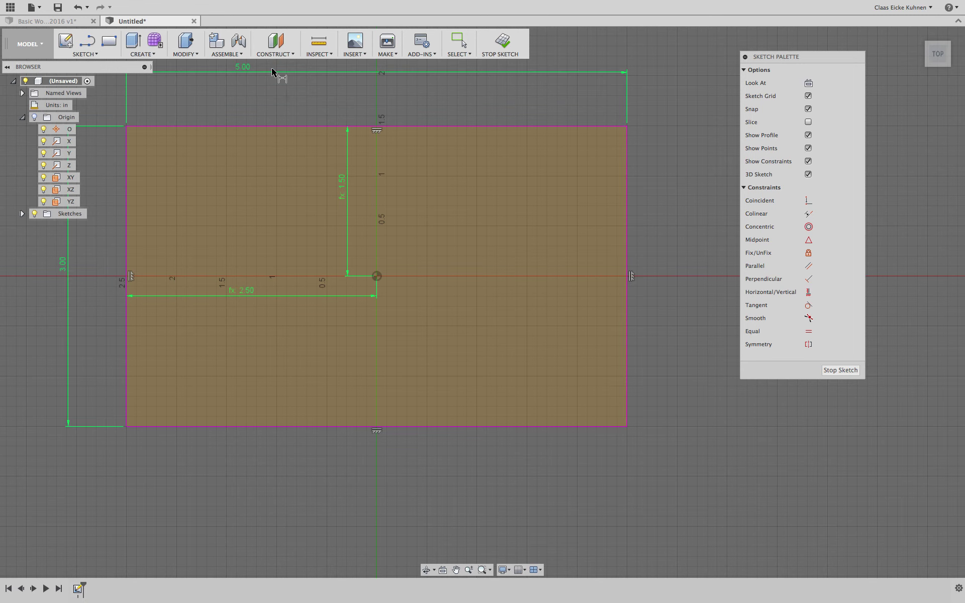
Turn the rectangle to a tilted 3D view and finish the sketch
middle_click_drag(338, 142, 381, 172)
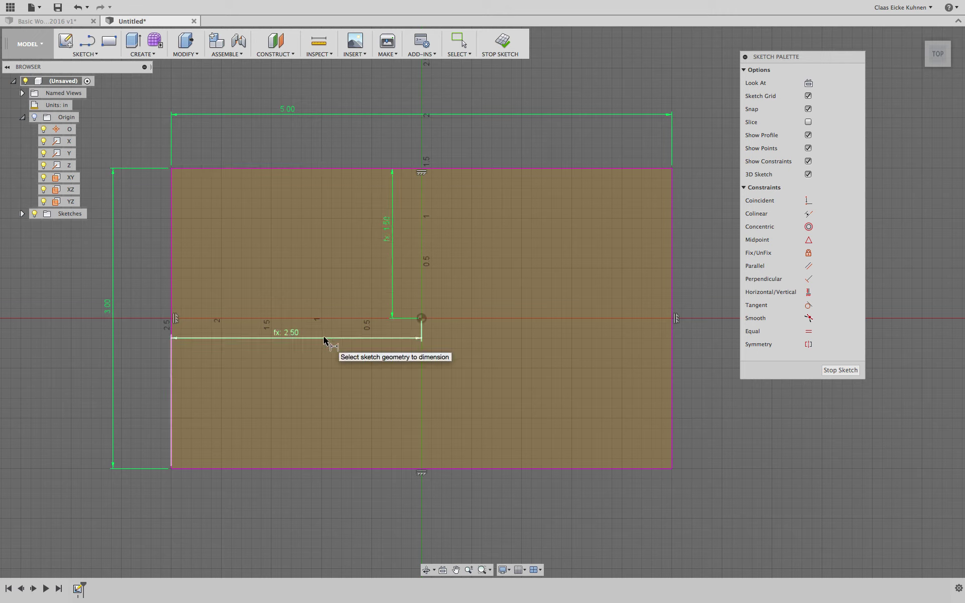
mouse_move(323, 340)
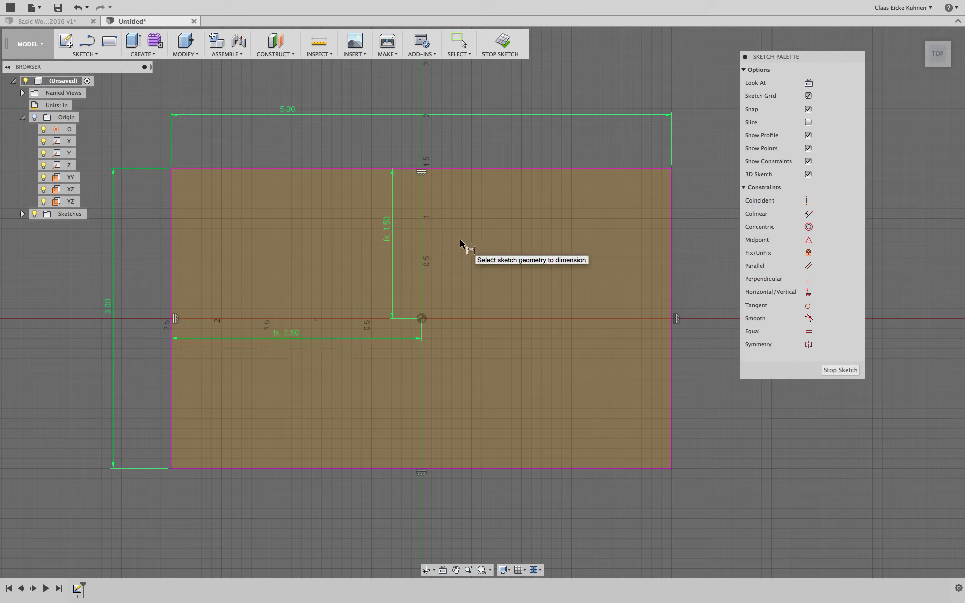
left_click_drag(935, 59, 920, 48)
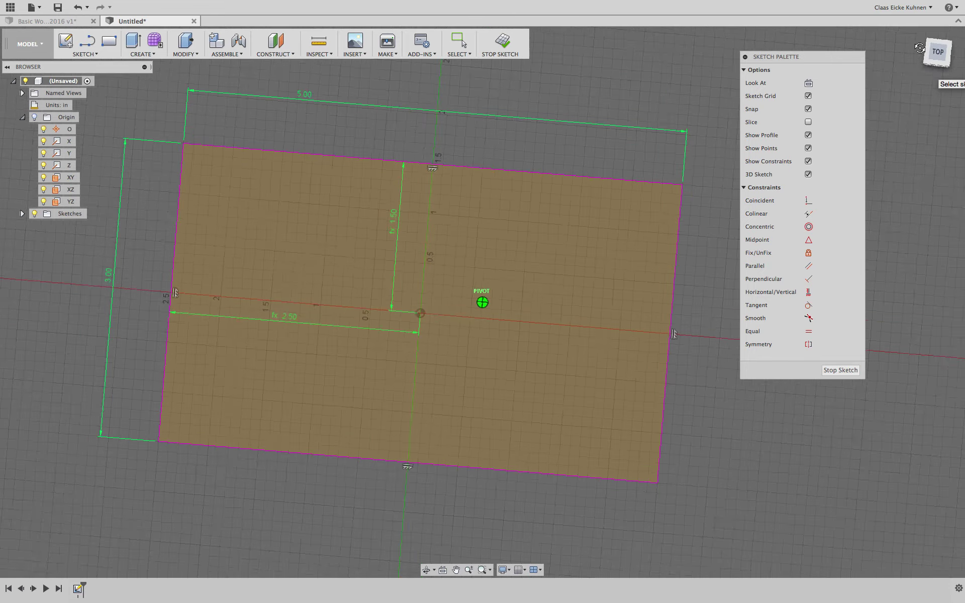
left_click(920, 49)
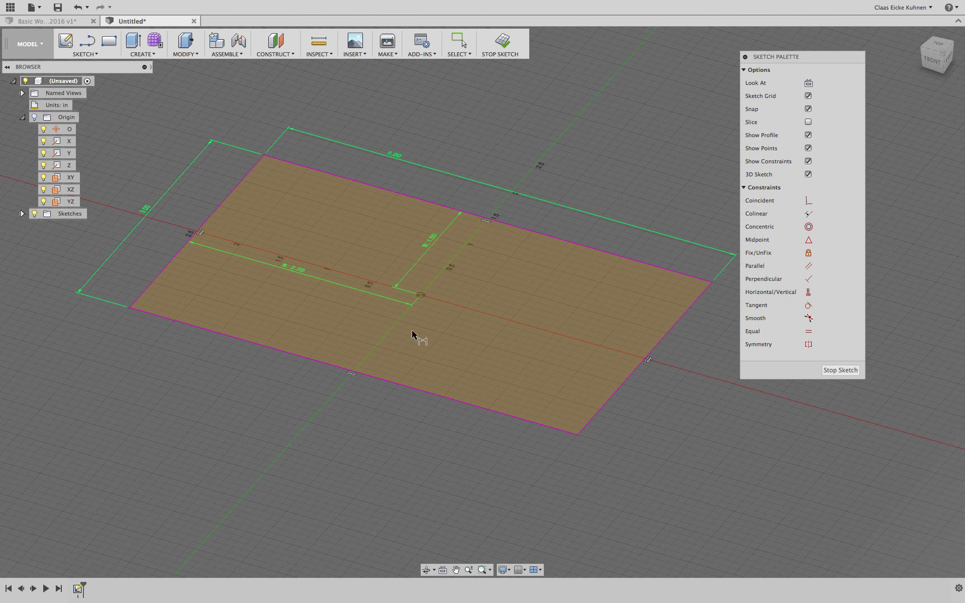
left_click(501, 40)
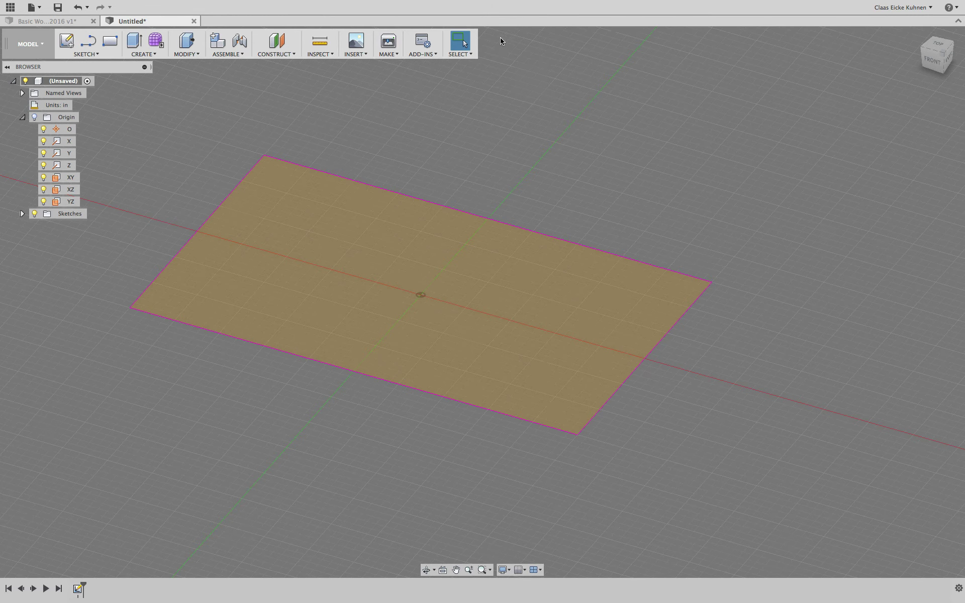
middle_click_drag(475, 141, 567, 146)
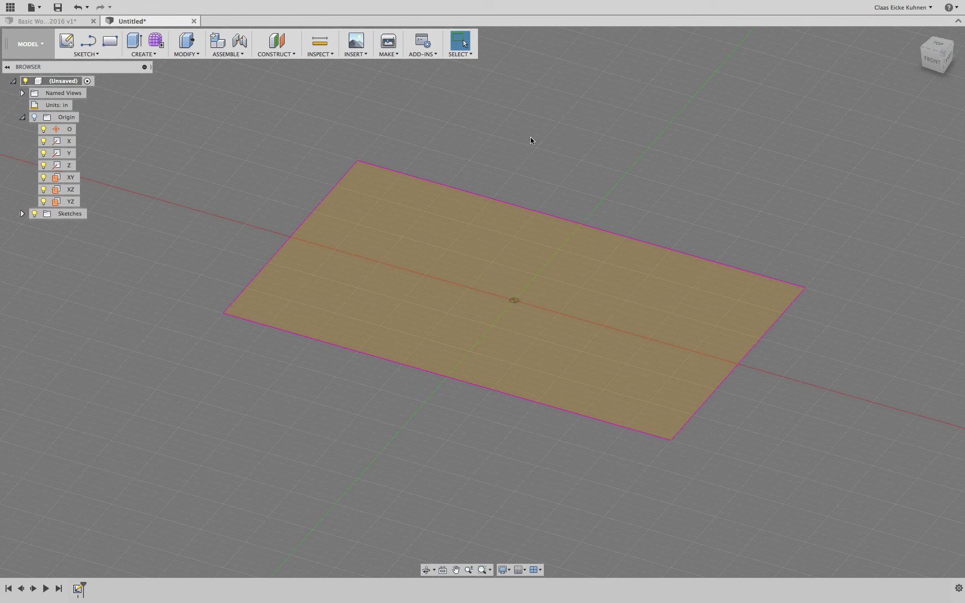
Reopen the rectangle sketch for editing from its tree entry and from its history feature, finishing the sketch each time
left_click(22, 216)
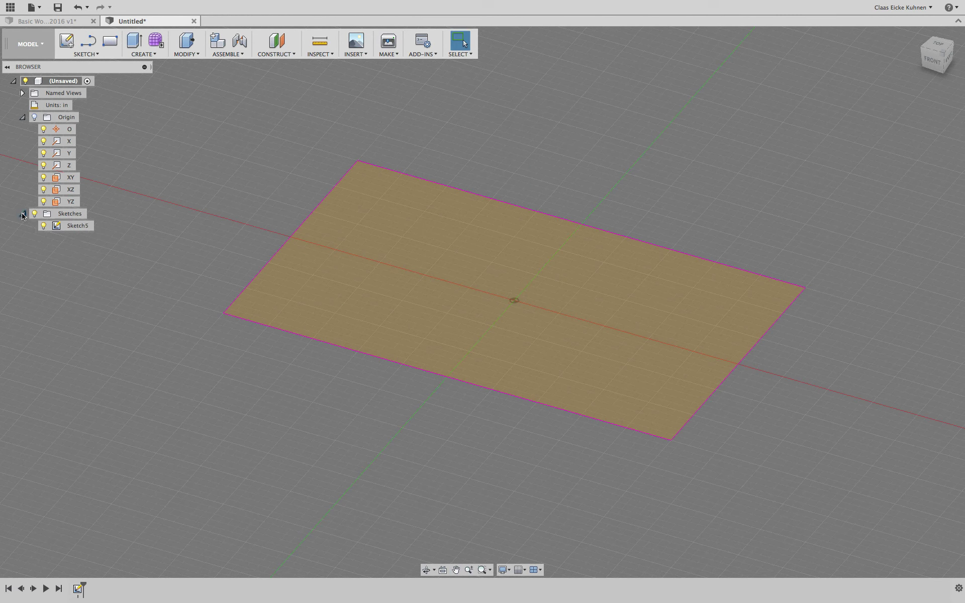
double_click(78, 226)
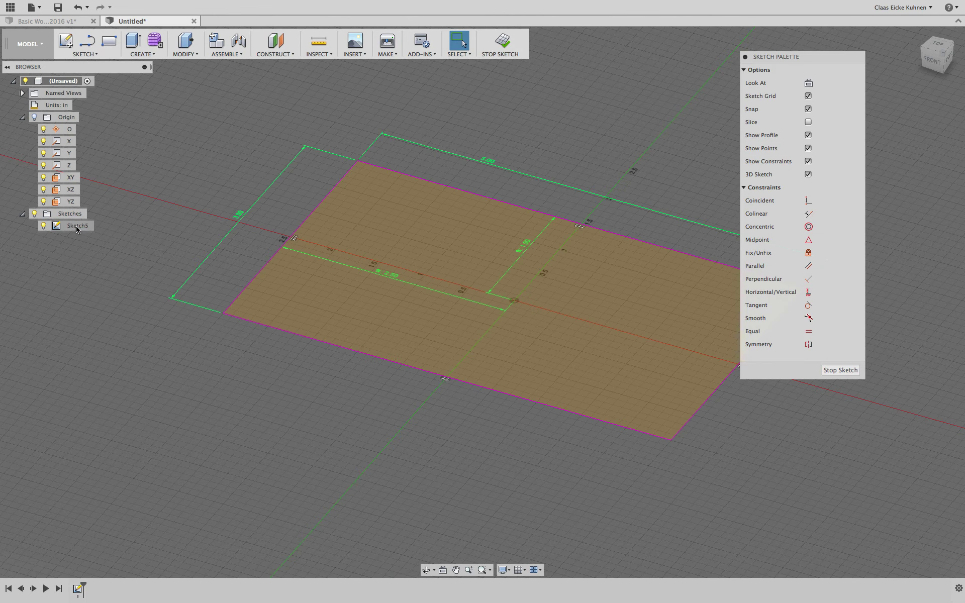
left_click(510, 46)
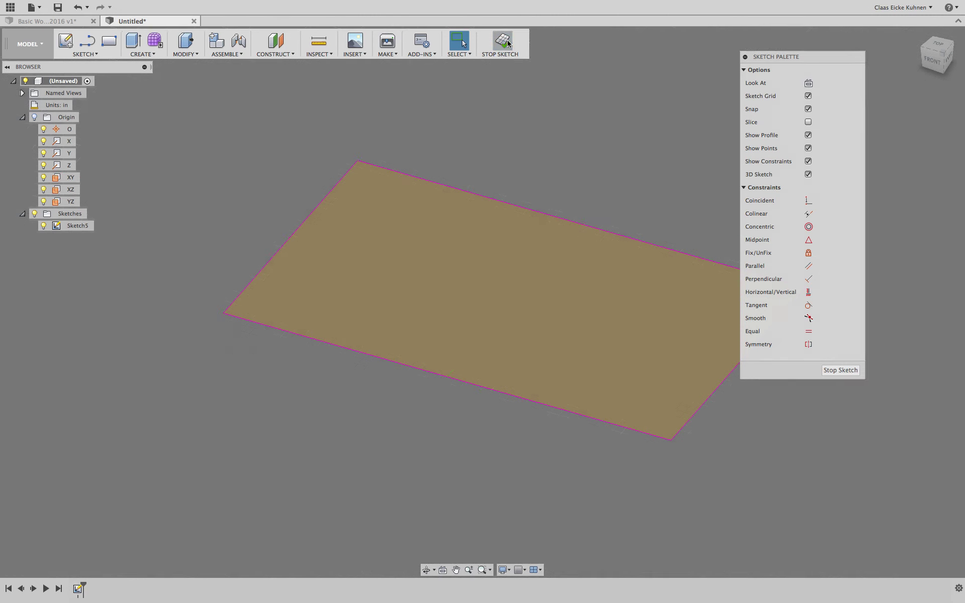
double_click(79, 589)
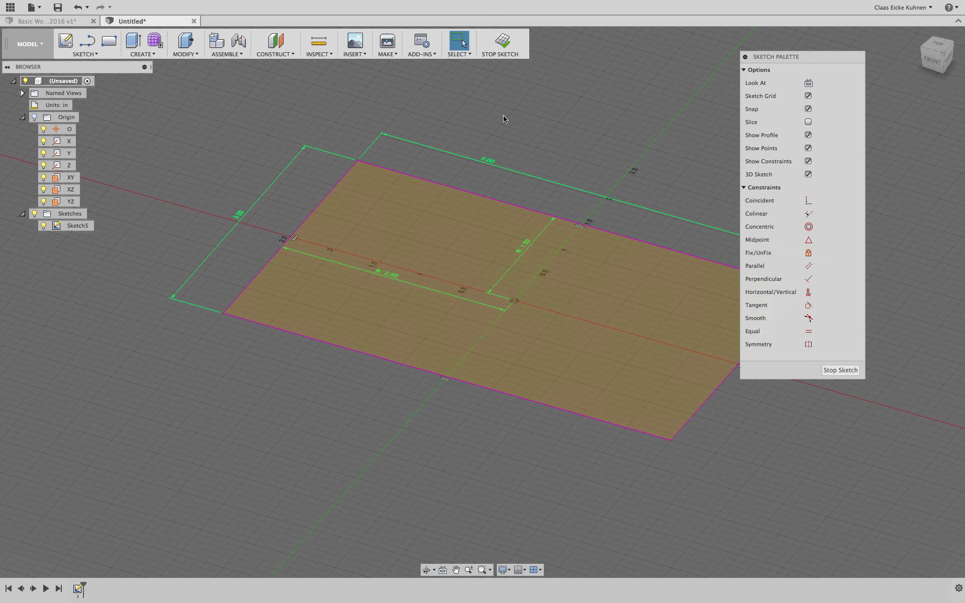
left_click(505, 44)
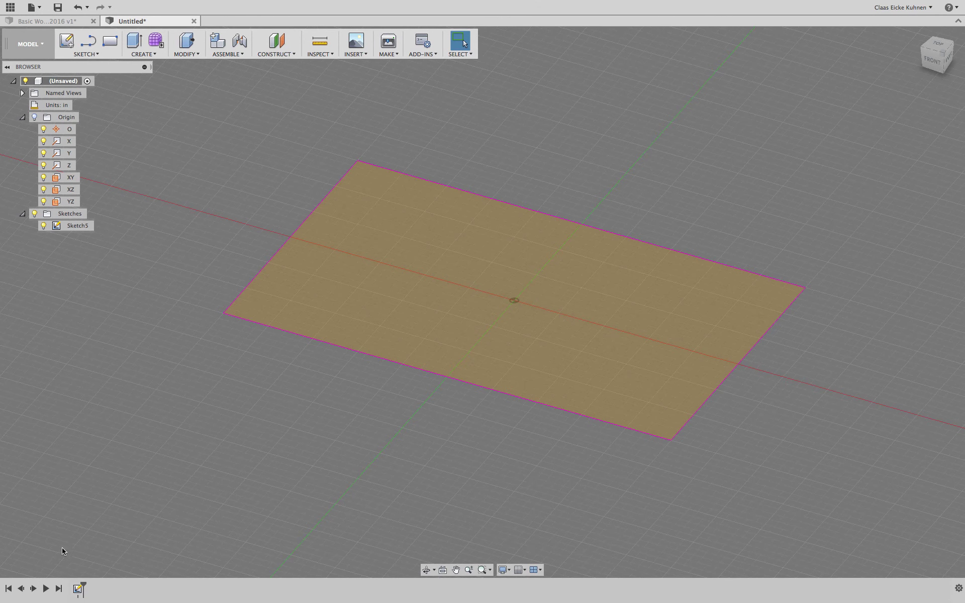
Rename the rectangle sketch as Table Top Mini and undo the renaming
right_click(78, 589)
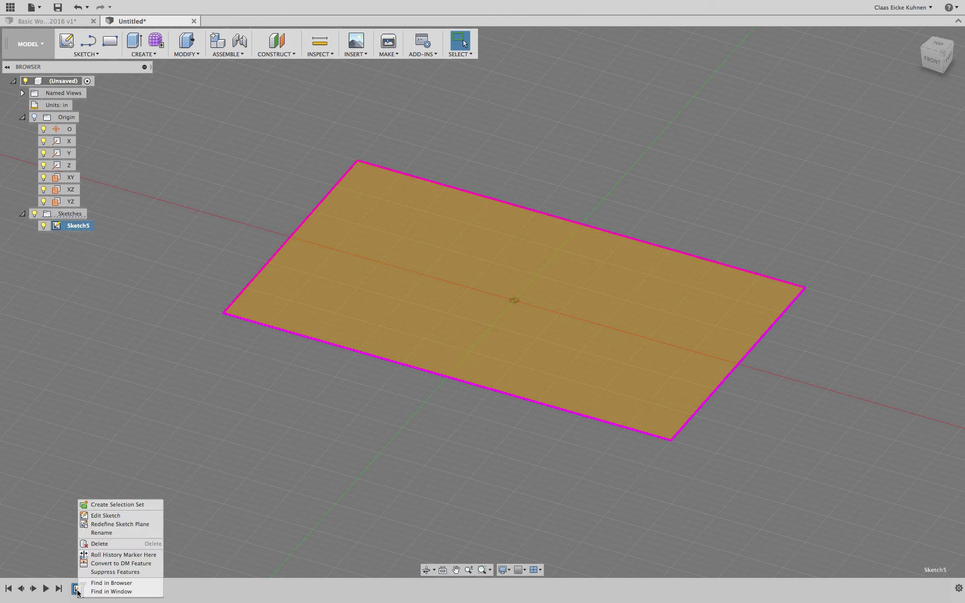
left_click(147, 321)
right_click(77, 227)
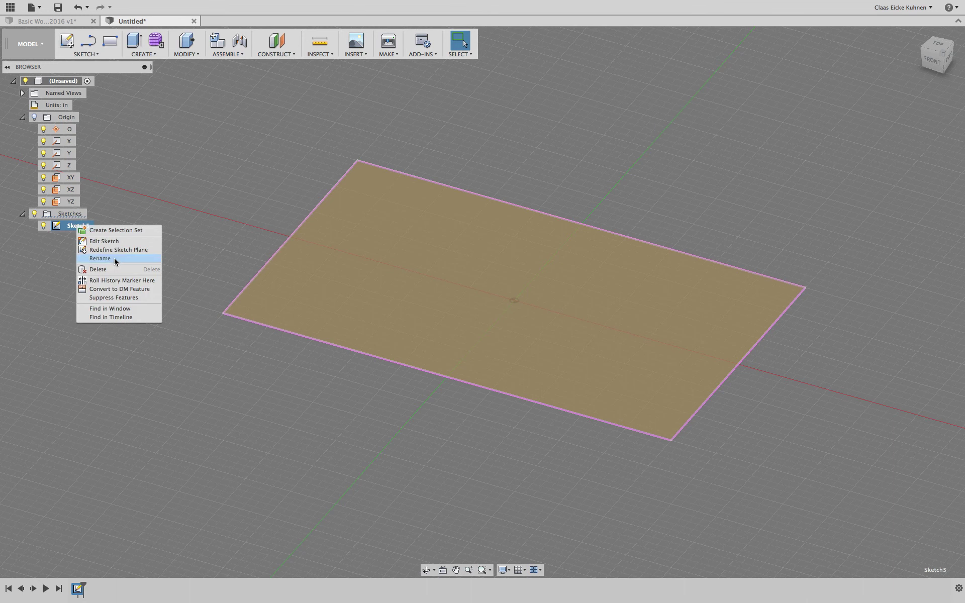
left_click(100, 259)
double_click(79, 227)
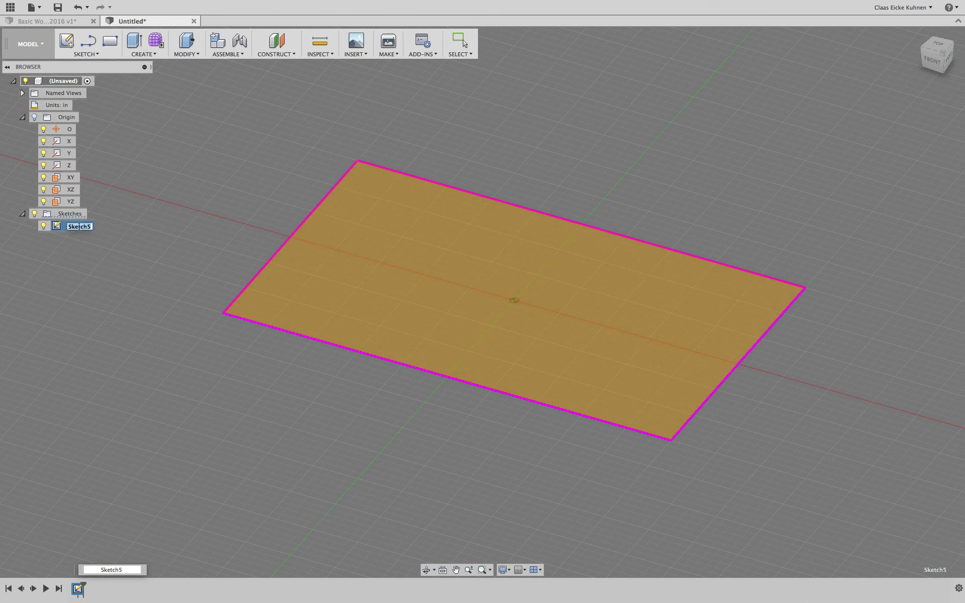
key("Right")
key("BackSpace")
key("BackSpace")
key("BackSpace")
key("BackSpace")
key("BackSpace")
key("BackSpace")
key("BackSpace")
type("Table Top Mini")
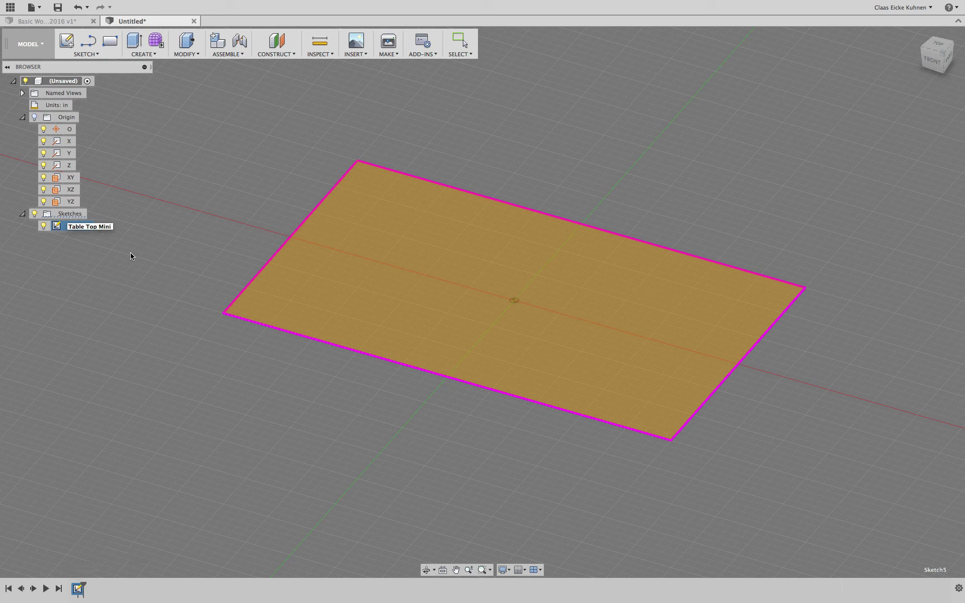
key("Return")
key("super+z")
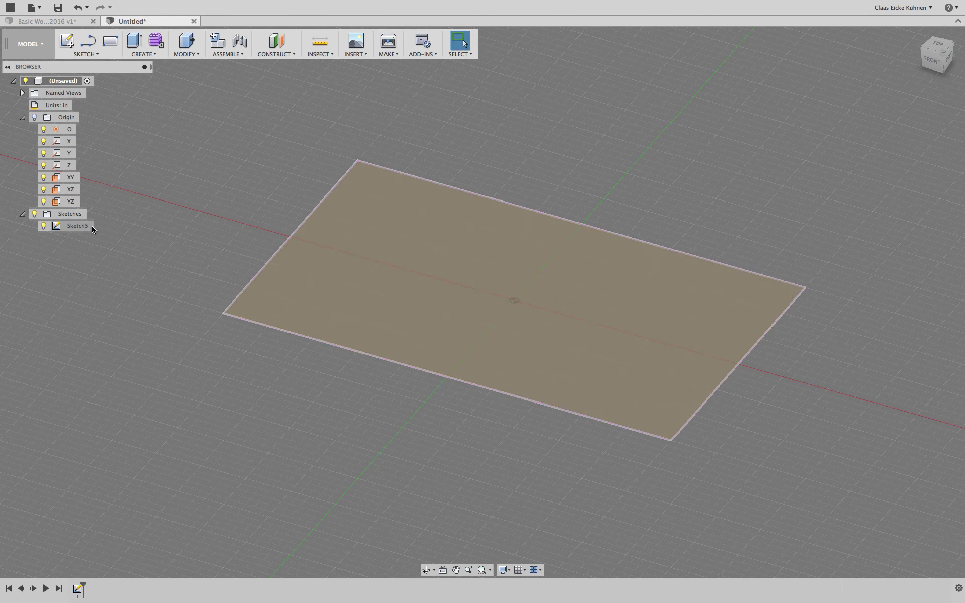
Open the rectangle sketch for editing once more and finish it
right_click(59, 227)
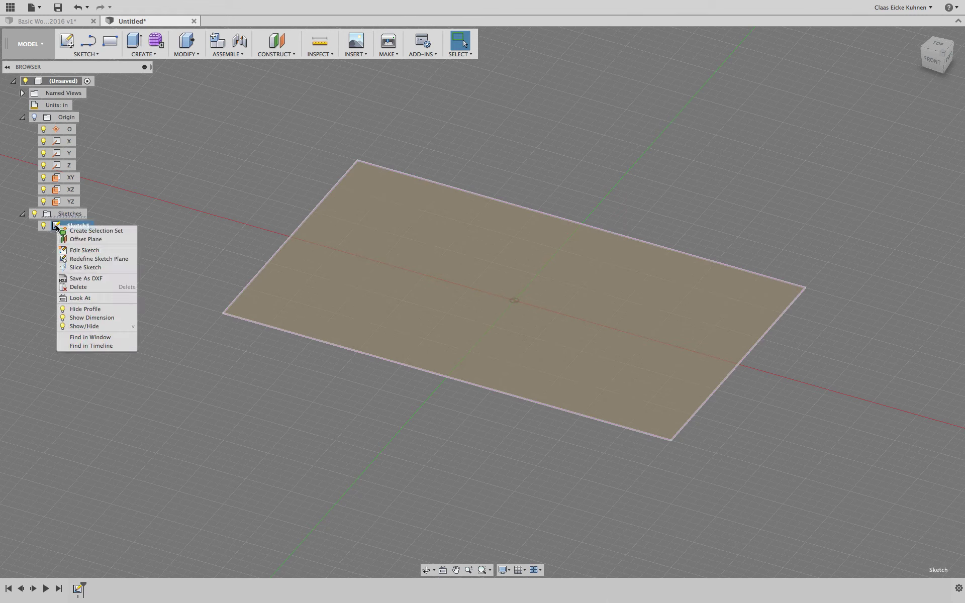
left_click(115, 250)
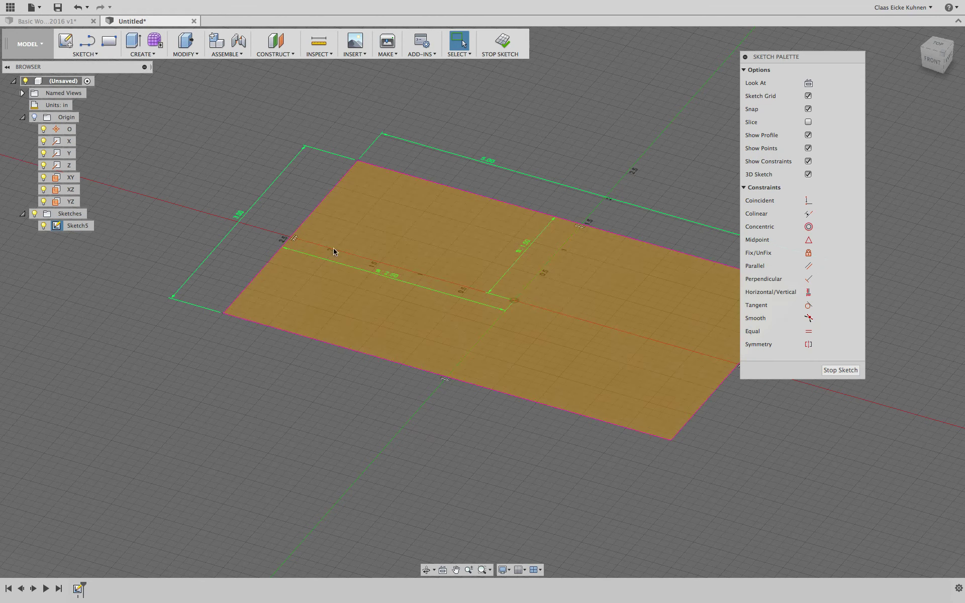
left_click(501, 43)
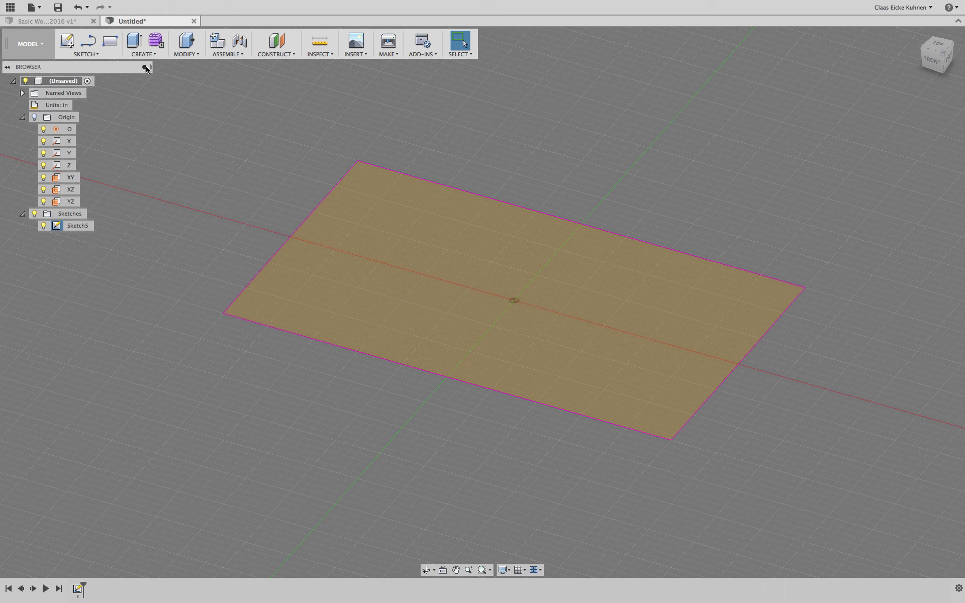
Extrude the rectangle profile upward in one direction as a new body
left_click(134, 40)
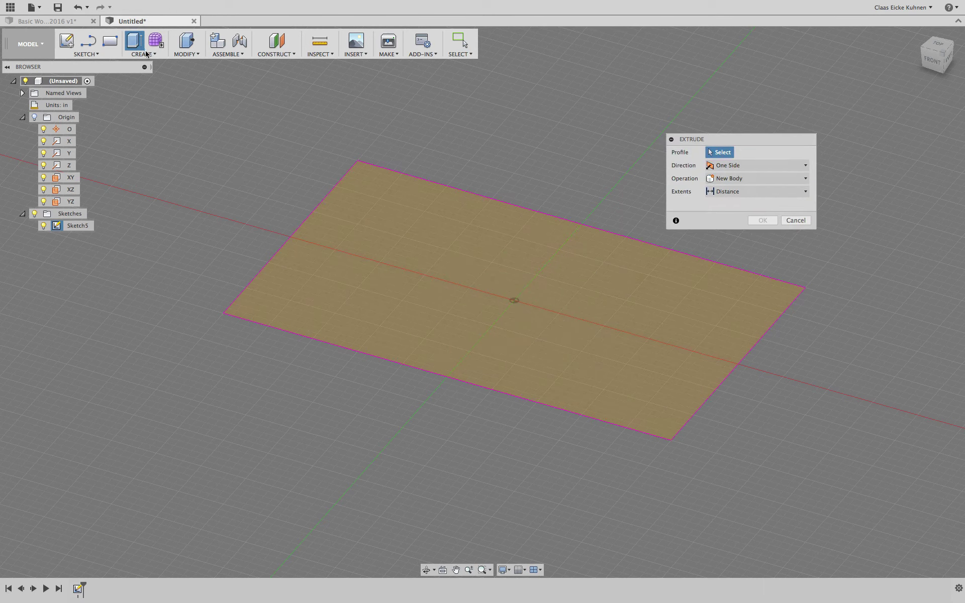
left_click(392, 210)
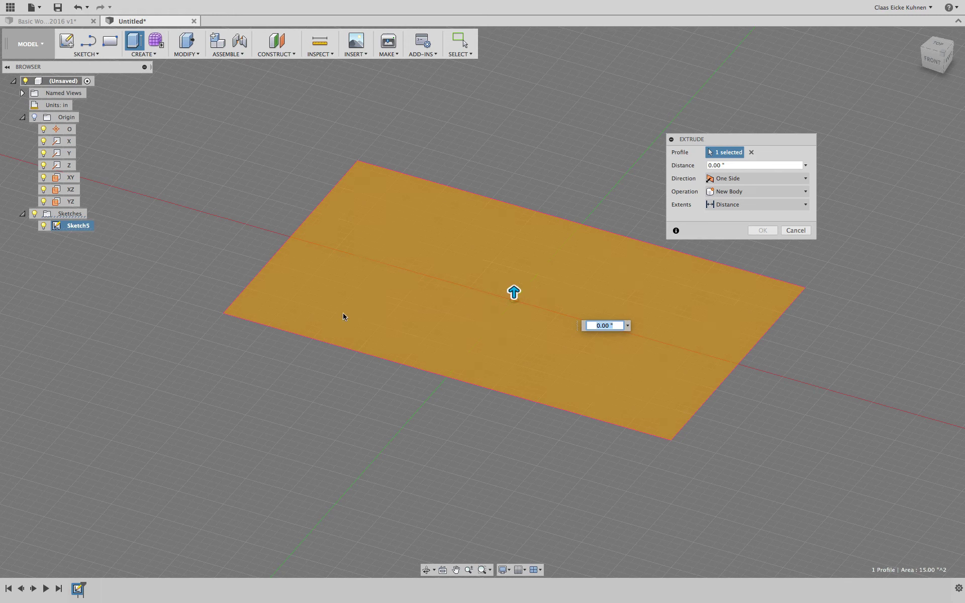
left_click_drag(514, 290, 517, 272)
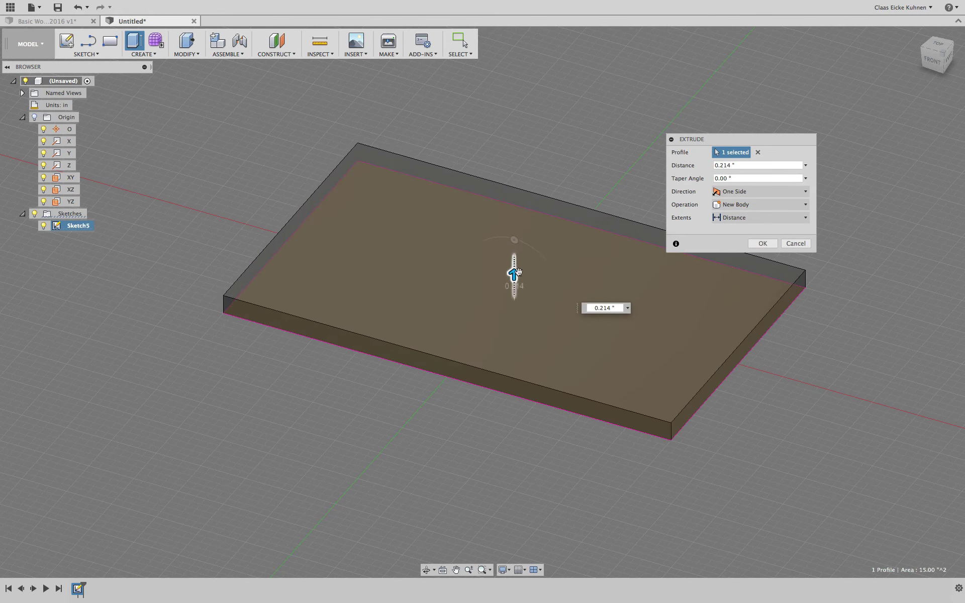
left_click(766, 165)
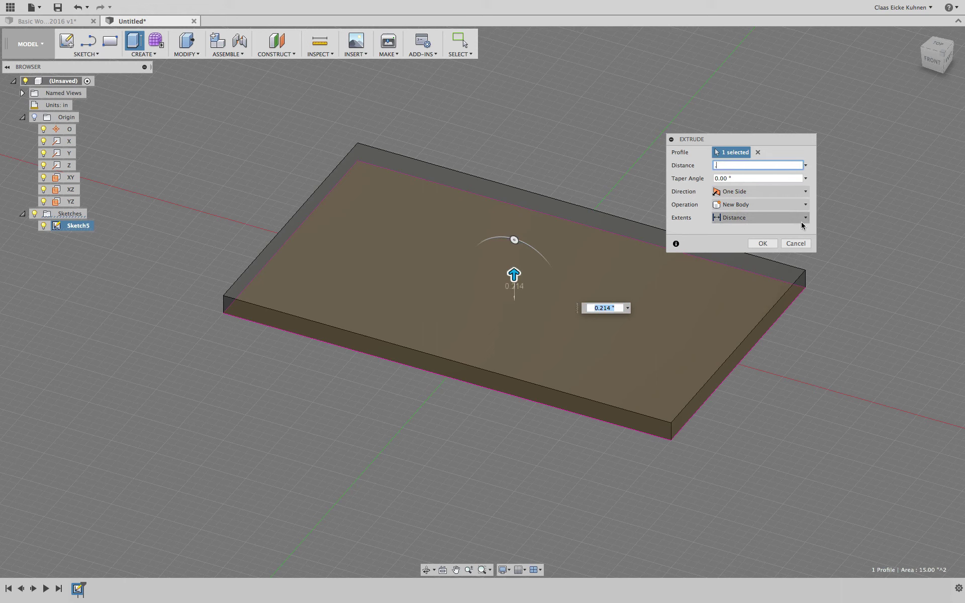
key("Return")
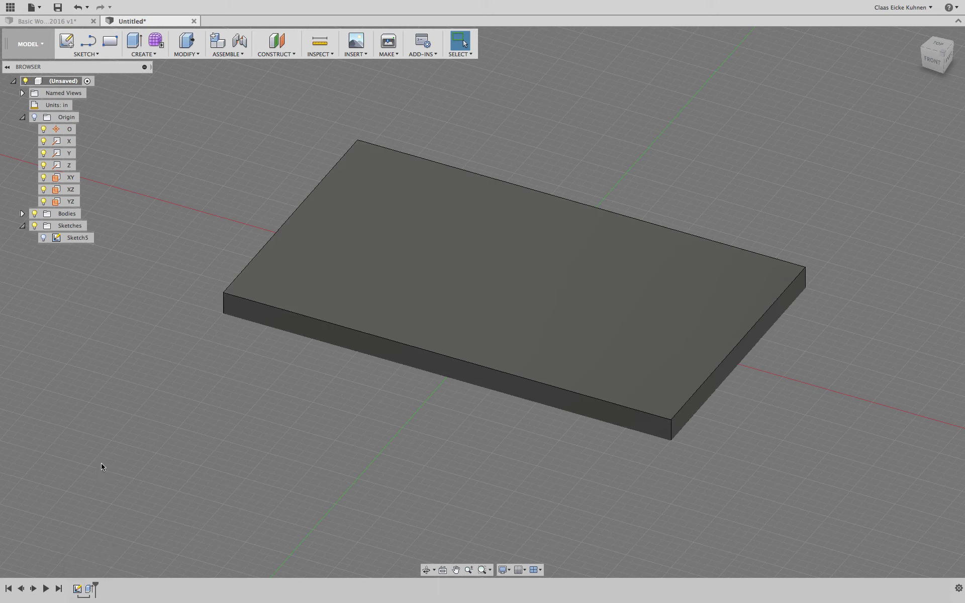
Toggle the rectangle sketch's visibility several times and leave it shown together with the solid slab
left_click(42, 239)
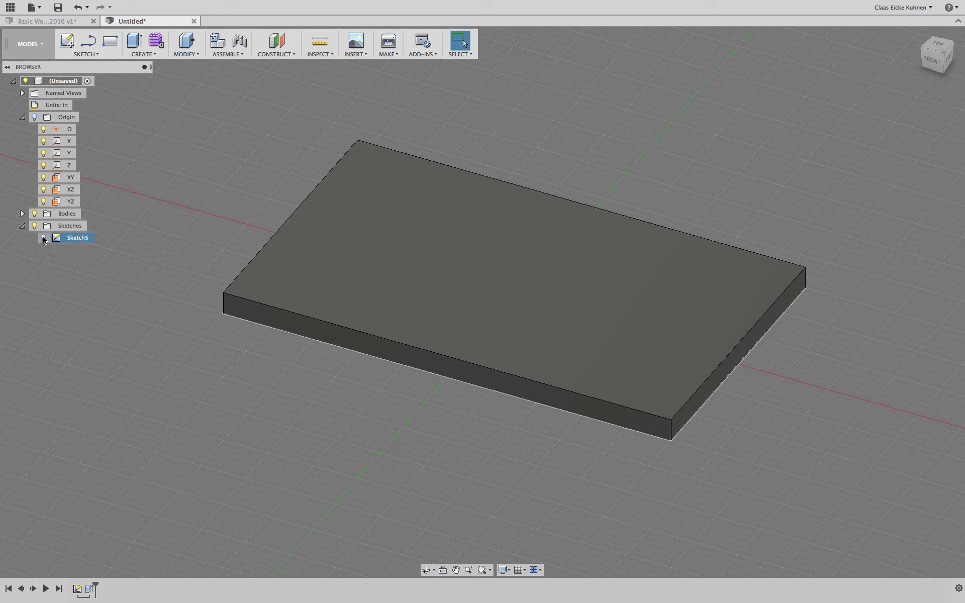
left_click(44, 239)
left_click(44, 240)
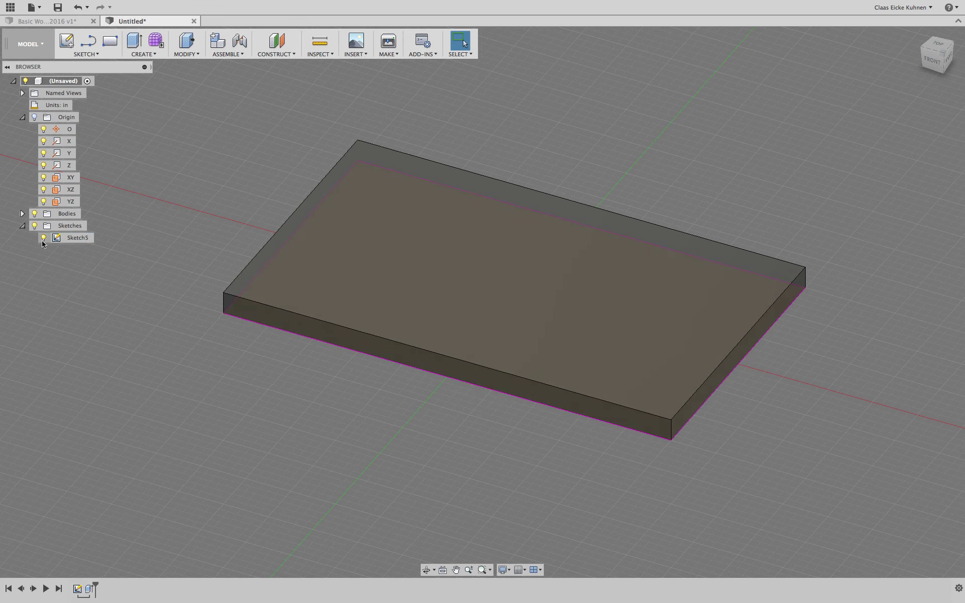
left_click(43, 239)
left_click(43, 239)
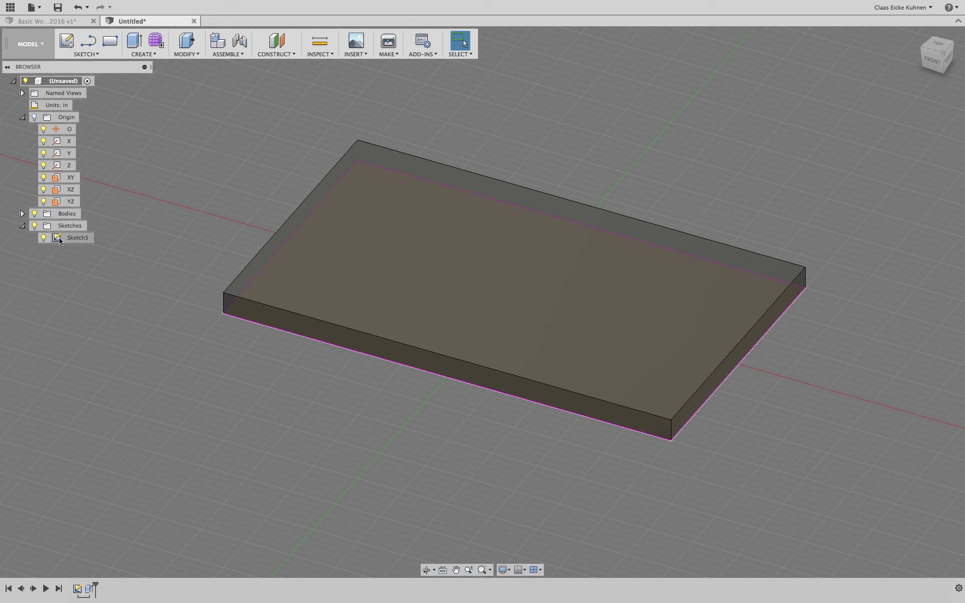
Open the rectangle sketch for editing, set its overall length to 4 in and finish the sketch
key("super+z")
key("super+z")
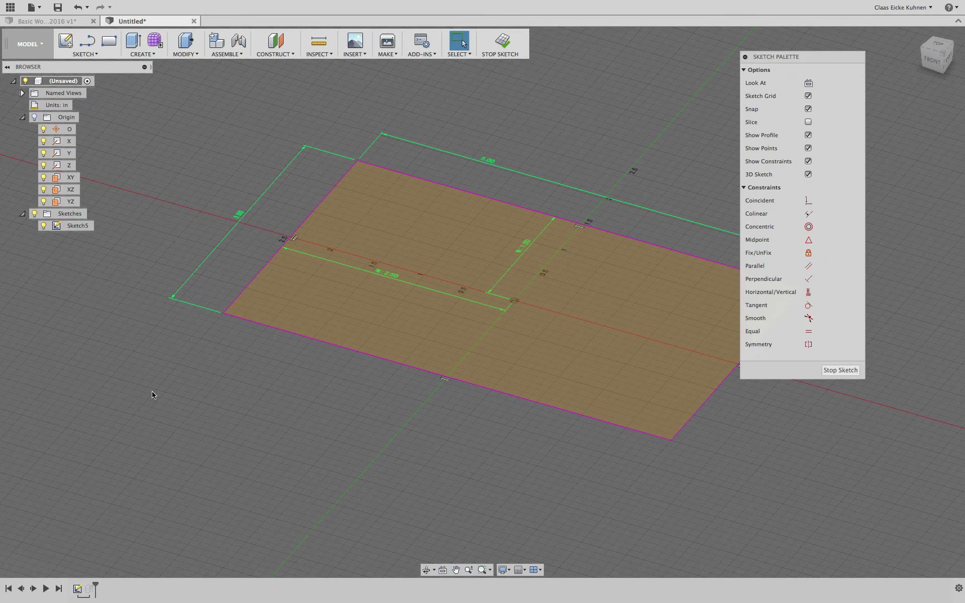
double_click(492, 162)
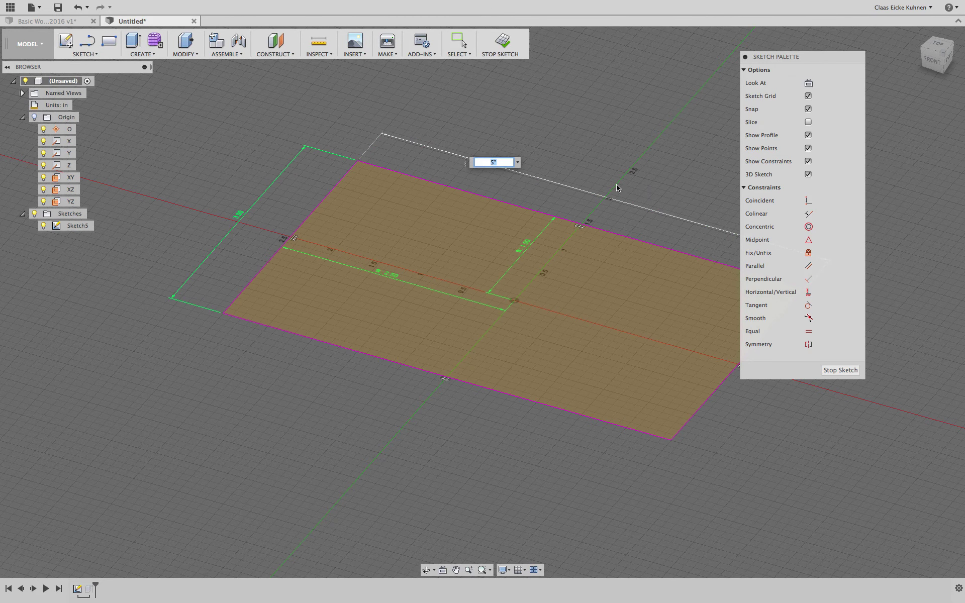
type("4")
key("Return")
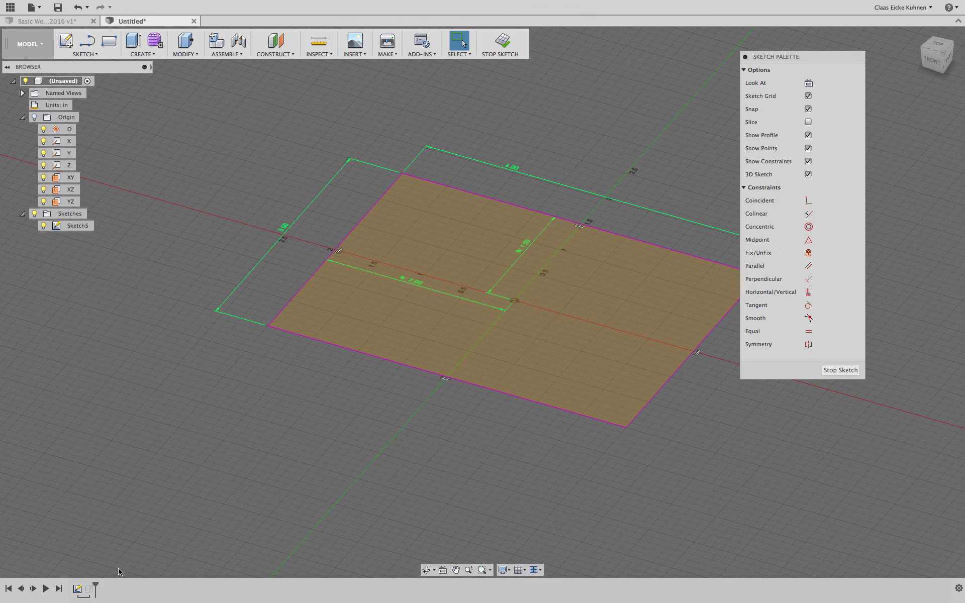
left_click(501, 41)
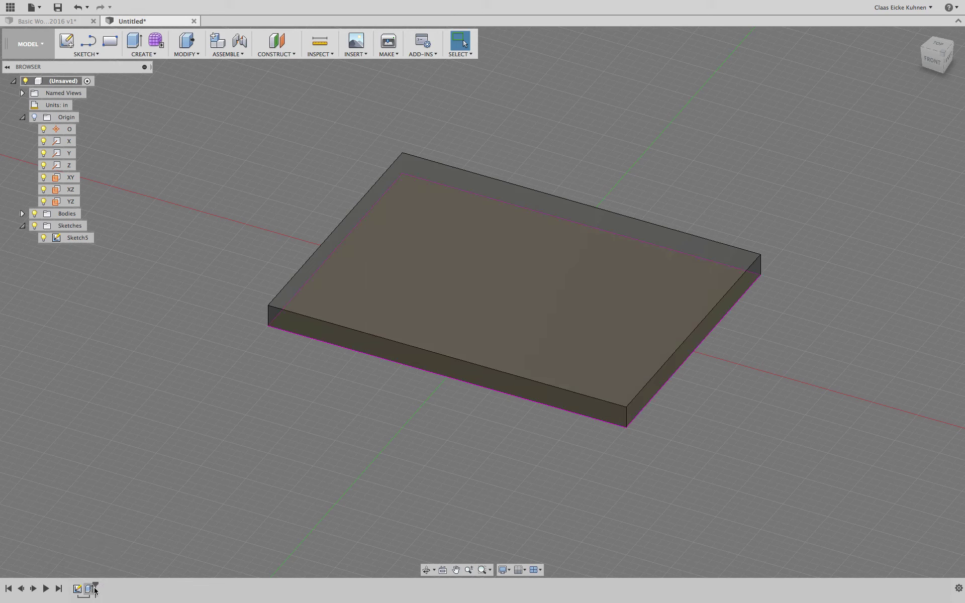
Roll the history back before the extrusion and forward again, and open and finish the rectangle sketch without edits
left_click_drag(95, 591, 82, 584)
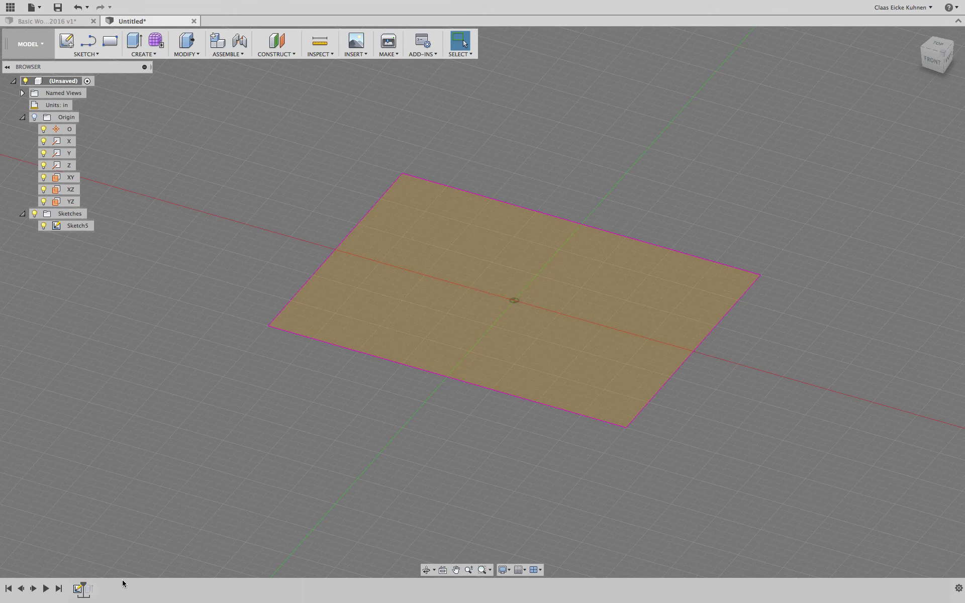
left_click_drag(81, 586, 90, 584)
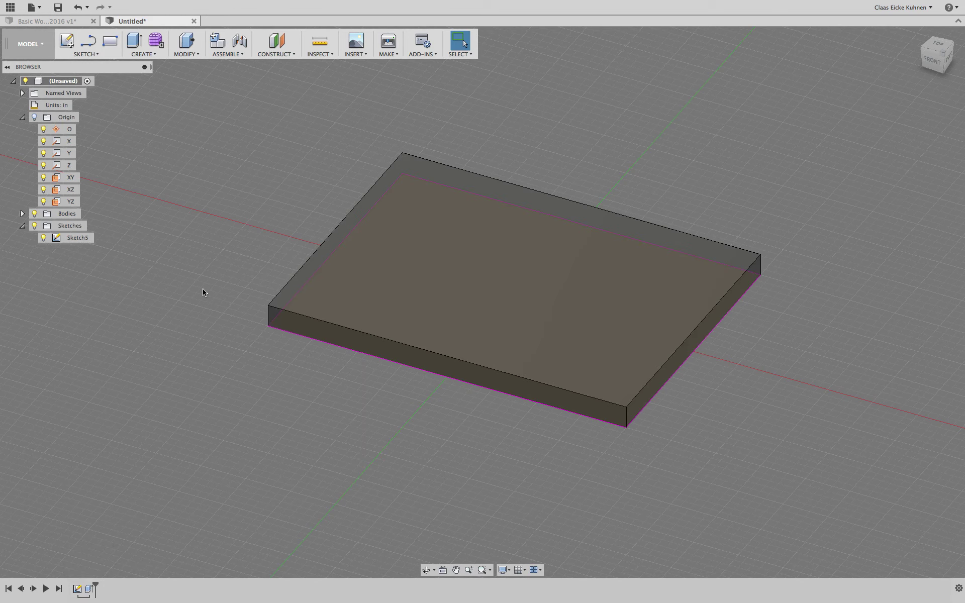
double_click(56, 238)
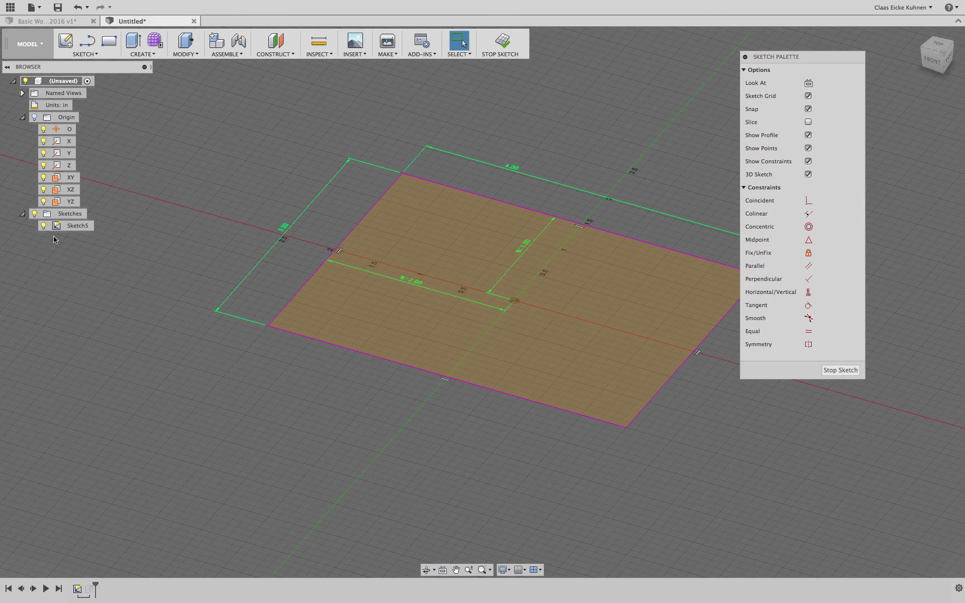
left_click(503, 41)
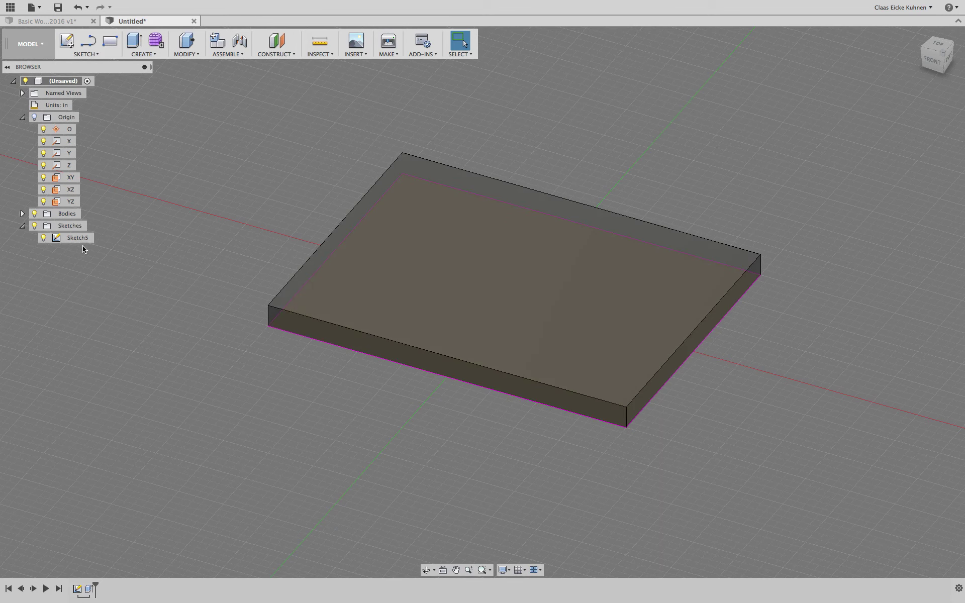
Display the rectangle sketch's dimensions in the model without opening the sketch for editing
right_click(78, 240)
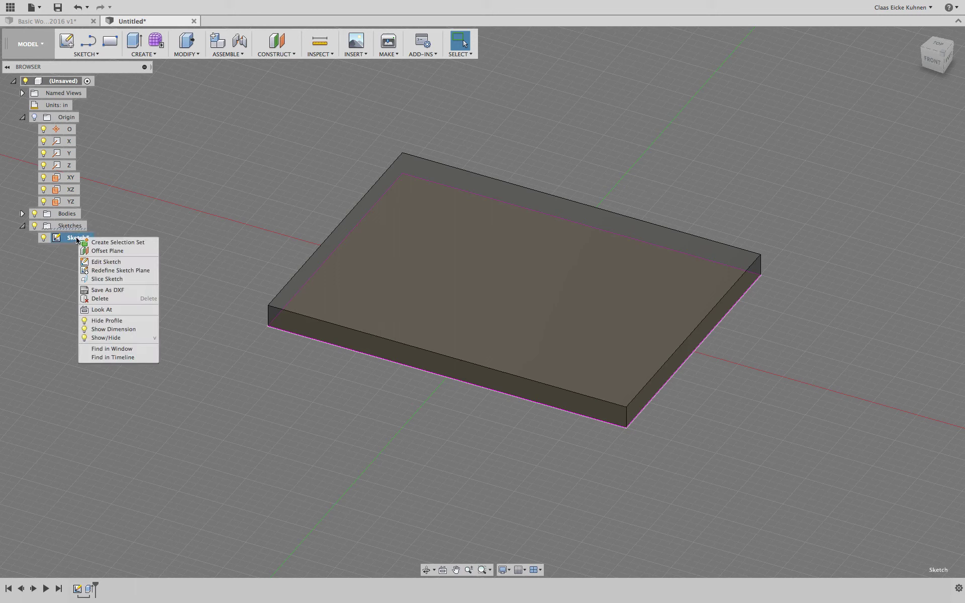
left_click(142, 334)
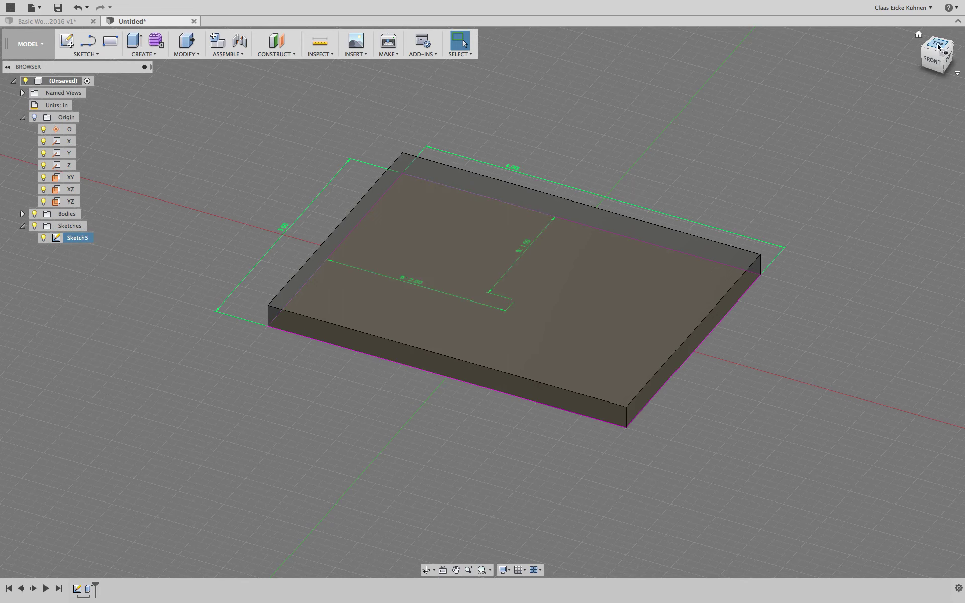
left_click_drag(937, 50, 763, 165)
mouse_move(785, 114)
middle_mouse_down()
mouse_move(792, 161)
mouse_move(4, 29)
mouse_move(280, 401)
middle_mouse_up()
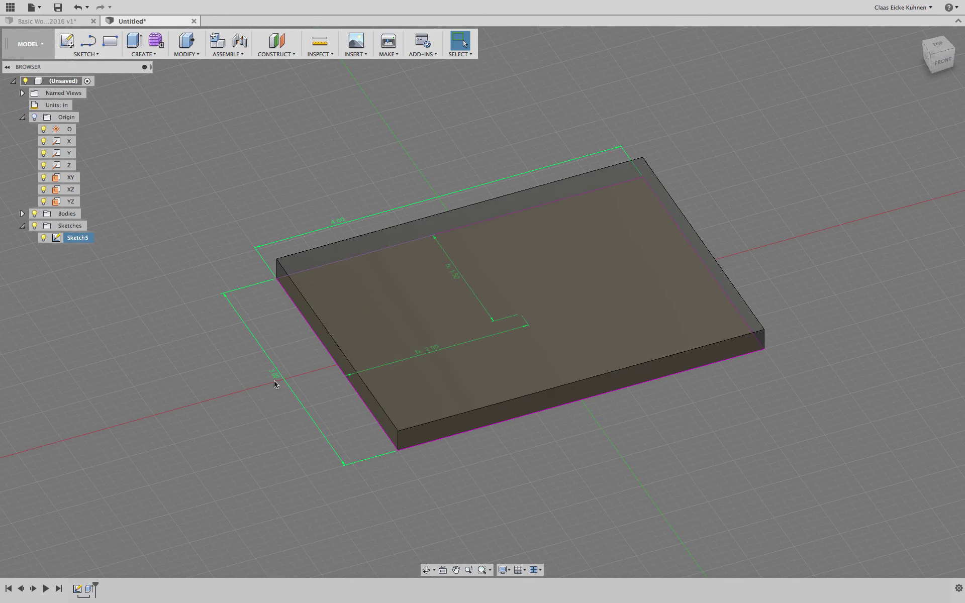
Set the slab's overall width to 4 in and its length to 8 in directly on the displayed sketch dimensions
double_click(279, 377)
type("4")
key("Return")
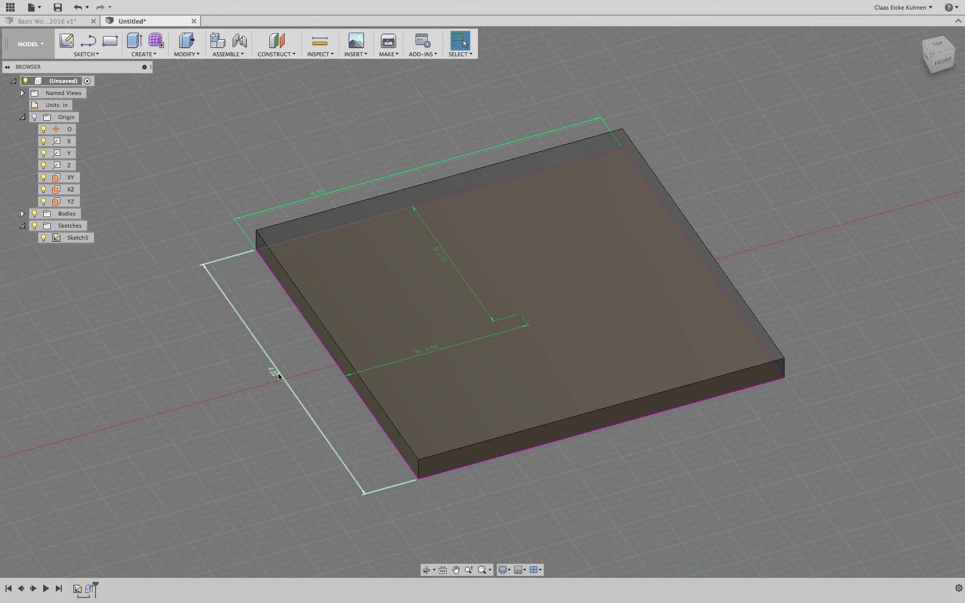
double_click(317, 196)
type("8")
key("Return")
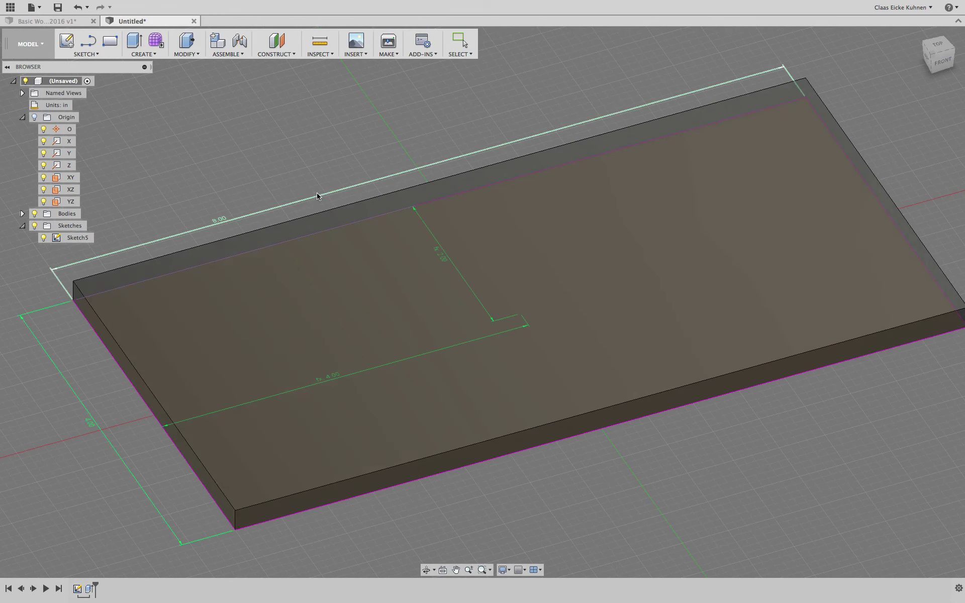
Set the slab's overall length to 6 in and its width to 3 in on the displayed sketch dimensions
scroll(340, 269, "down", 5)
double_click(269, 237)
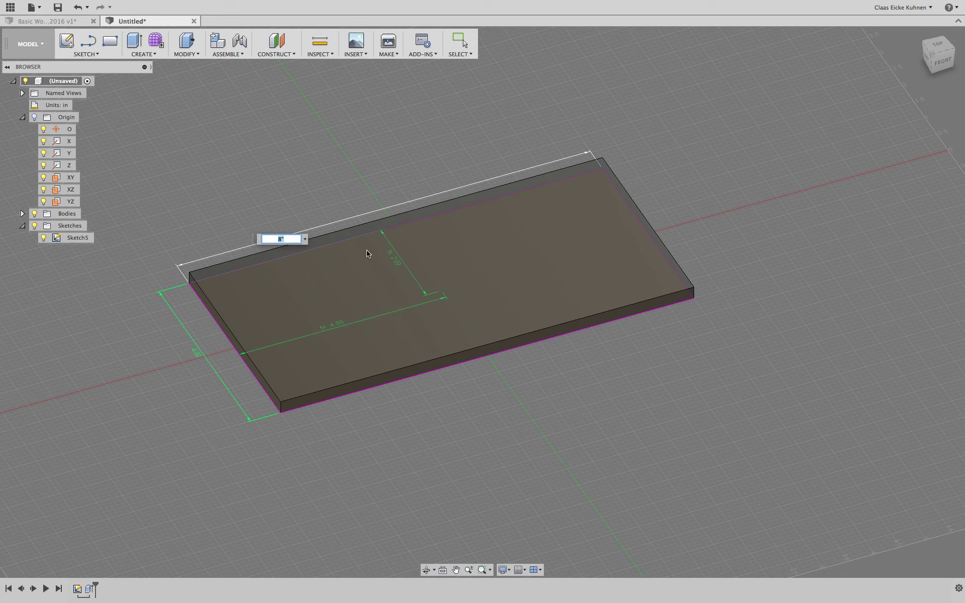
type("6")
key("Return")
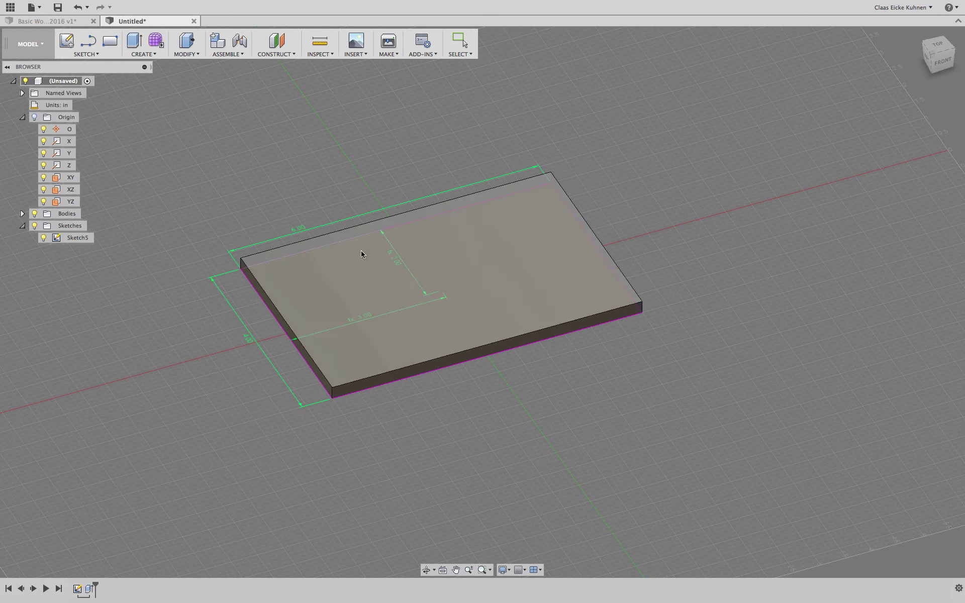
double_click(248, 344)
type("3")
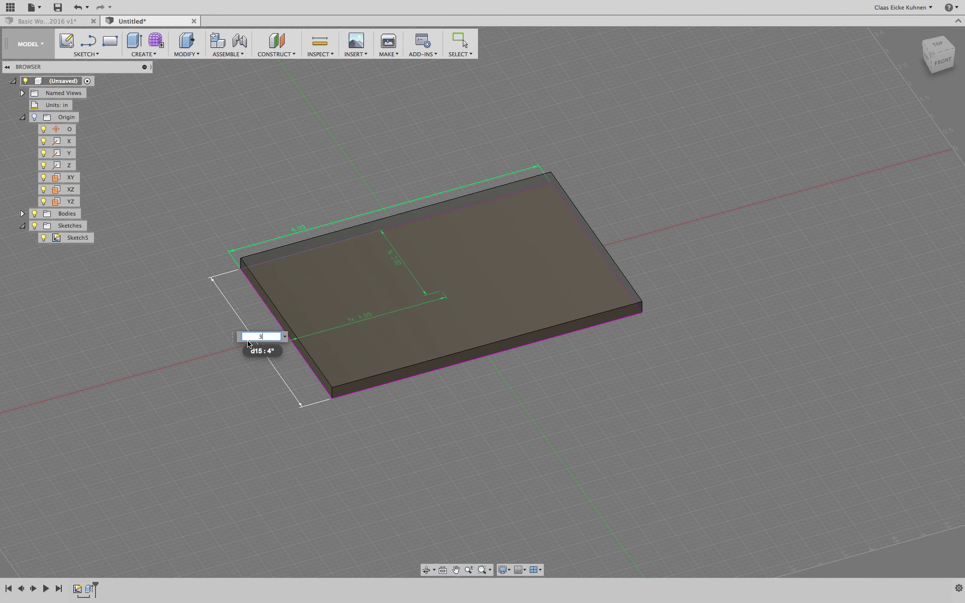
key("Return")
Inspect the resized slab and its dimensions from the top and return to a tilted 3D view
left_click(938, 45)
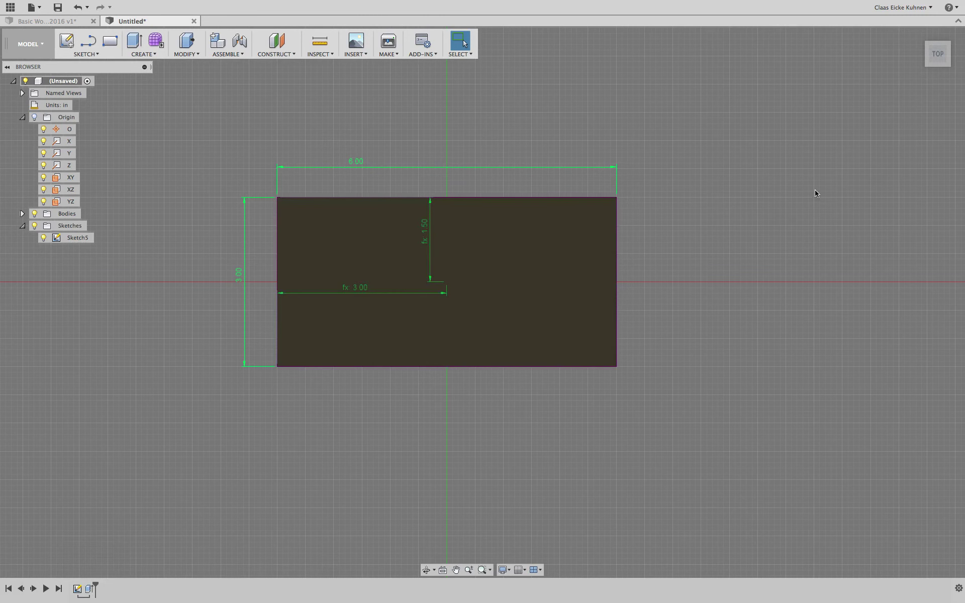
left_click_drag(936, 57, 909, 37)
left_click(910, 38)
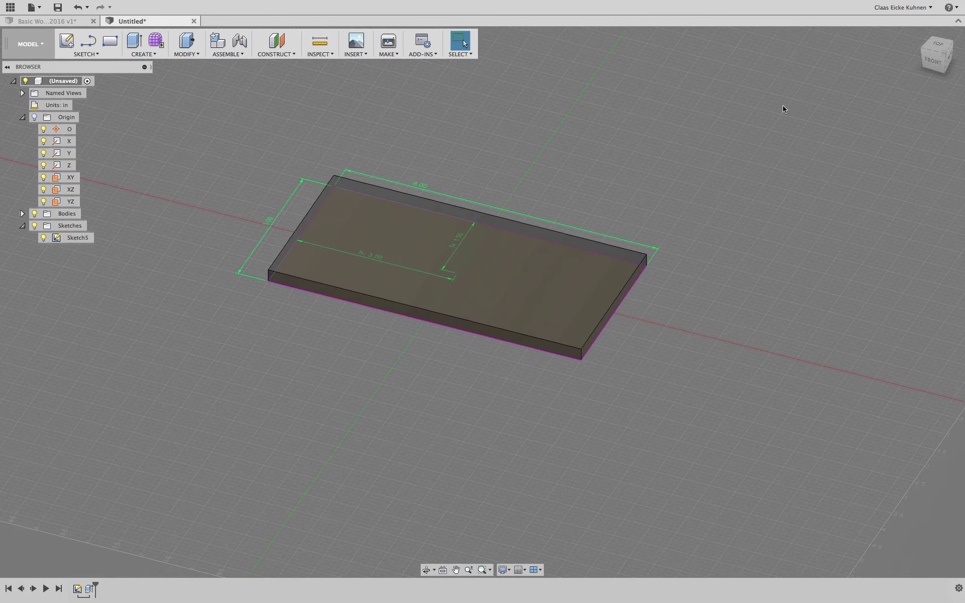